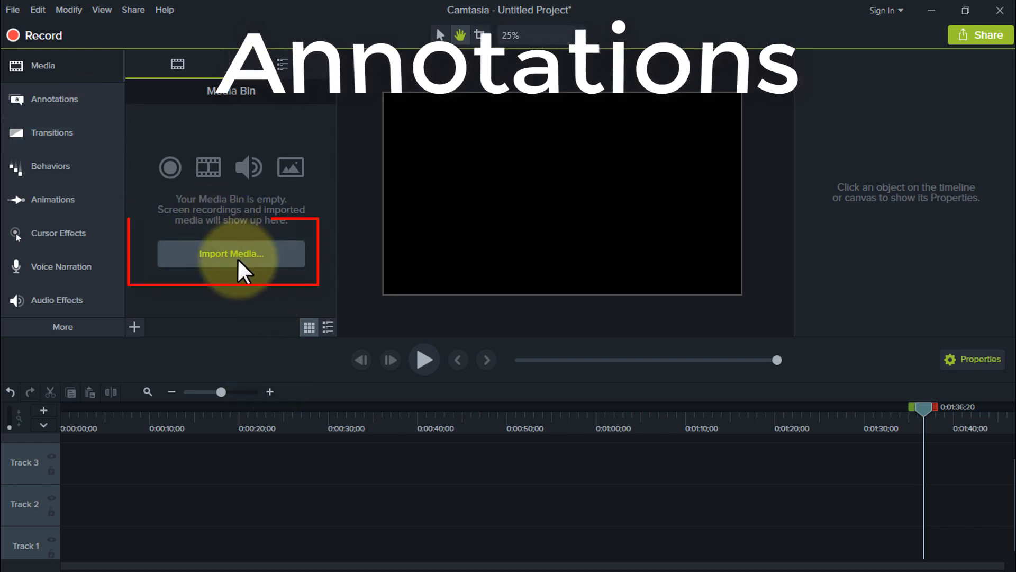
Import the "Mainu Ishq Da Lagya Rog" video from the Desktop into the Media Bin.
{"action": "left_click", "coordinate": [240, 255]}
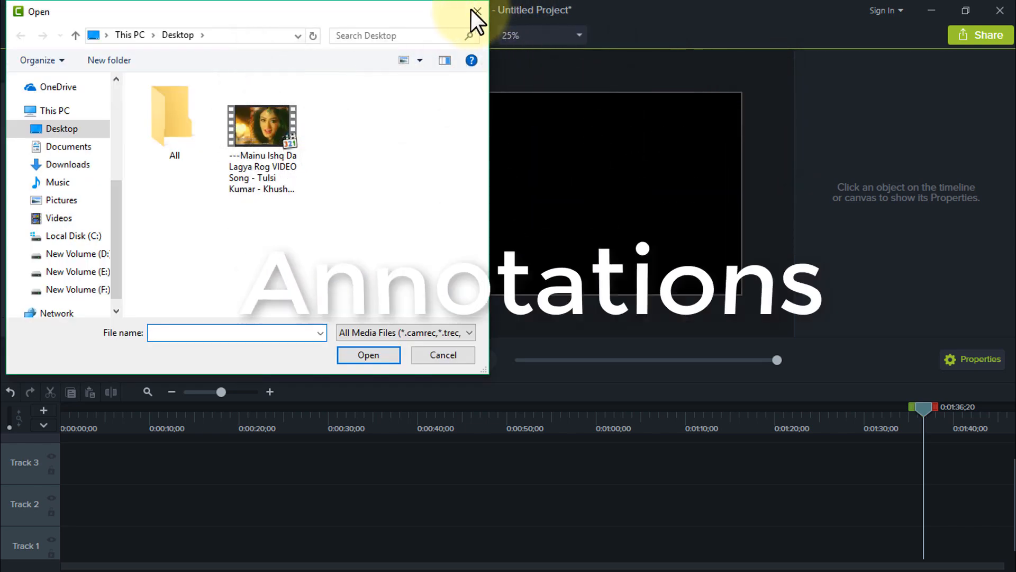
{"action": "left_click", "coordinate": [477, 11]}
{"action": "left_click", "coordinate": [10, 9]}
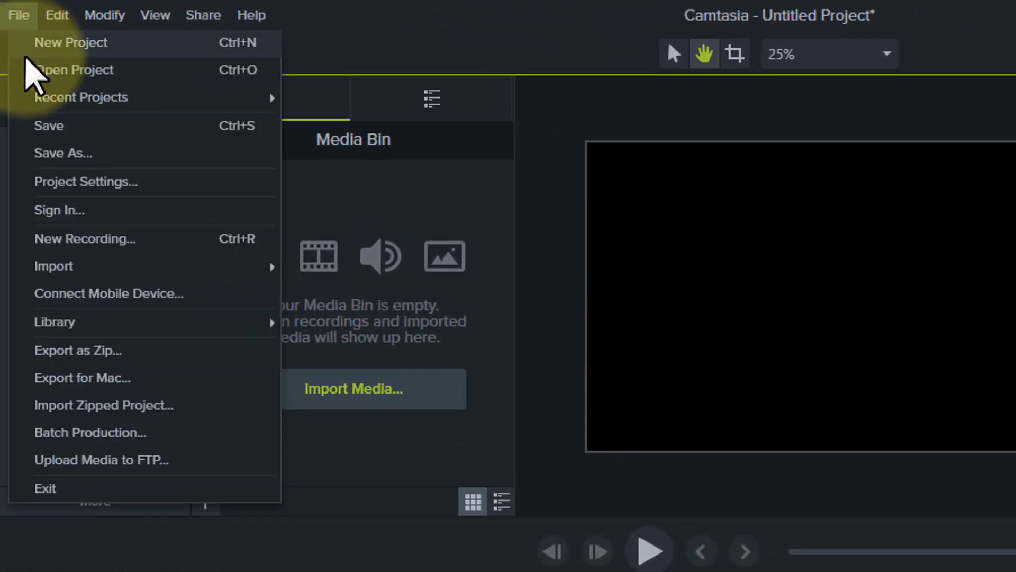
{"action": "mouse_move", "coordinate": [189, 264]}
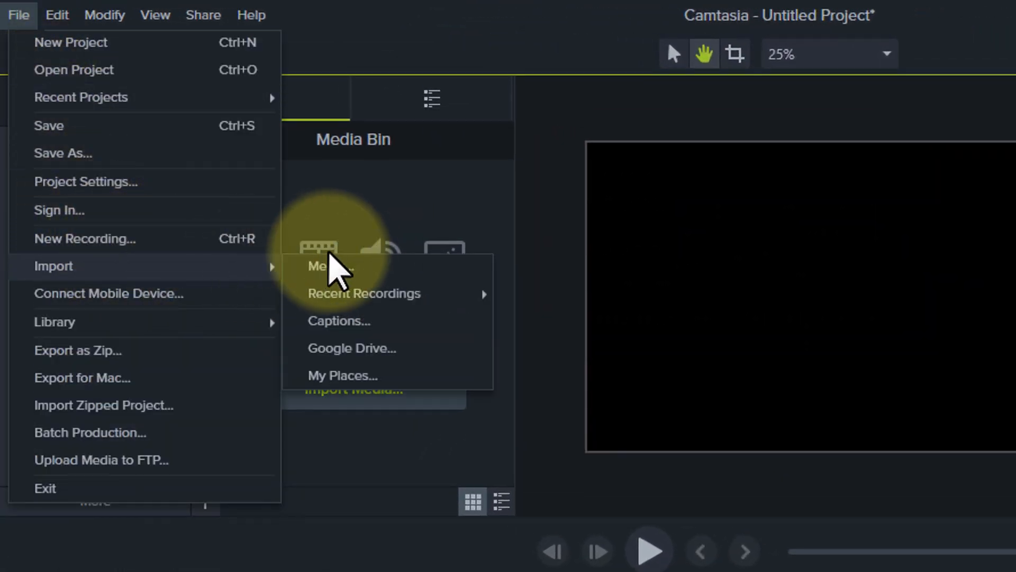
{"action": "left_click", "coordinate": [332, 266]}
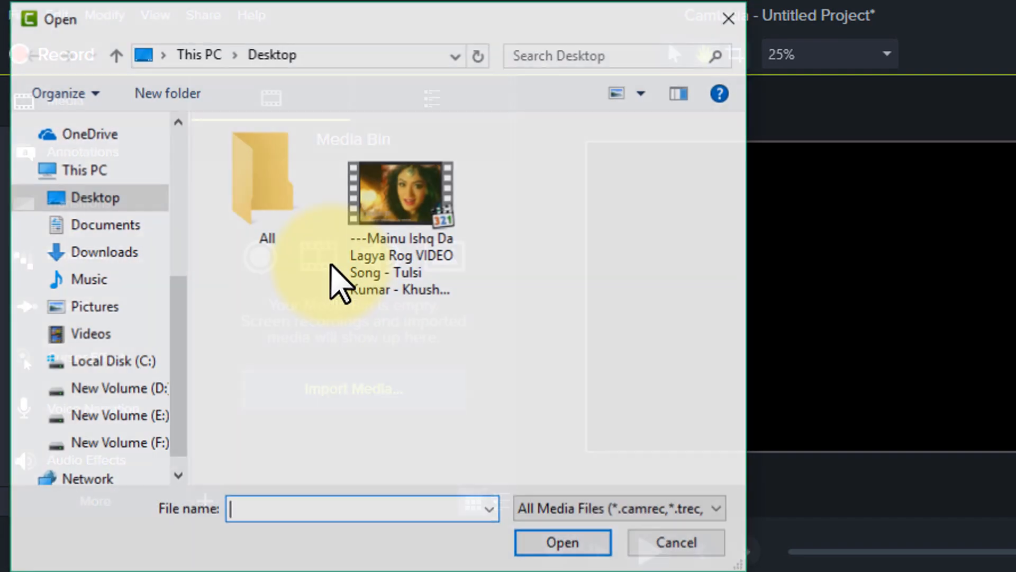
{"action": "left_click", "coordinate": [418, 175]}
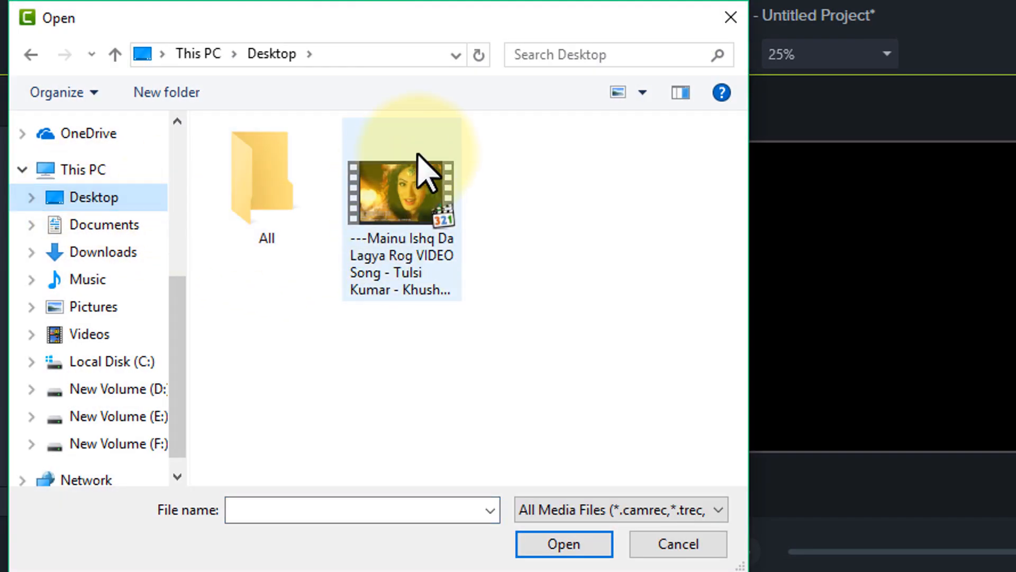
{"action": "left_click", "coordinate": [596, 548]}
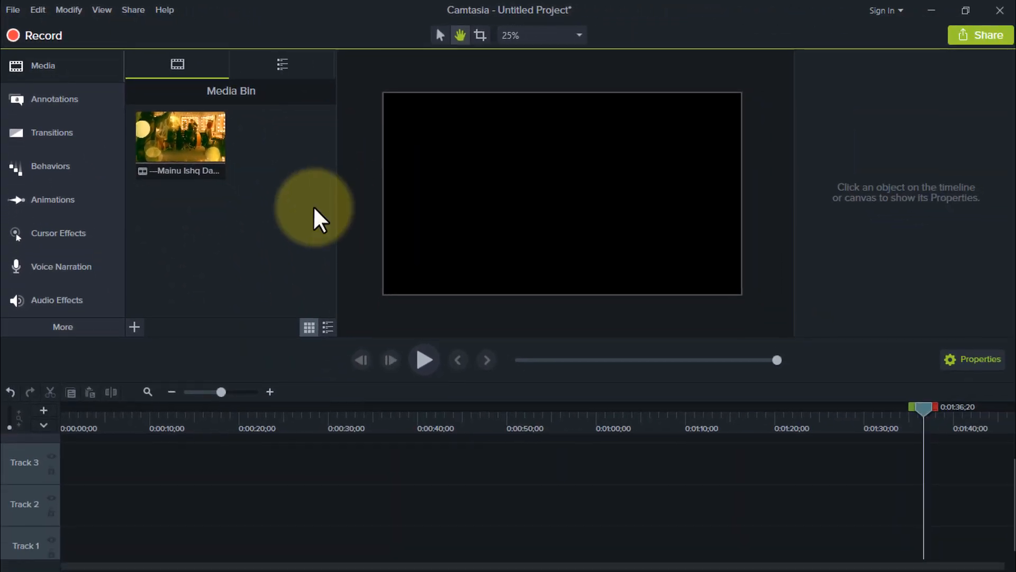
Place the imported video at the start of Track 2 and return the playhead to the beginning of the timeline.
{"action": "left_click", "coordinate": [245, 177]}
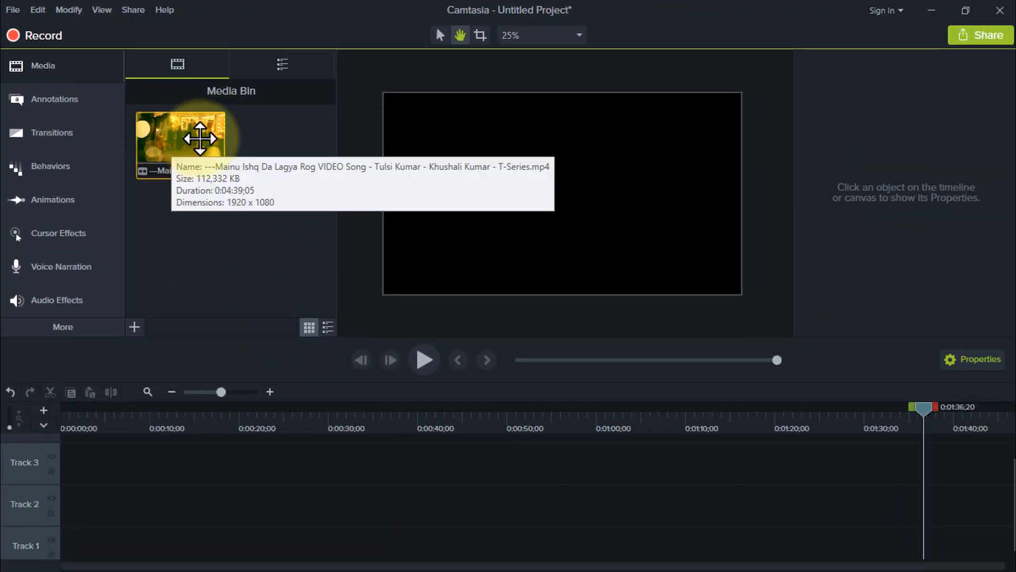
{"action": "left_click_drag", "start_coordinate": [170, 139], "coordinate": [42, 512]}
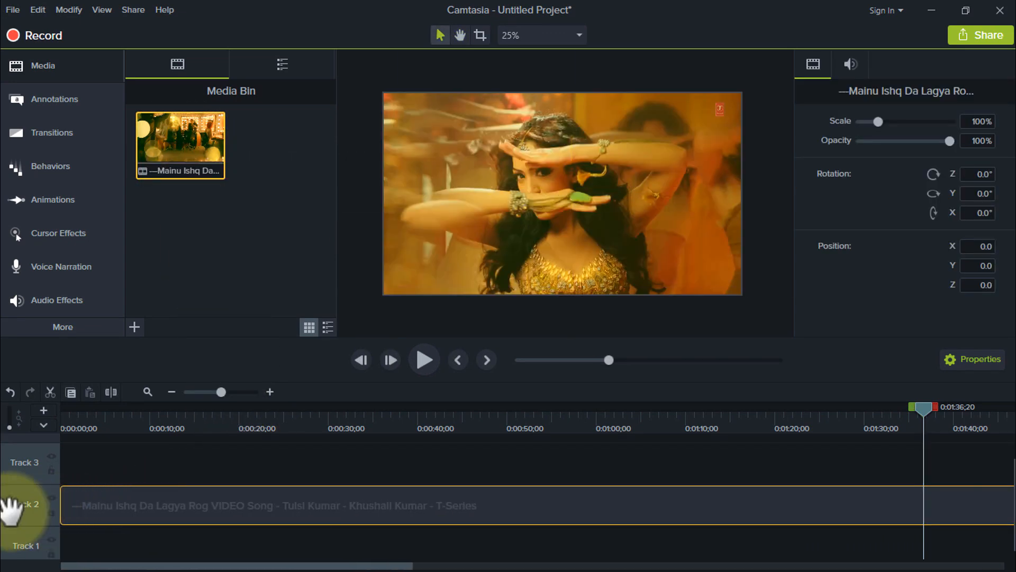
{"action": "left_click_drag", "start_coordinate": [922, 405], "coordinate": [53, 425]}
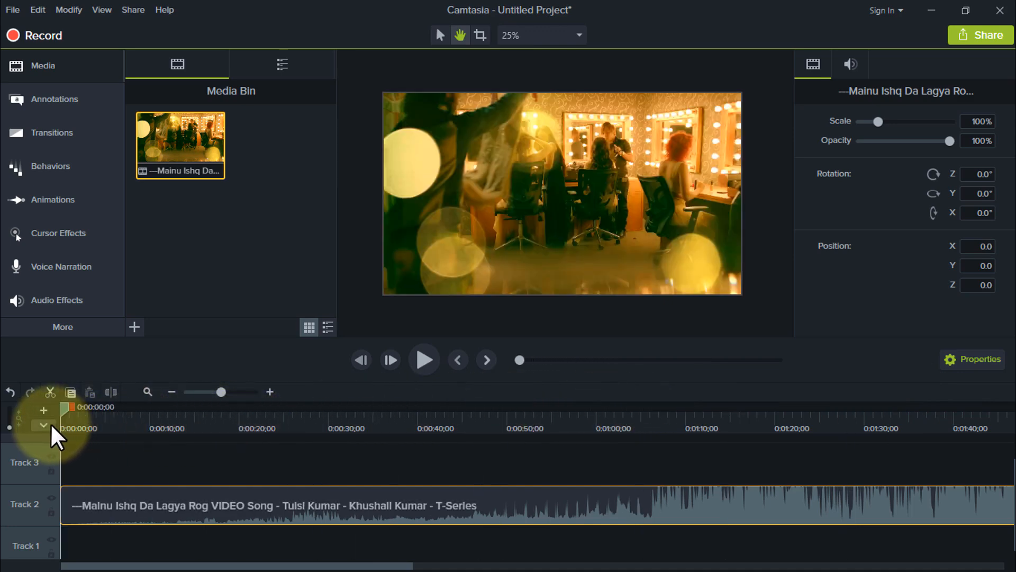
Preview the opening of the video and check frames up to 0:00:21;20 on the timeline.
{"action": "left_click", "coordinate": [424, 361]}
{"action": "left_click", "coordinate": [424, 360]}
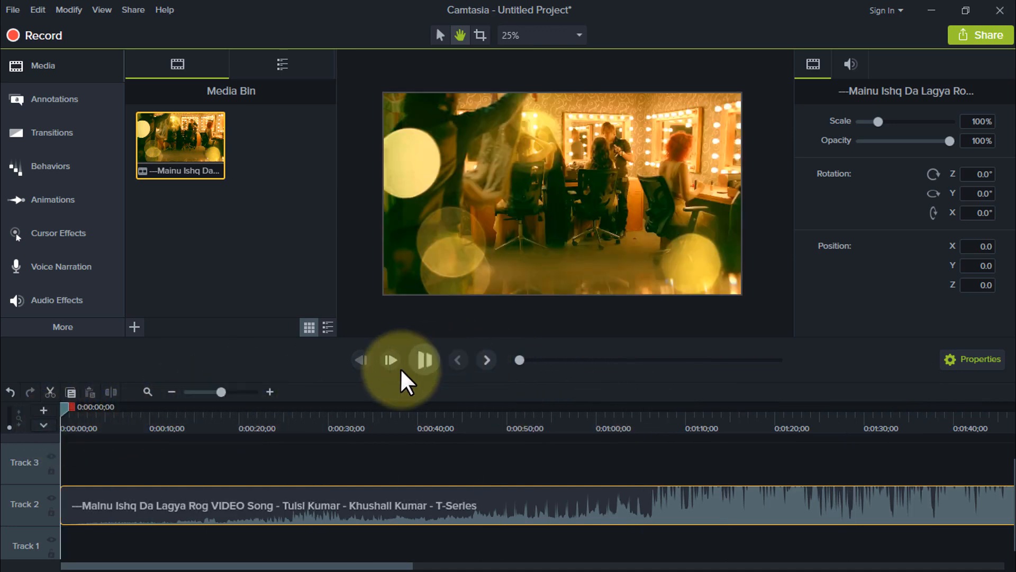
{"action": "left_click", "coordinate": [427, 361]}
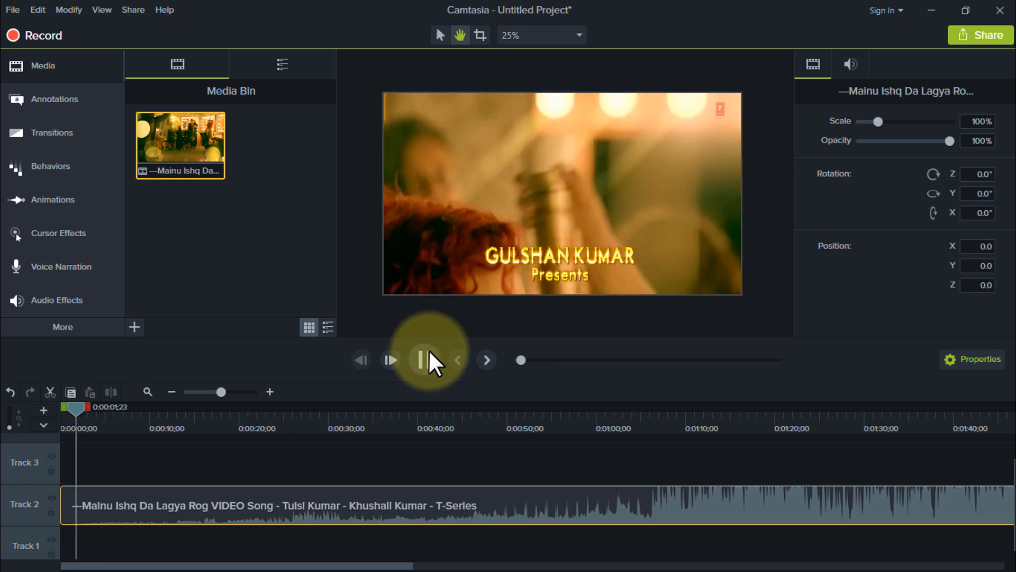
{"action": "left_click", "coordinate": [137, 421]}
{"action": "left_click", "coordinate": [179, 429]}
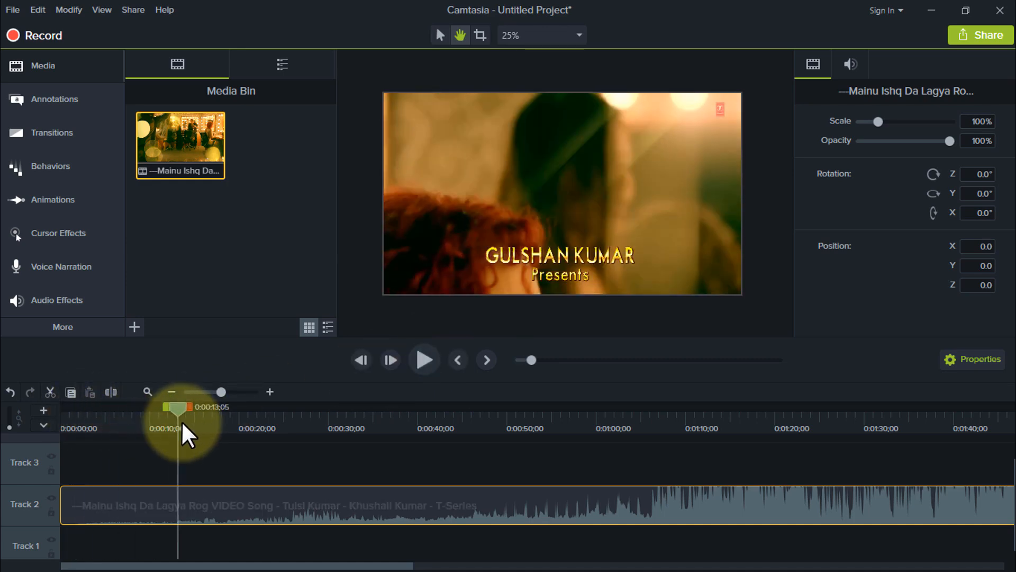
{"action": "left_click", "coordinate": [254, 421]}
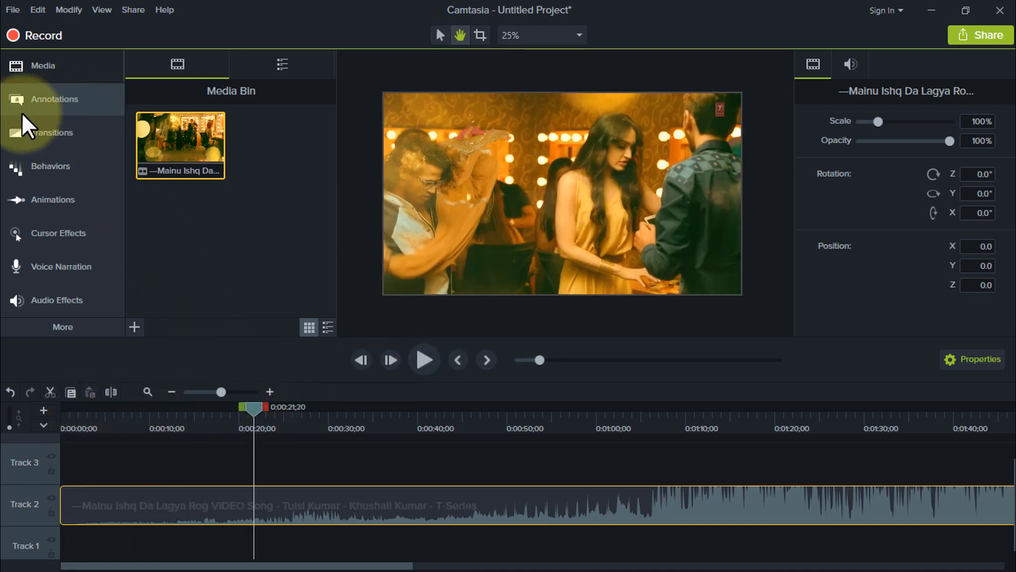
Add the round orange-red speech callout to Track 3 at about 12 seconds and set the playhead over it at 0:00:14;02.
{"action": "left_click", "coordinate": [55, 101]}
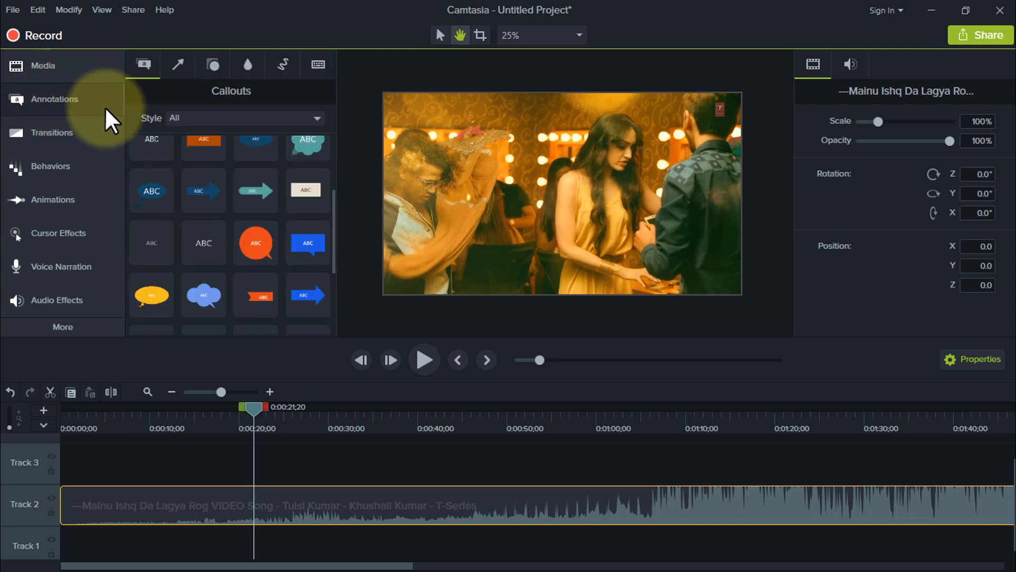
{"action": "scroll", "coordinate": [264, 169], "scroll_direction": "up", "scroll_amount": 3}
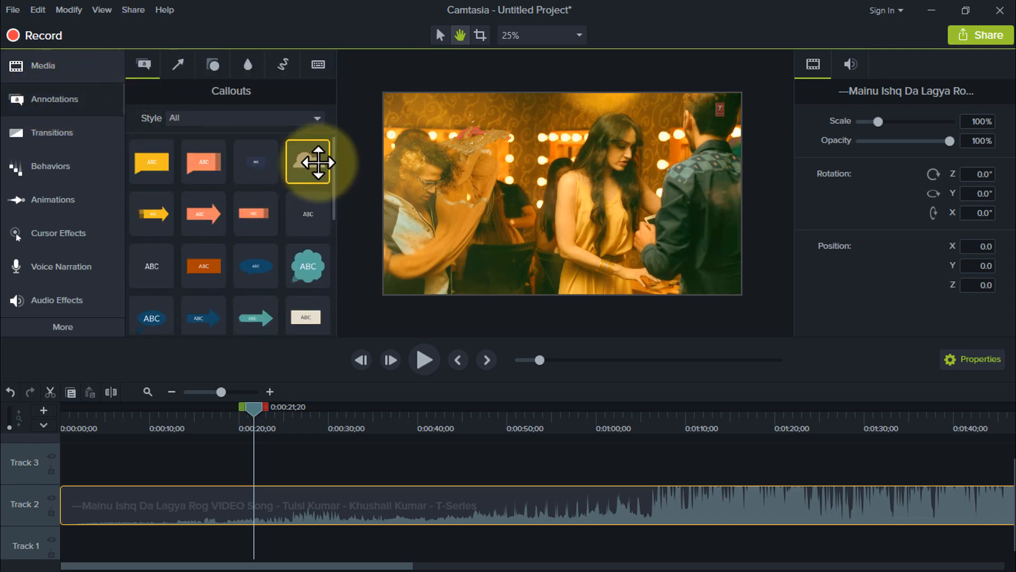
{"action": "scroll", "coordinate": [203, 262], "scroll_direction": "down", "scroll_amount": 1}
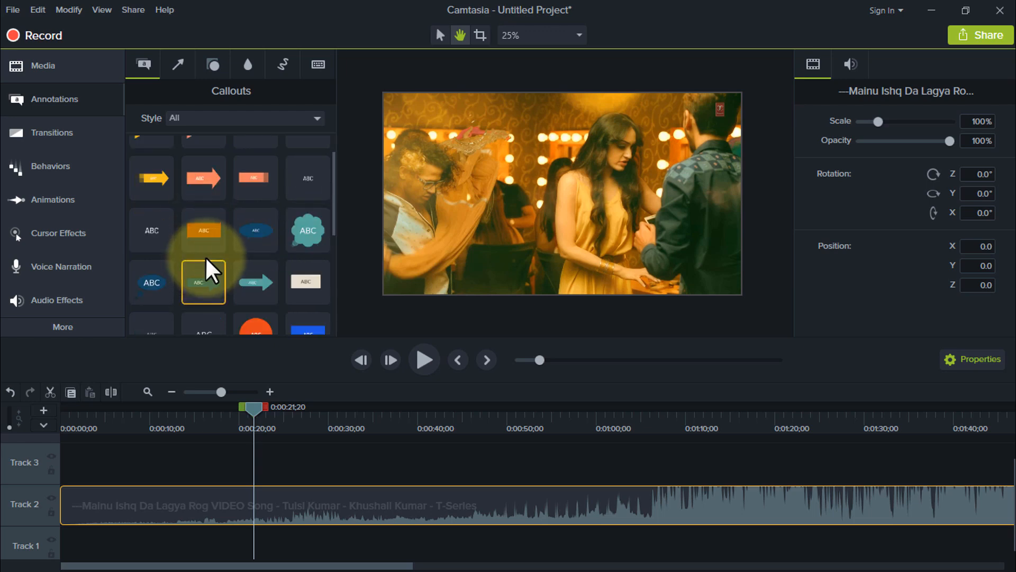
{"action": "scroll", "coordinate": [233, 243], "scroll_direction": "down", "scroll_amount": 1}
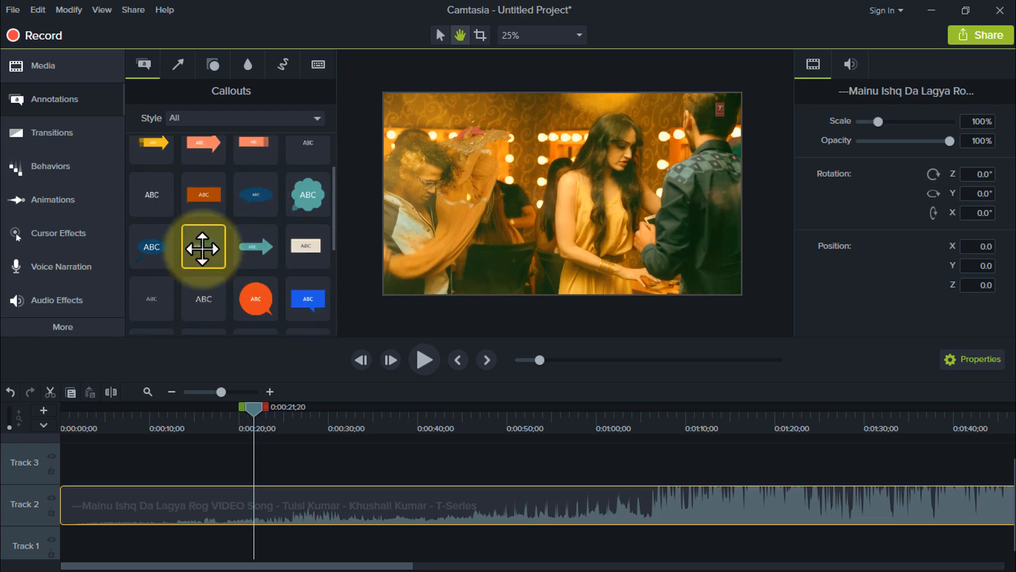
{"action": "left_click_drag", "start_coordinate": [256, 300], "coordinate": [171, 482]}
{"action": "left_click_drag", "start_coordinate": [253, 406], "coordinate": [185, 411]}
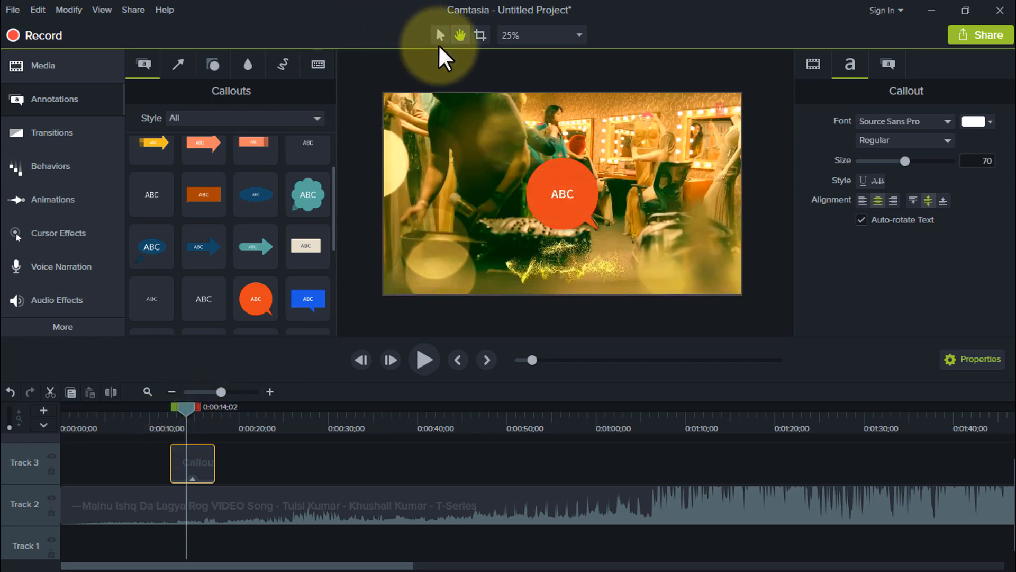
Replace the round callout's placeholder text on the canvas with "Hossain tube".
{"action": "left_click", "coordinate": [439, 35]}
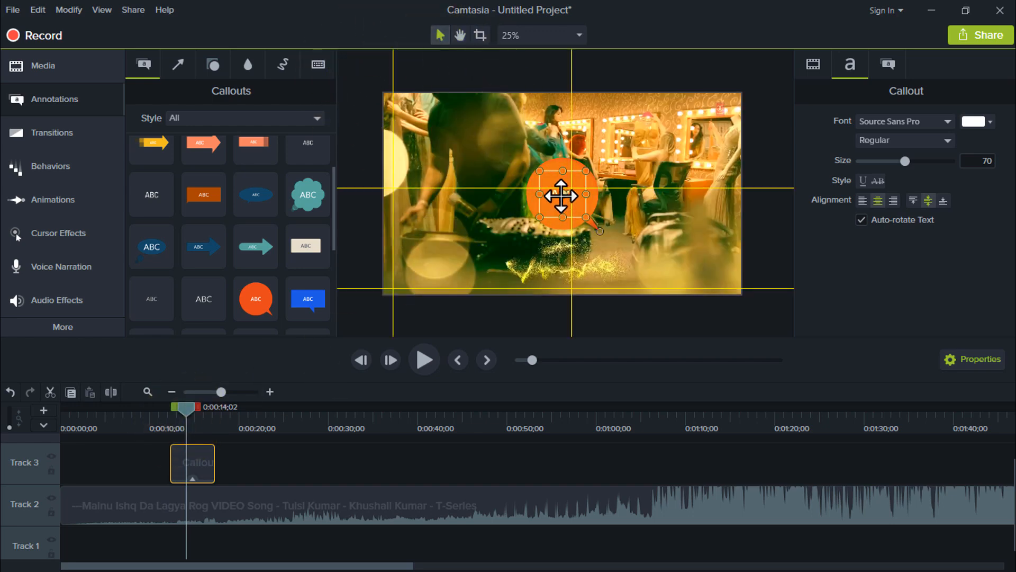
{"action": "double_click", "coordinate": [561, 196]}
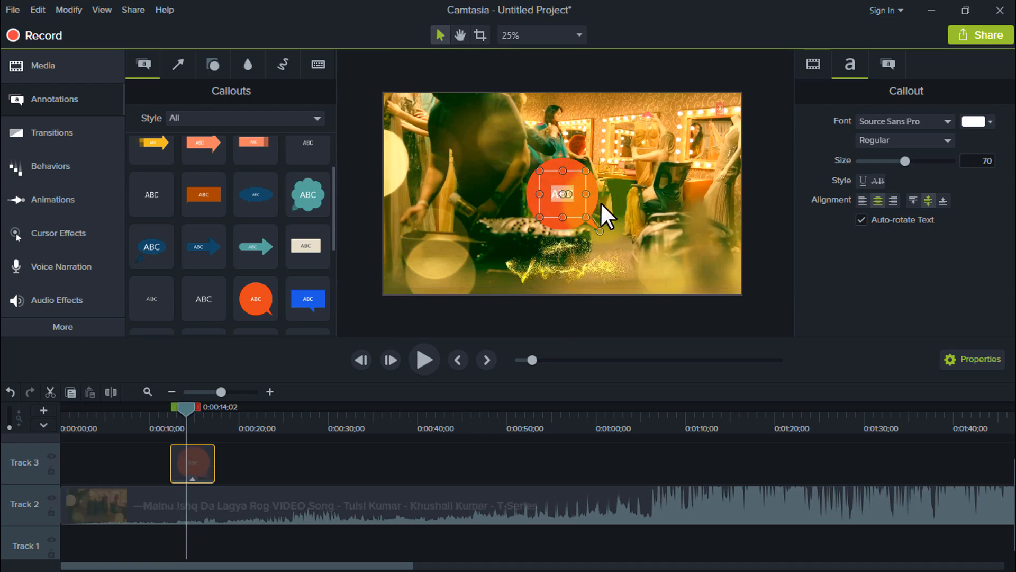
{"action": "key", "text": "BackSpace"}
{"action": "type", "text": "Hossain tube"}
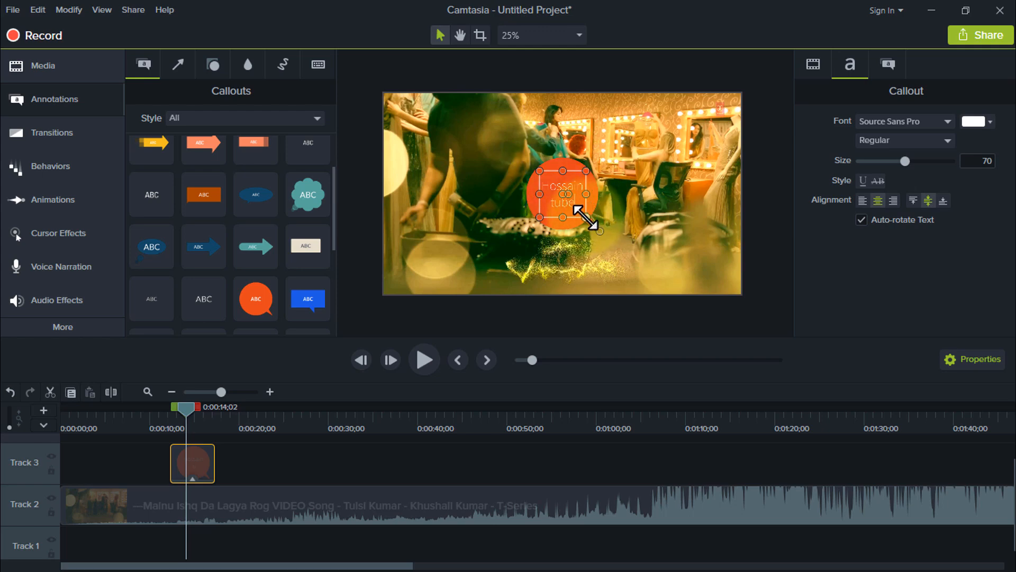
Widen the round callout so its text fits on one line and set the font size to 128.
{"action": "left_click_drag", "start_coordinate": [585, 217], "coordinate": [660, 218]}
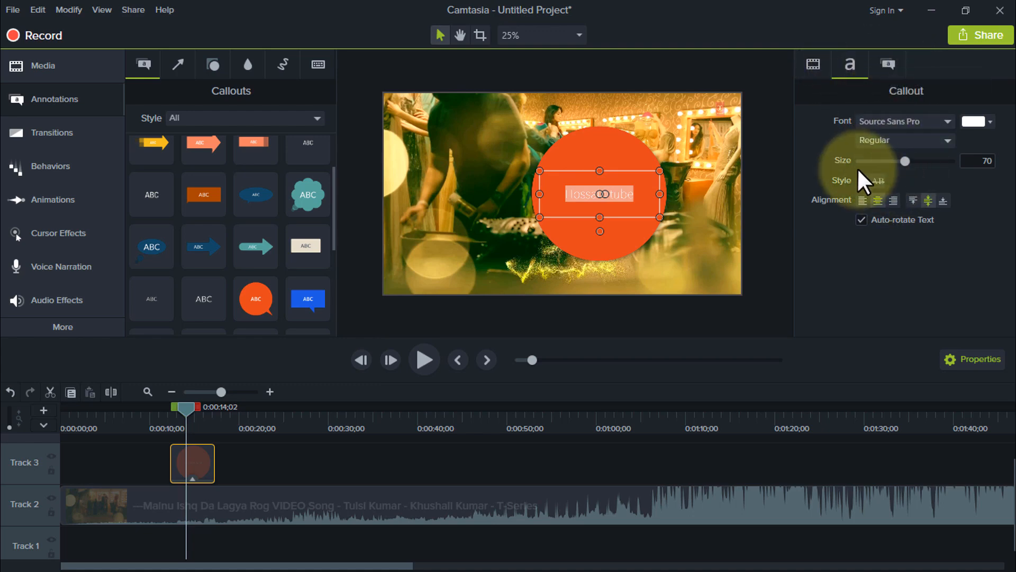
{"action": "left_click_drag", "start_coordinate": [905, 160], "coordinate": [948, 161]}
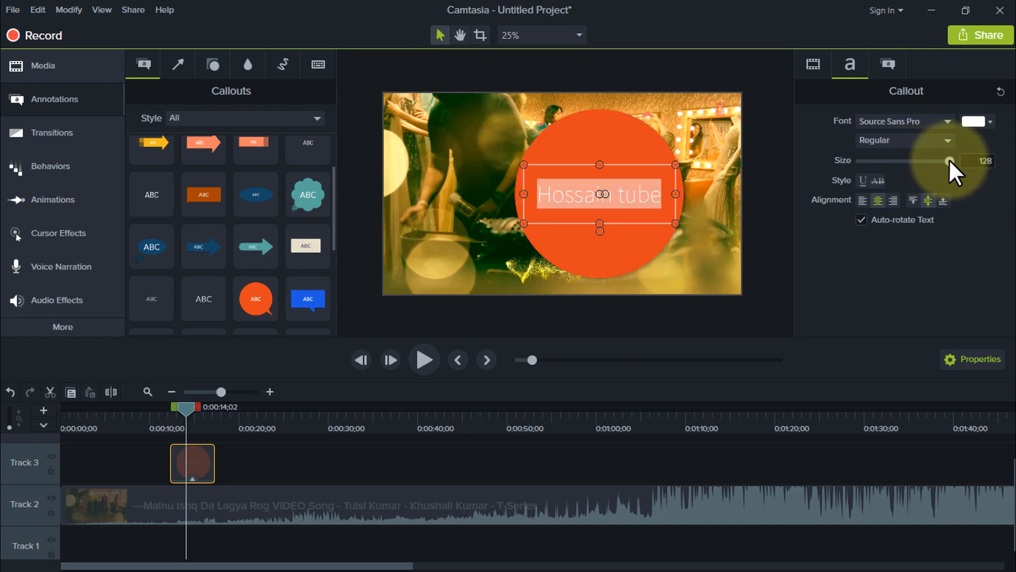
{"action": "left_click", "coordinate": [682, 201]}
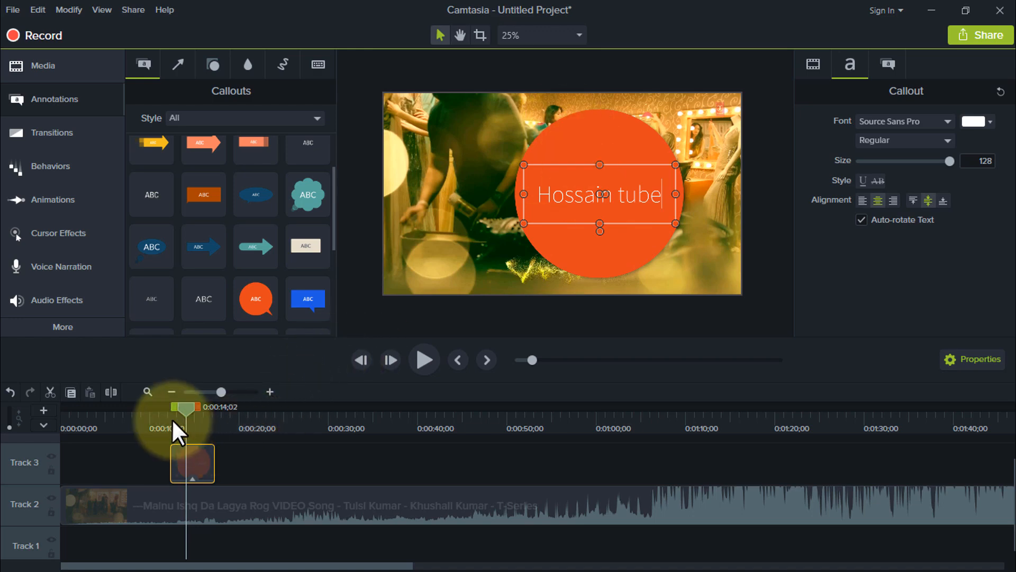
Add a plain white ABC text callout to Track 3 after the round callout and set the playhead over it at 0:00:21;12.
{"action": "left_click_drag", "start_coordinate": [171, 418], "coordinate": [209, 412]}
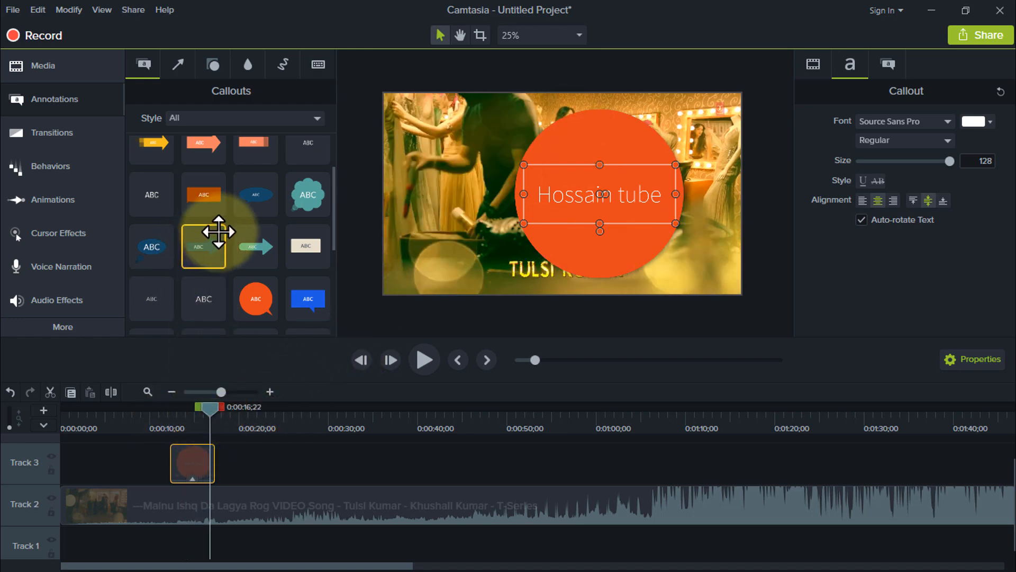
{"action": "scroll", "coordinate": [219, 231], "scroll_direction": "down", "scroll_amount": 2}
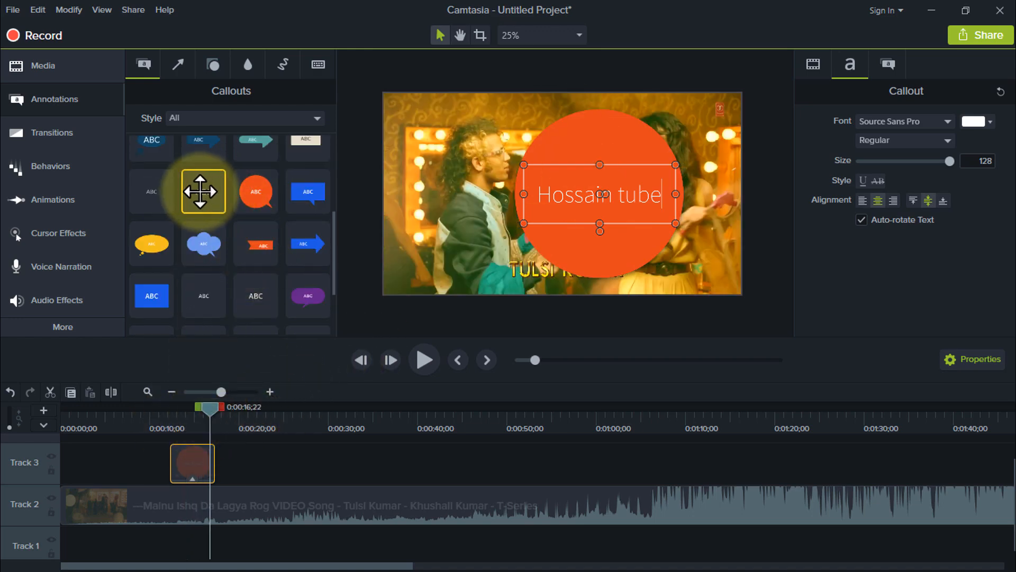
{"action": "left_click_drag", "start_coordinate": [207, 196], "coordinate": [223, 475]}
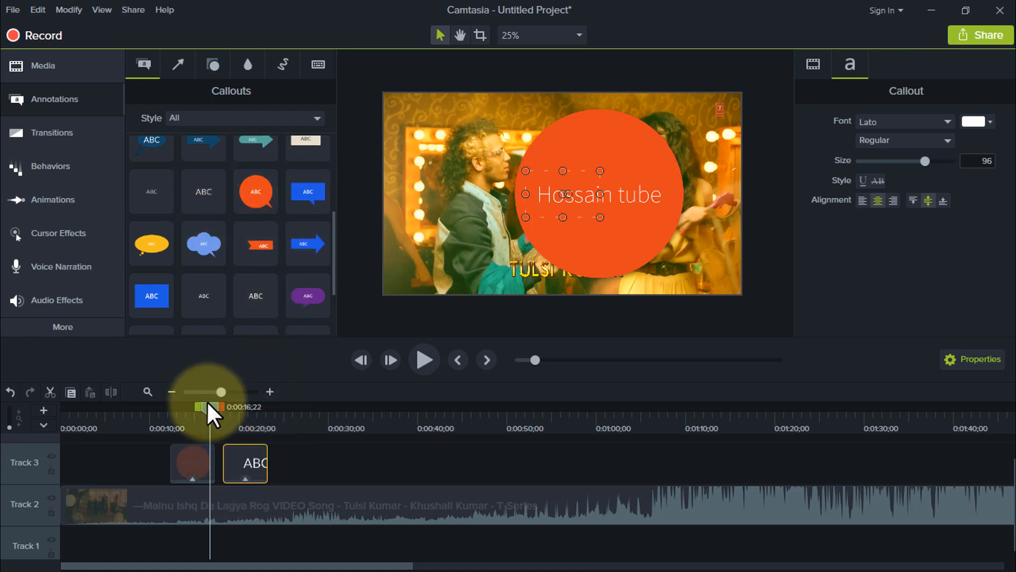
{"action": "left_click_drag", "start_coordinate": [208, 406], "coordinate": [252, 408]}
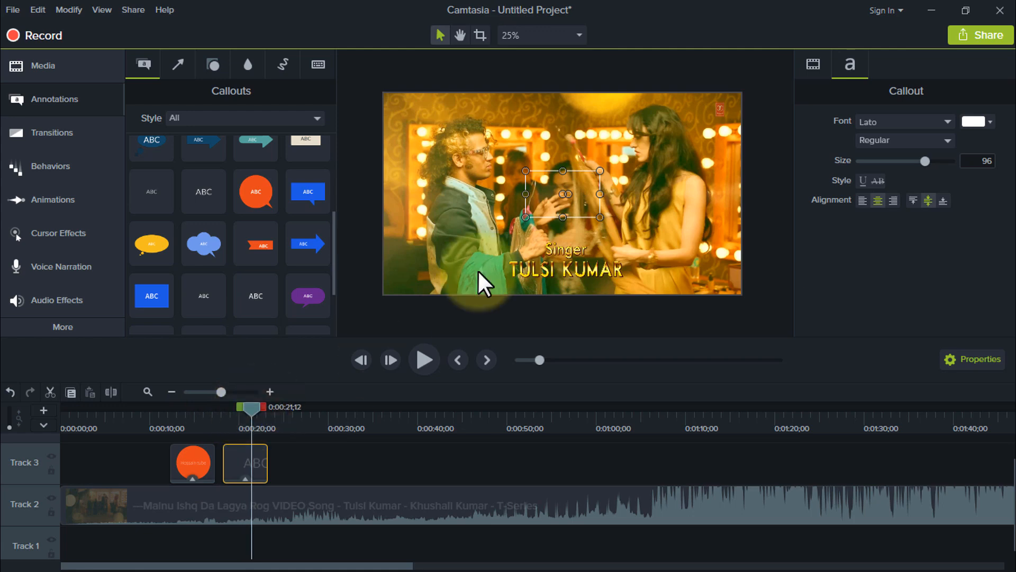
Change the plain callout's text to "HT" in an enlarged text box with font size 128.
{"action": "double_click", "coordinate": [574, 192]}
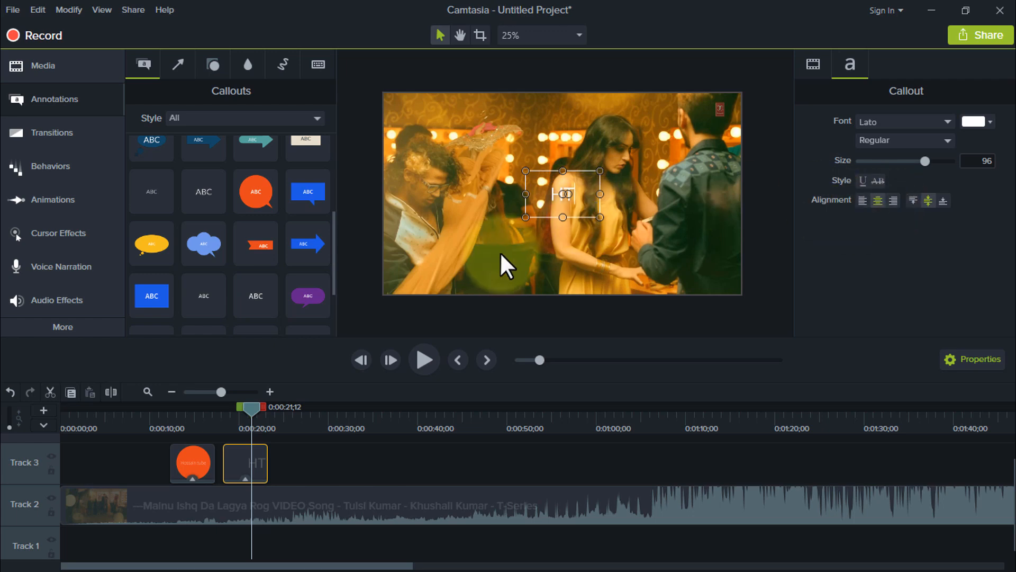
{"action": "left_click_drag", "start_coordinate": [600, 217], "coordinate": [642, 232]}
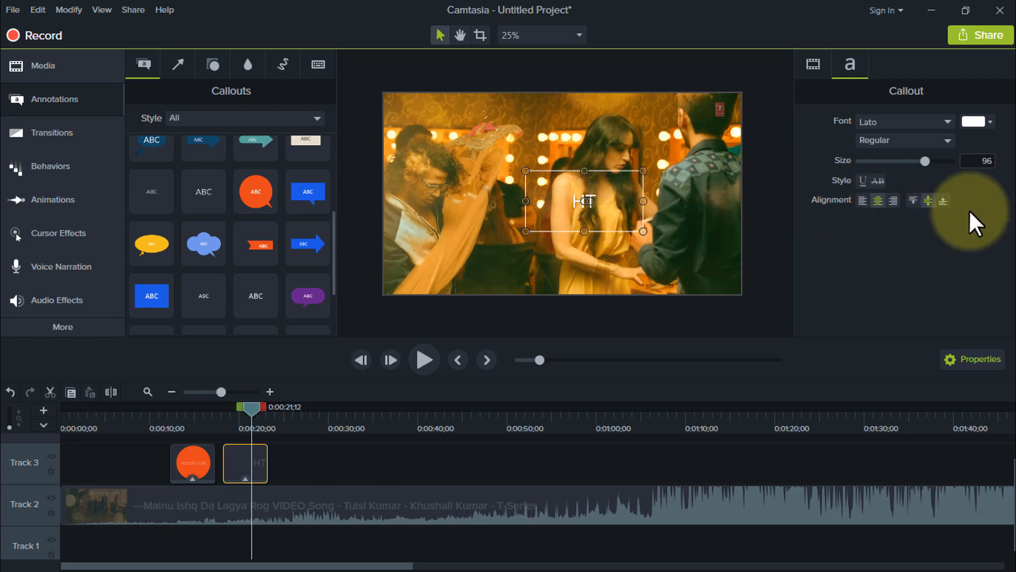
{"action": "left_click_drag", "start_coordinate": [925, 162], "coordinate": [941, 160]}
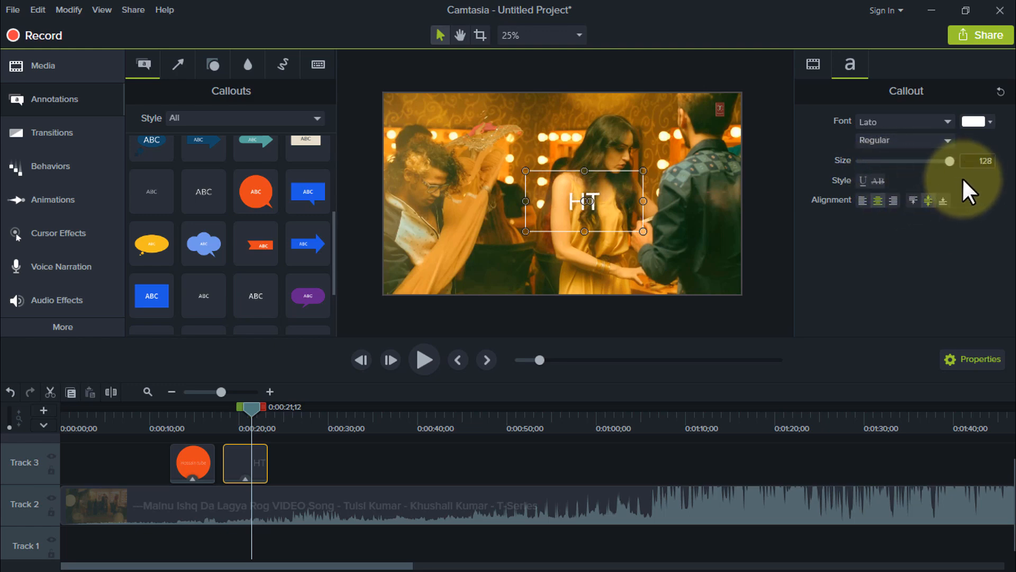
Try the underline style on the HT text, then turn it off.
{"action": "left_click", "coordinate": [864, 181]}
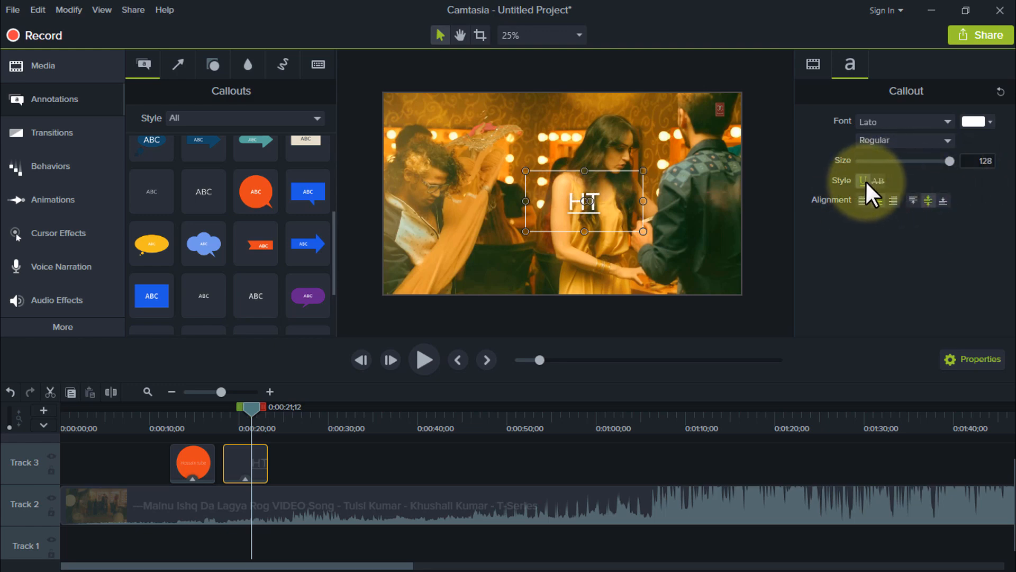
{"action": "left_click", "coordinate": [863, 180]}
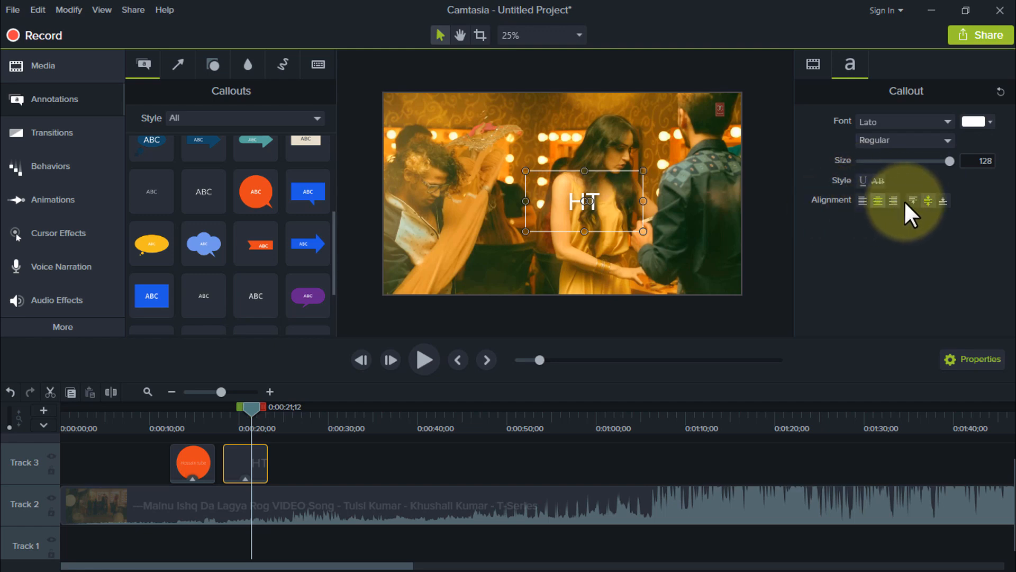
Set the HT text's font to Magneto and enlarge its text box towards the upper-left part of the frame.
{"action": "left_click", "coordinate": [904, 121]}
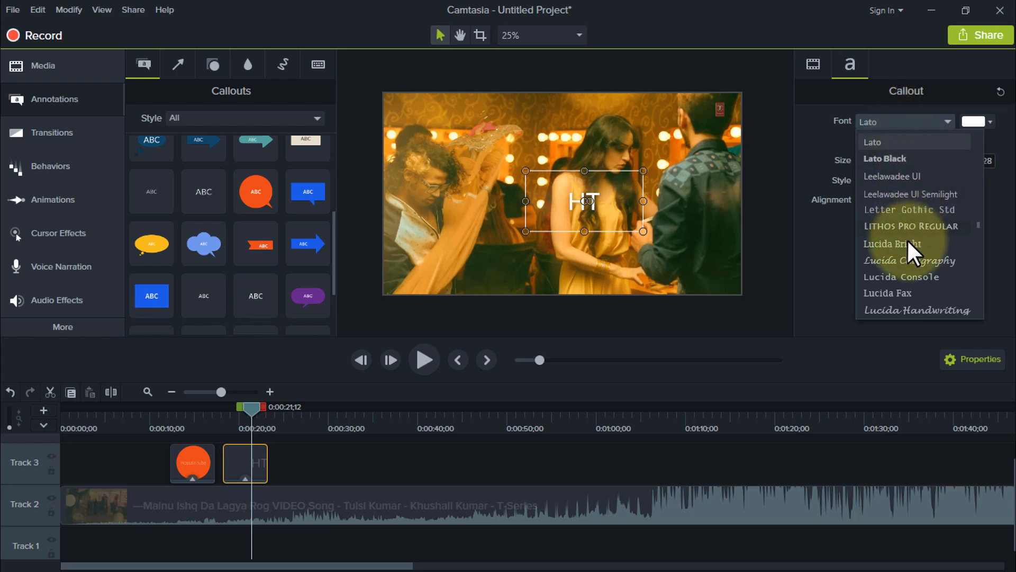
{"action": "scroll", "coordinate": [918, 238], "scroll_direction": "down", "scroll_amount": 1}
{"action": "scroll", "coordinate": [917, 246], "scroll_direction": "down", "scroll_amount": 2}
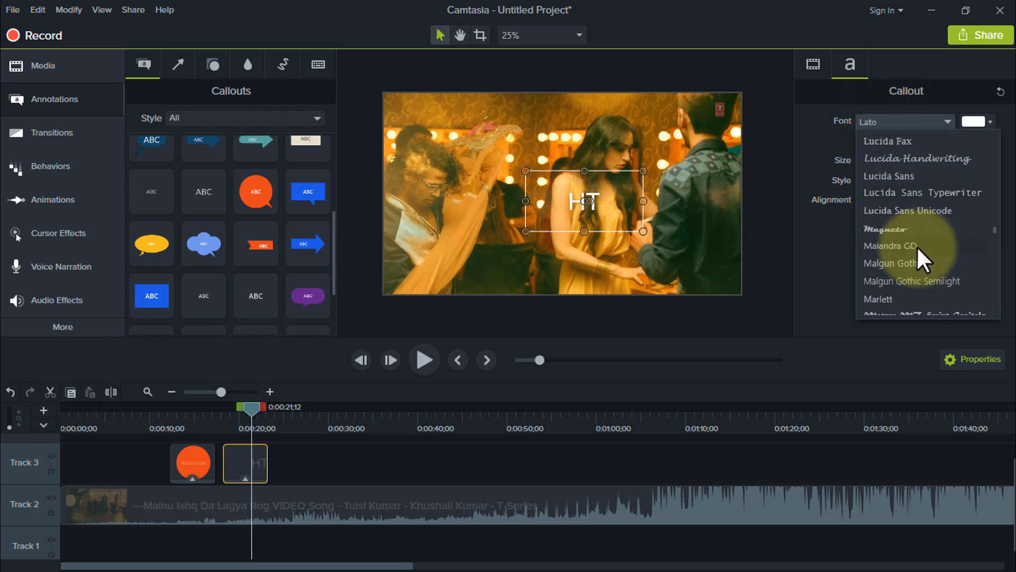
{"action": "left_click", "coordinate": [887, 228]}
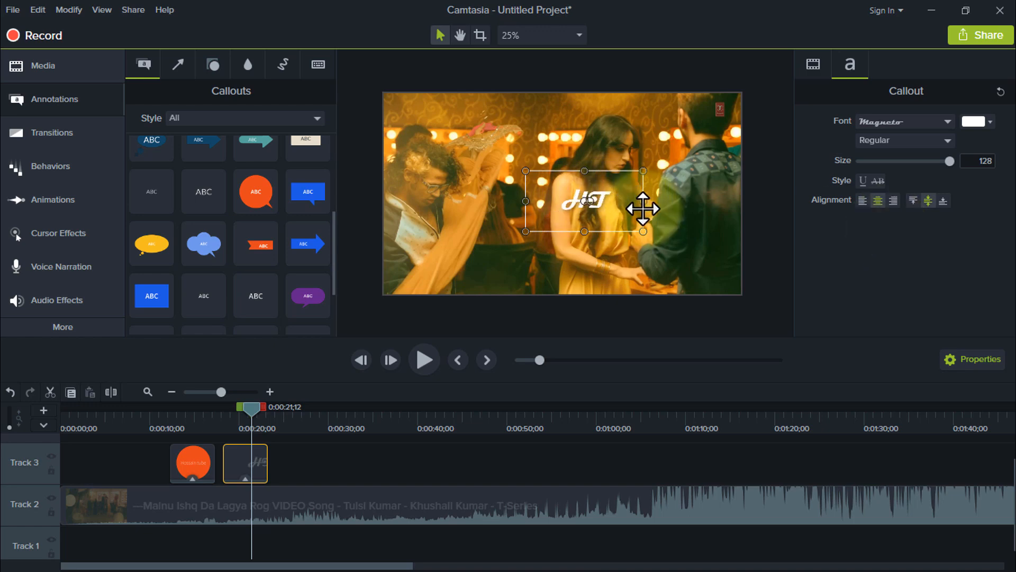
{"action": "left_click_drag", "start_coordinate": [525, 170], "coordinate": [407, 127]}
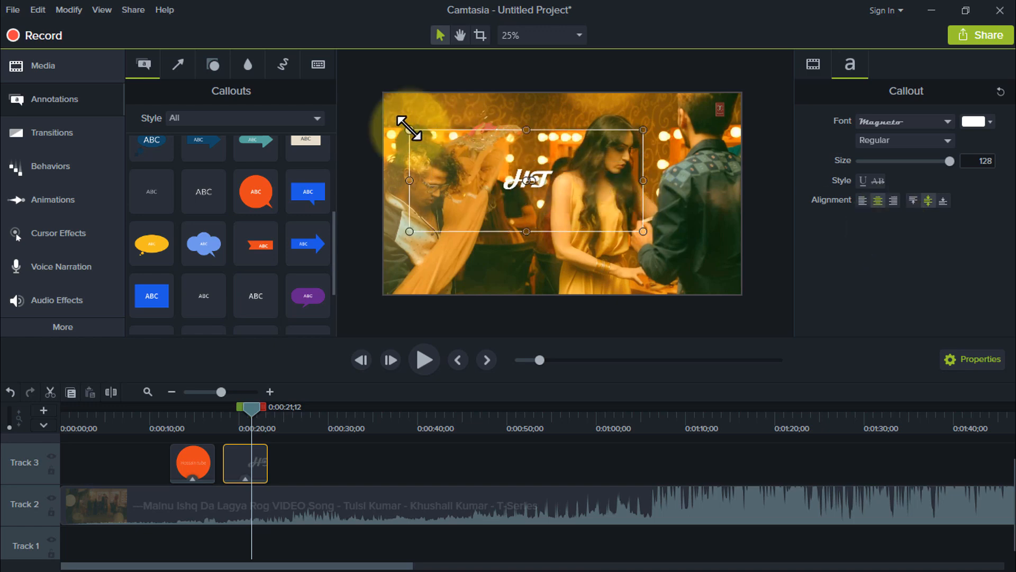
Try green as the HT text color, then make the text pink.
{"action": "left_click", "coordinate": [989, 120]}
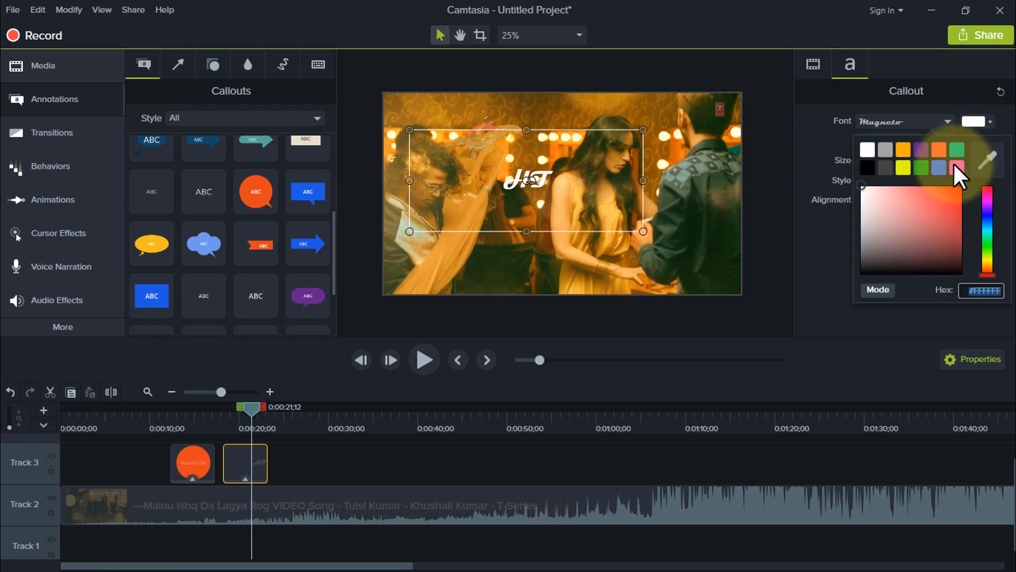
{"action": "left_click", "coordinate": [916, 165]}
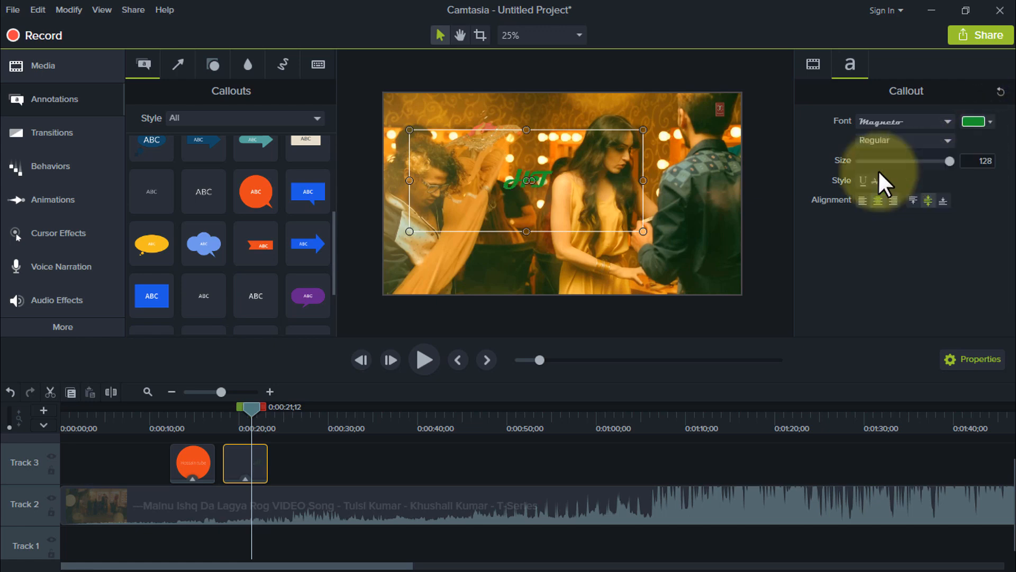
{"action": "left_click", "coordinate": [977, 120]}
{"action": "left_click", "coordinate": [956, 166]}
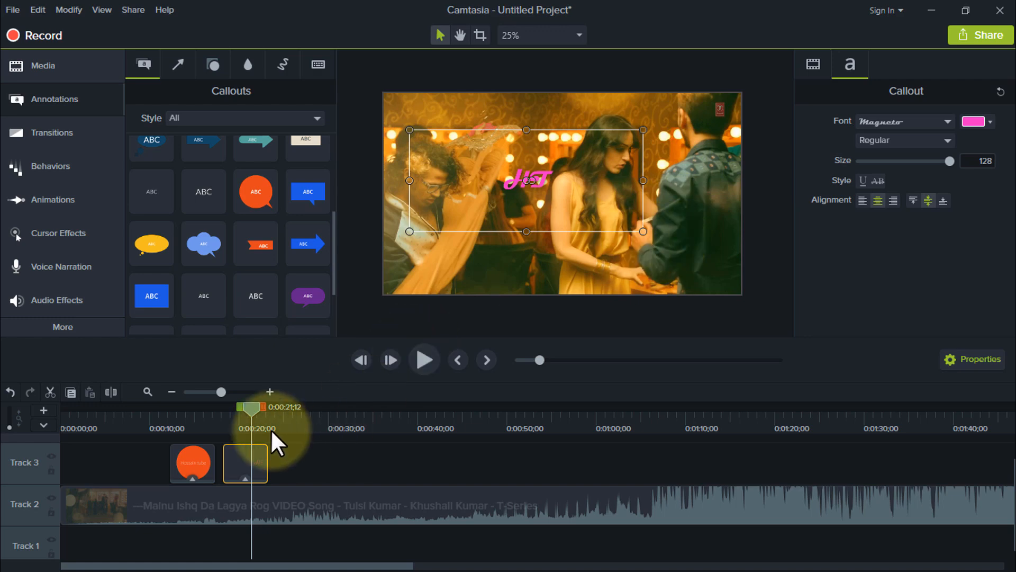
Return the playhead to the round callout at 0:00:14;25 and look through the available callout styles.
{"action": "left_click_drag", "start_coordinate": [250, 406], "coordinate": [193, 406]}
{"action": "scroll", "coordinate": [236, 249], "scroll_direction": "up", "scroll_amount": 3}
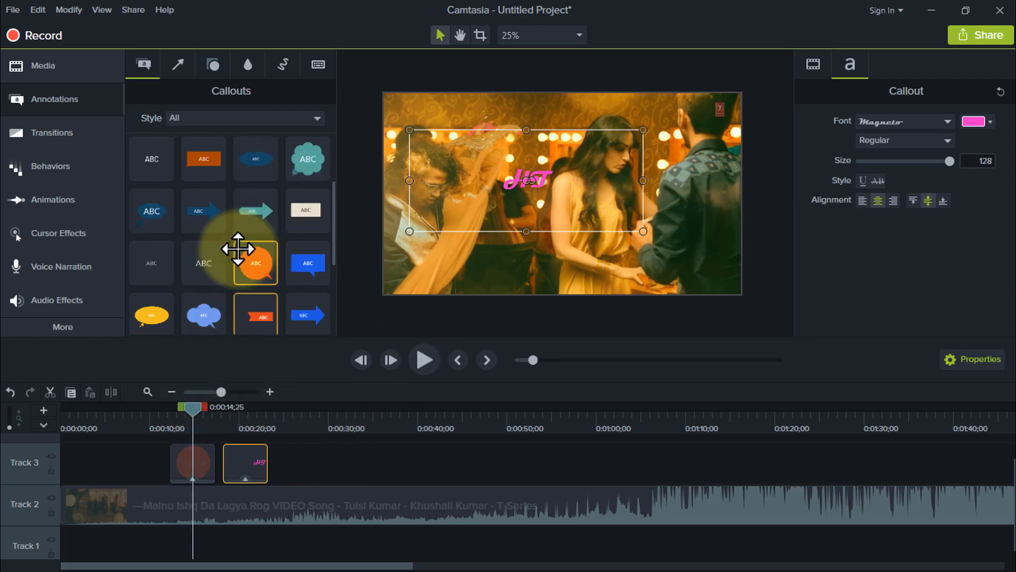
{"action": "scroll", "coordinate": [242, 246], "scroll_direction": "down", "scroll_amount": 5}
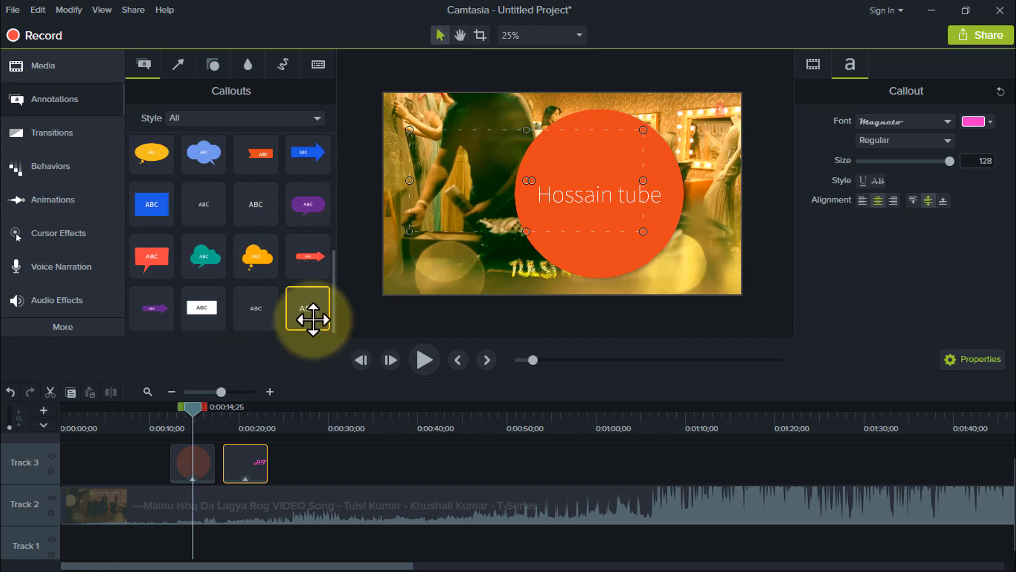
Add a teal arrow annotation to Track 3 after the HT callout and place the playhead over it at 0:00:26;10.
{"action": "left_click", "coordinate": [179, 63]}
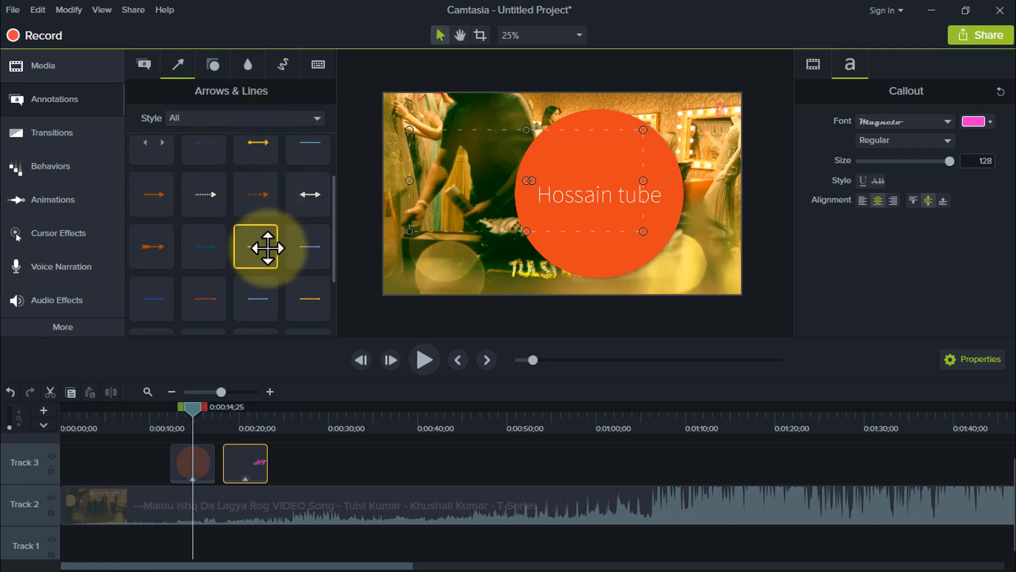
{"action": "scroll", "coordinate": [268, 247], "scroll_direction": "up", "scroll_amount": 3}
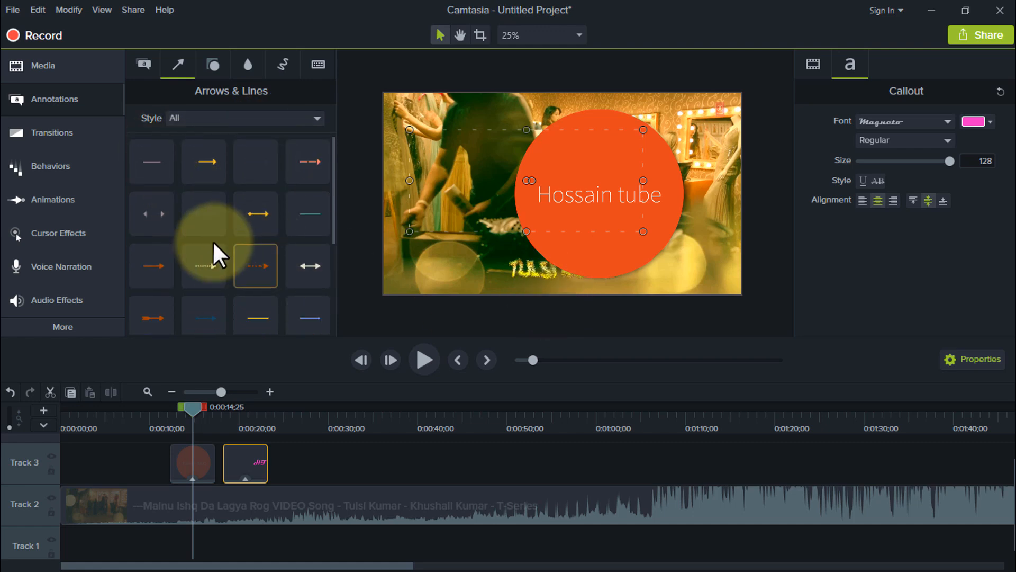
{"action": "scroll", "coordinate": [215, 240], "scroll_direction": "down", "scroll_amount": 3}
{"action": "left_click_drag", "start_coordinate": [217, 242], "coordinate": [307, 460]}
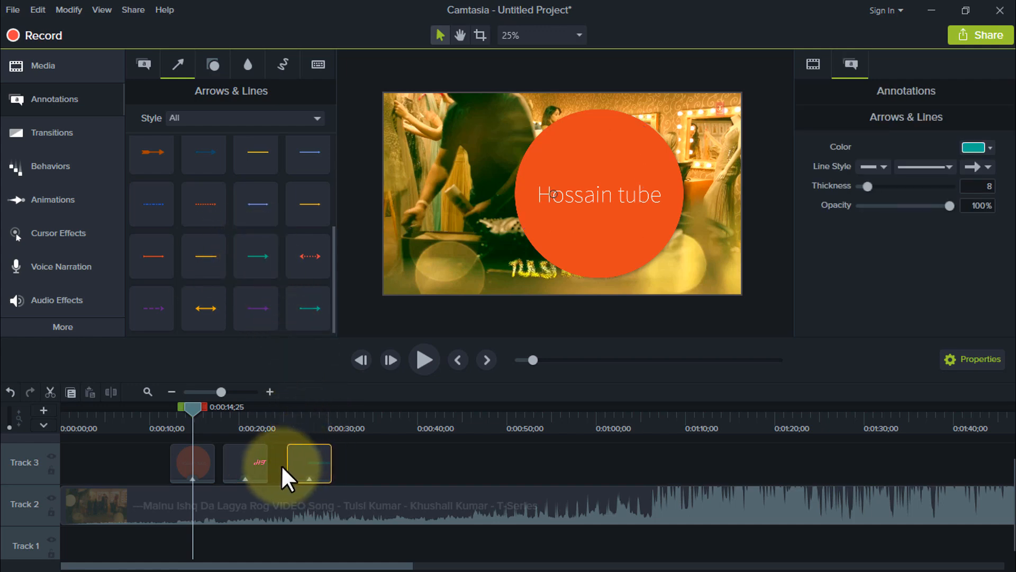
{"action": "left_click_drag", "start_coordinate": [195, 405], "coordinate": [297, 409]}
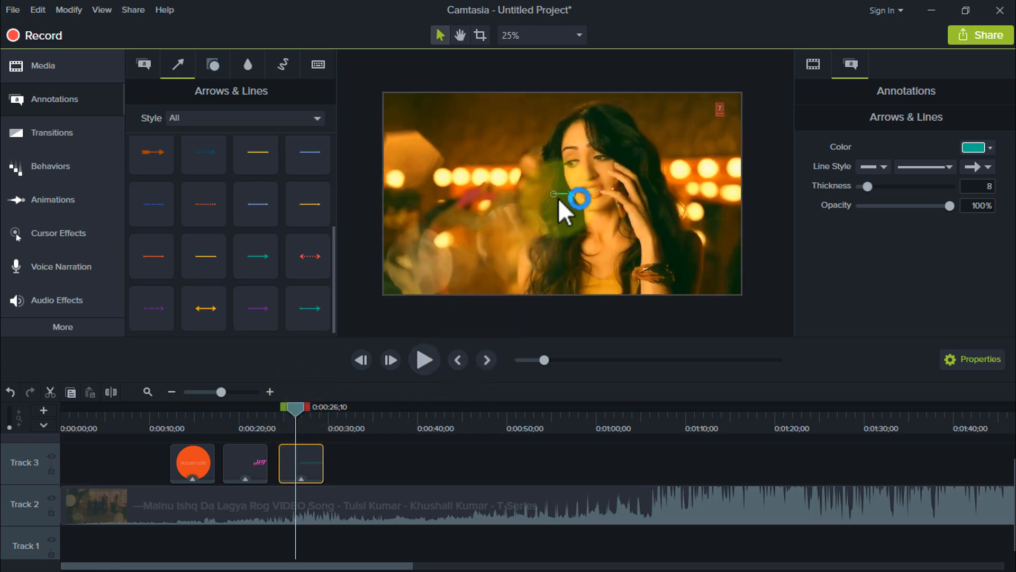
Lengthen the teal arrow horizontally at both ends and set its thickness to 47.
{"action": "left_click_drag", "start_coordinate": [574, 194], "coordinate": [632, 200]}
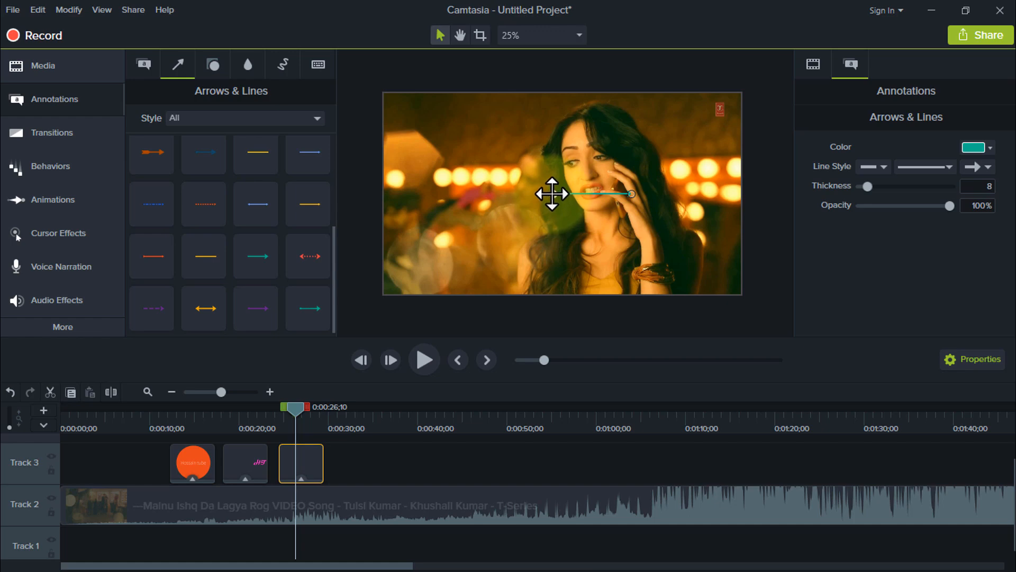
{"action": "left_click_drag", "start_coordinate": [552, 193], "coordinate": [497, 193]}
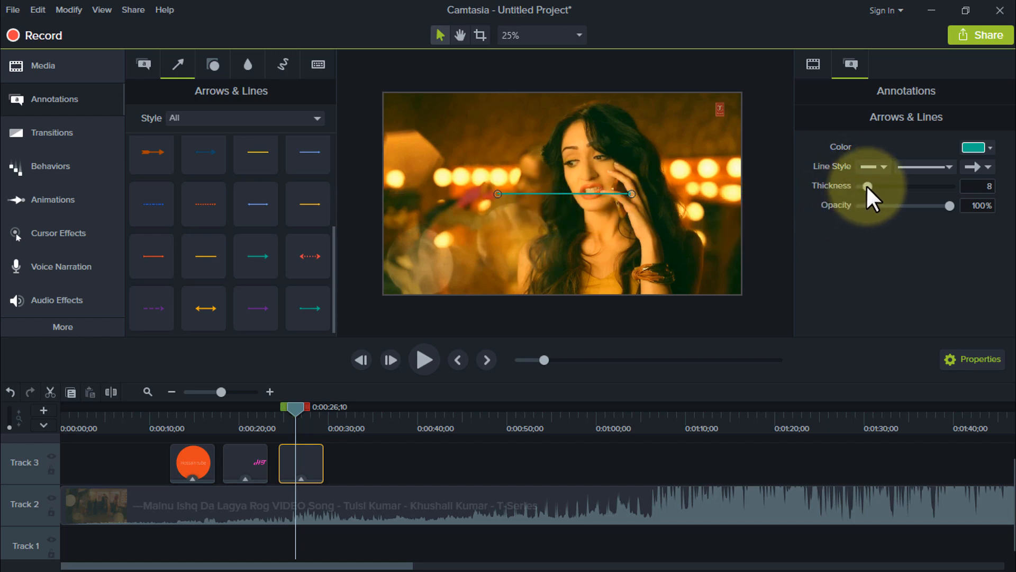
{"action": "left_click_drag", "start_coordinate": [865, 185], "coordinate": [901, 188]}
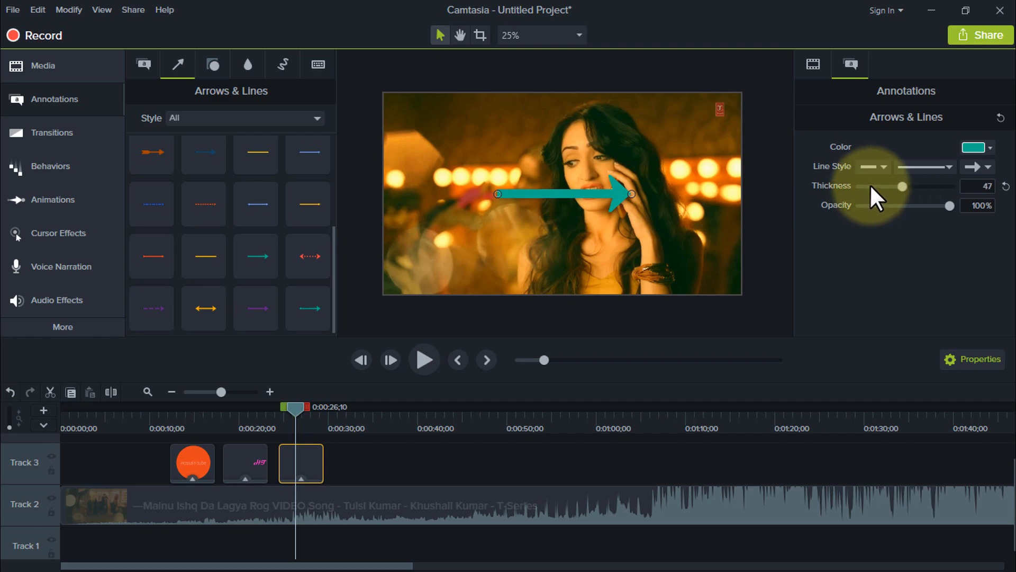
Review the arrow's line style options and recolor the arrow yellow at 100% opacity.
{"action": "left_click", "coordinate": [884, 166]}
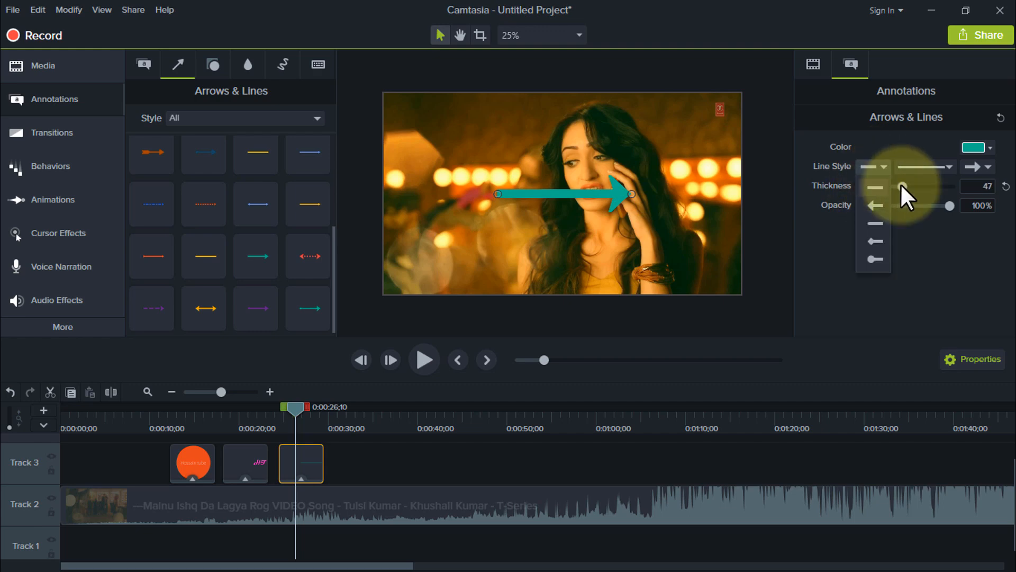
{"action": "left_click", "coordinate": [981, 162]}
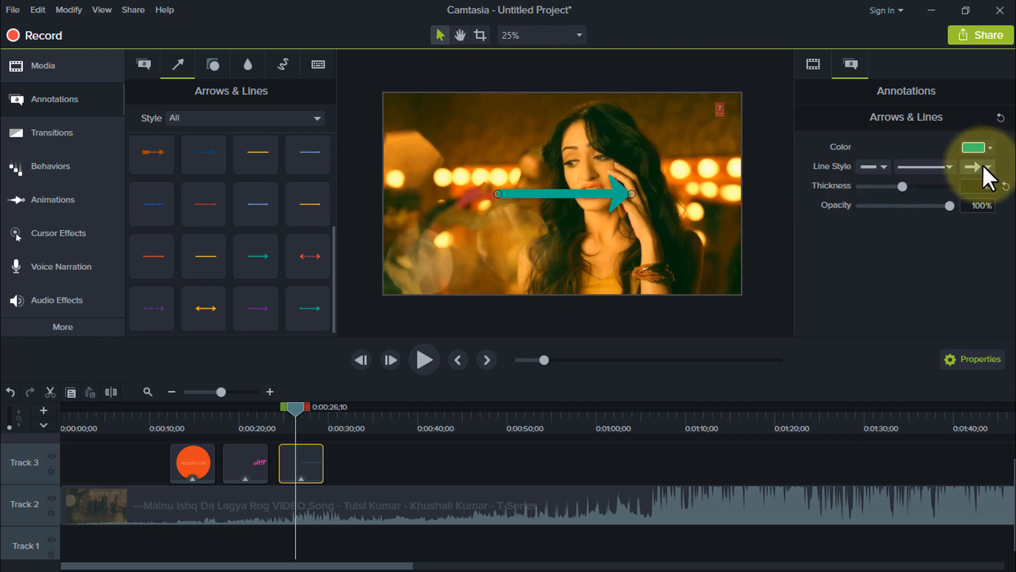
{"action": "left_click", "coordinate": [982, 164]}
{"action": "left_click", "coordinate": [876, 166]}
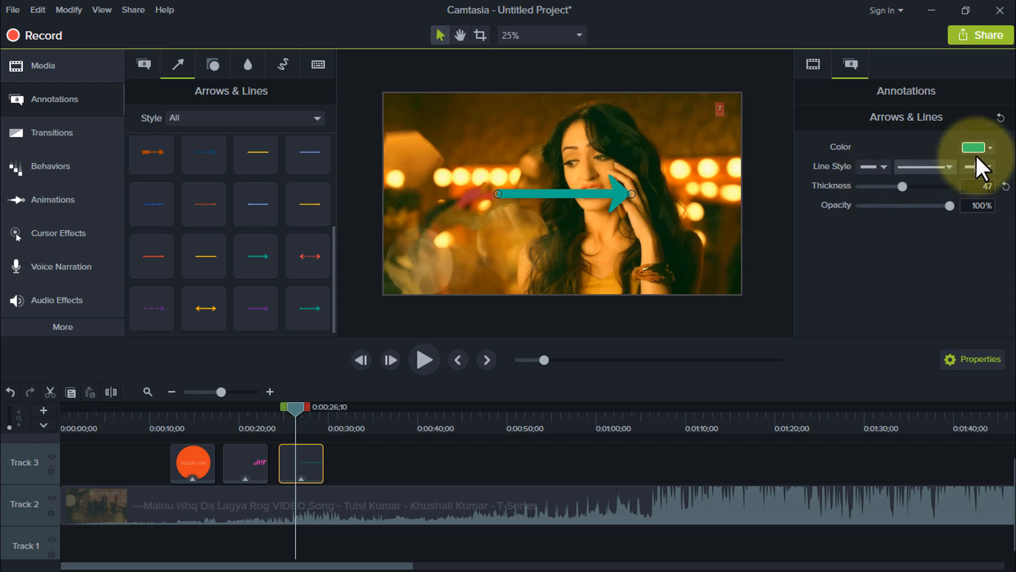
{"action": "left_click", "coordinate": [988, 146]}
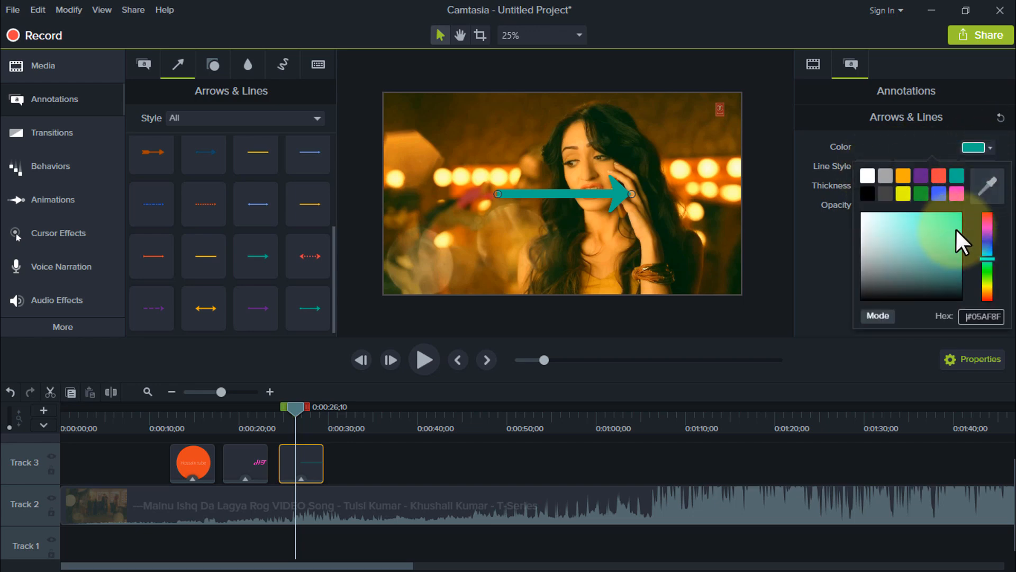
{"action": "left_click", "coordinate": [903, 194]}
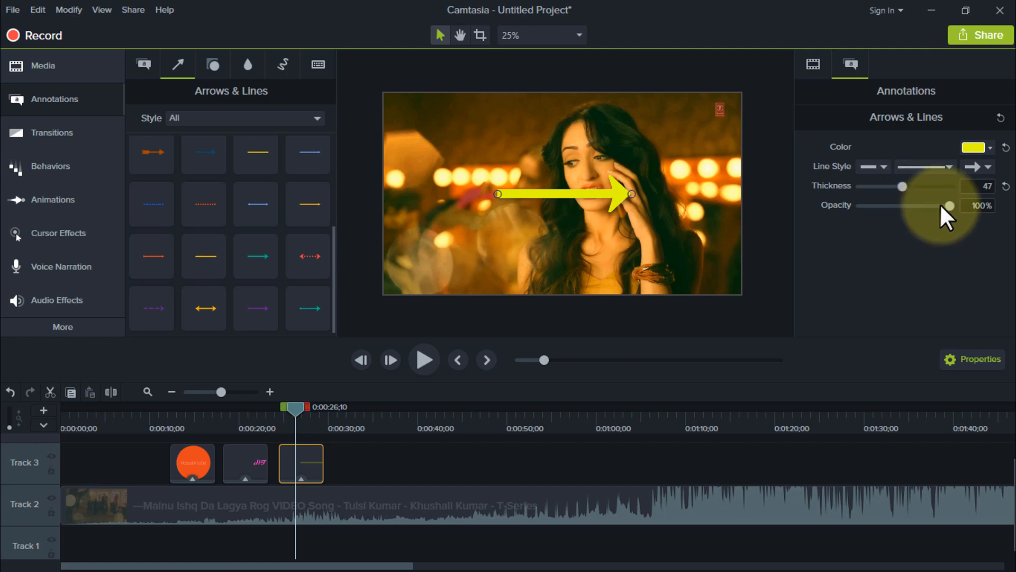
{"action": "mouse_move", "coordinate": [948, 205]}
{"action": "left_mouse_down"}
{"action": "mouse_move", "coordinate": [881, 207]}
{"action": "mouse_move", "coordinate": [965, 207]}
{"action": "left_mouse_up"}
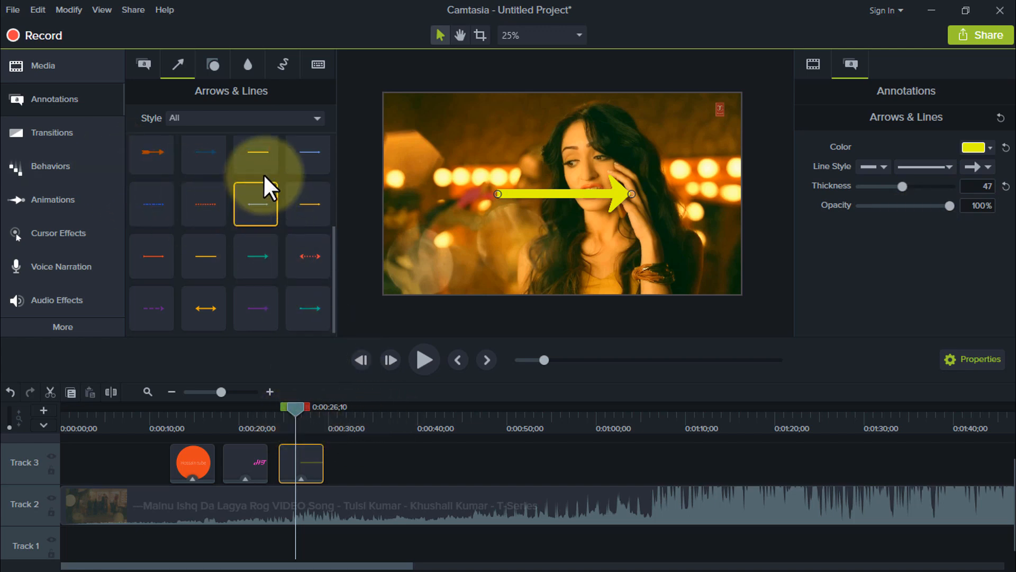
Add a plain orange-yellow line to Track 3 after the arrow and, at 0:00:33;17, stretch it diagonally across the woman's face.
{"action": "left_click_drag", "start_coordinate": [265, 156], "coordinate": [341, 471]}
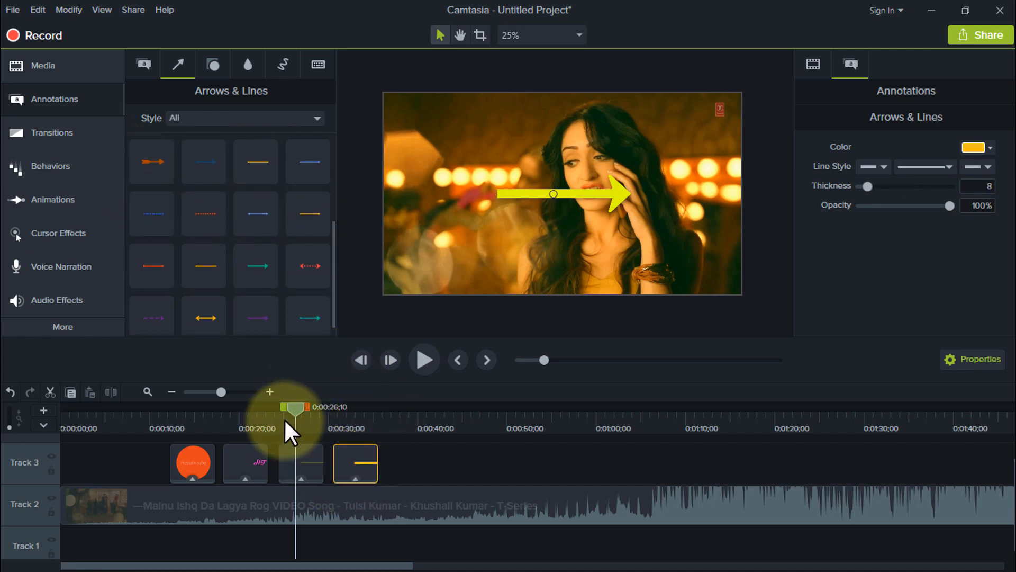
{"action": "left_click_drag", "start_coordinate": [288, 416], "coordinate": [360, 437]}
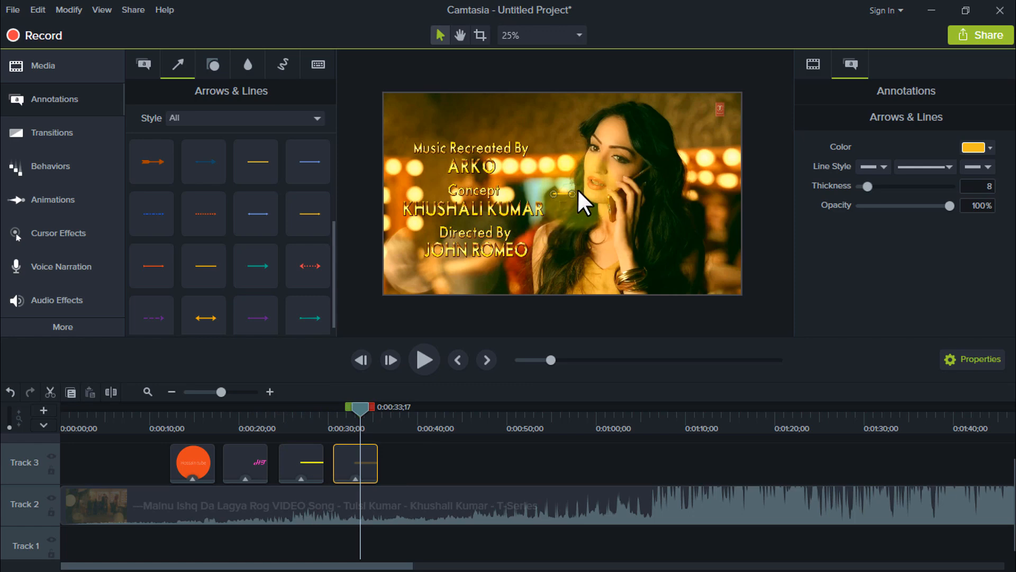
{"action": "mouse_move", "coordinate": [572, 194]}
{"action": "left_mouse_down"}
{"action": "mouse_move", "coordinate": [701, 193]}
{"action": "mouse_move", "coordinate": [741, 151]}
{"action": "mouse_move", "coordinate": [712, 167]}
{"action": "left_mouse_up"}
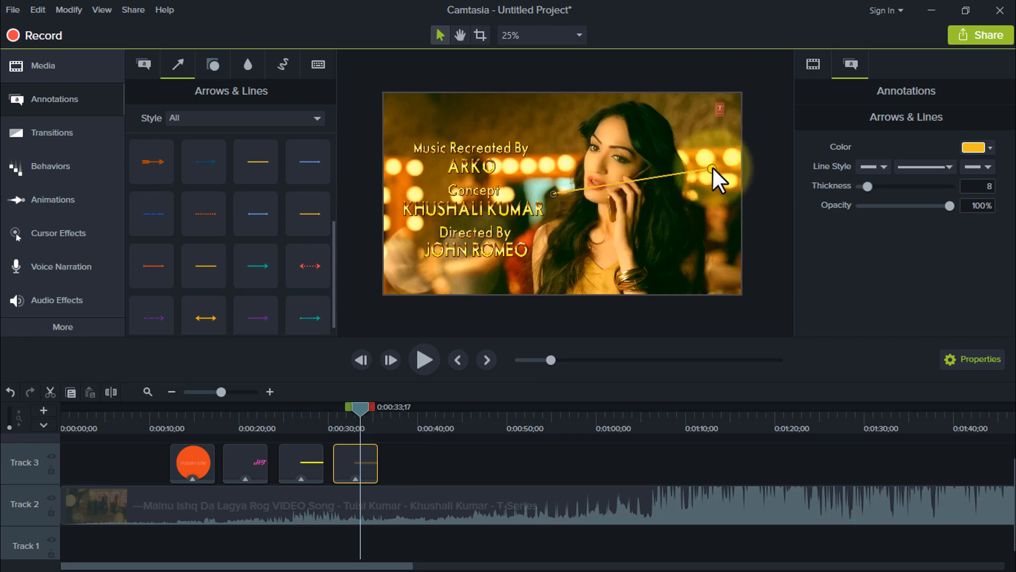
Set the orange-yellow line's thickness to 61, trying an arrowhead on its end before restoring the plain end.
{"action": "left_click", "coordinate": [872, 170]}
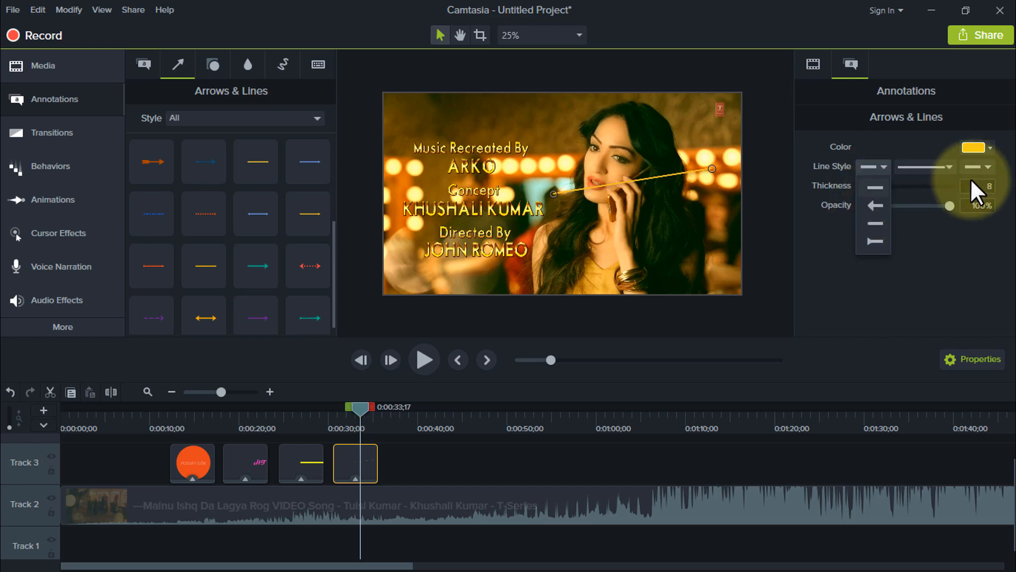
{"action": "left_click", "coordinate": [983, 166]}
{"action": "left_click", "coordinate": [983, 167]}
{"action": "left_click", "coordinate": [985, 203]}
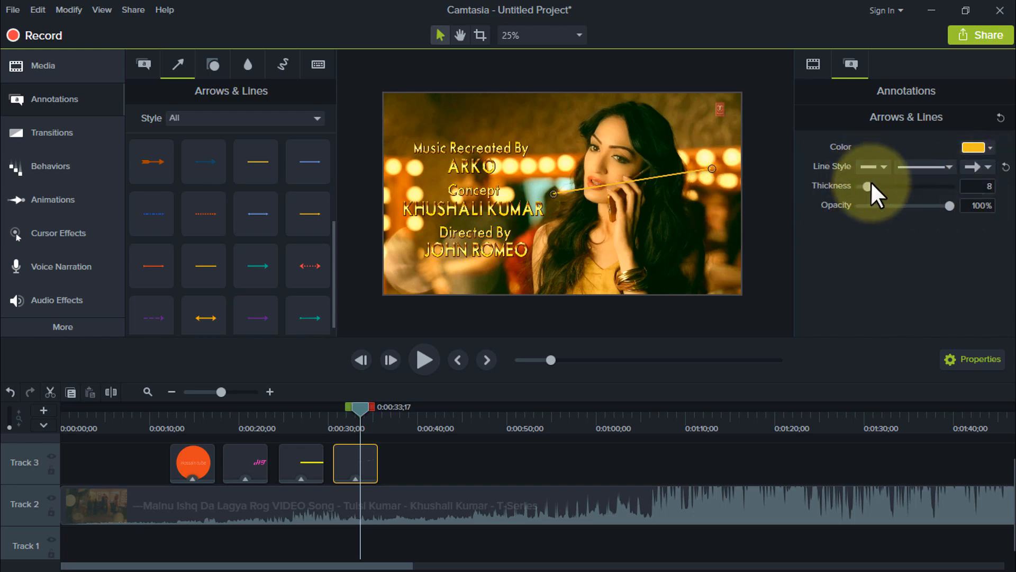
{"action": "left_click_drag", "start_coordinate": [872, 181], "coordinate": [915, 189]}
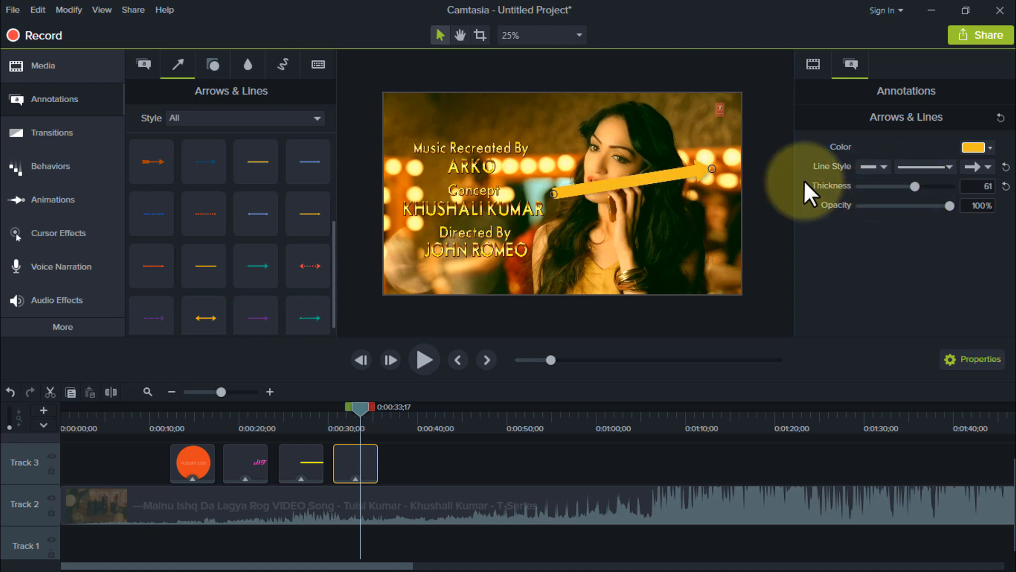
{"action": "left_click", "coordinate": [989, 166]}
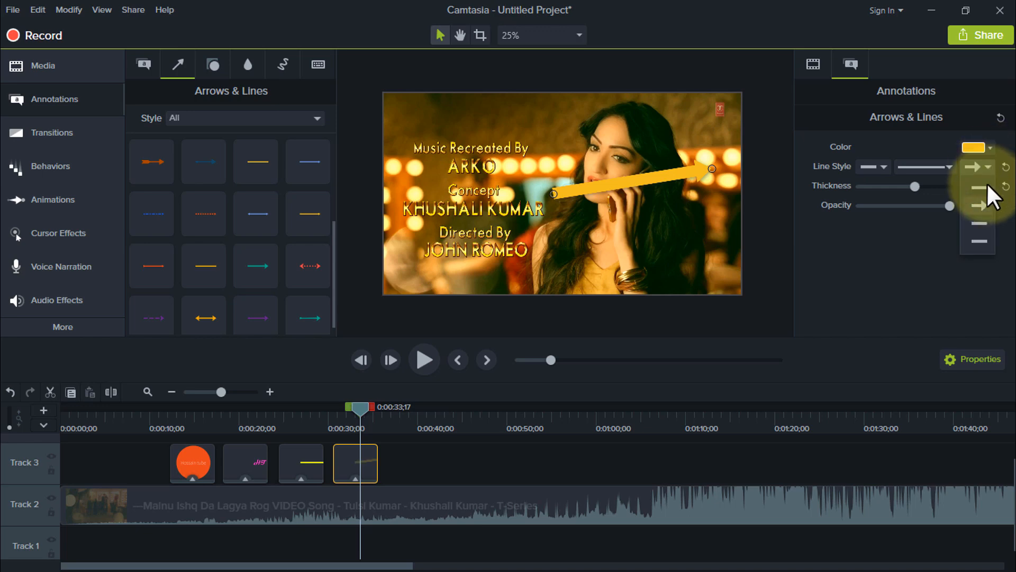
{"action": "left_click", "coordinate": [979, 186]}
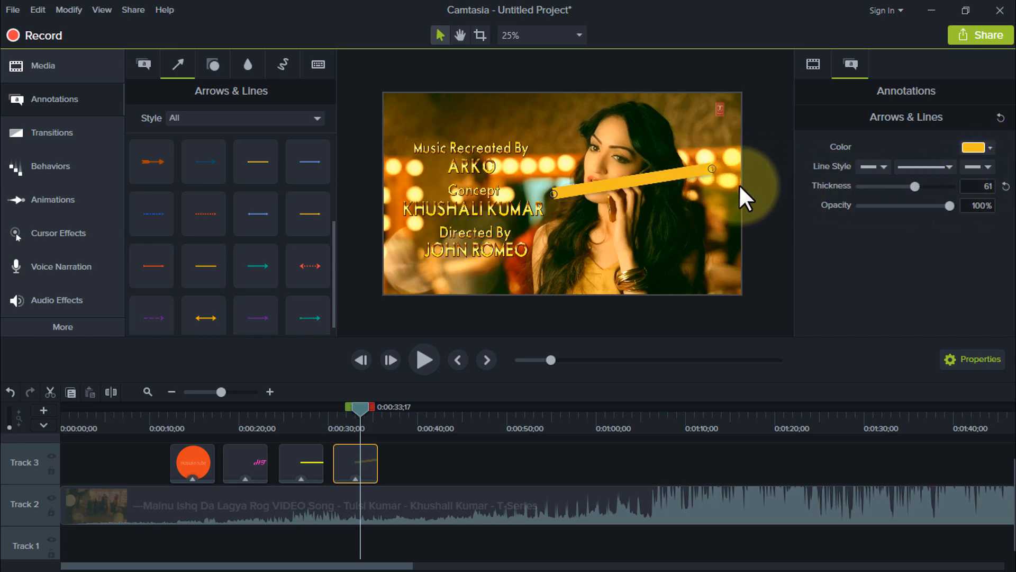
Move both endpoints to make a short, nearly level line between the ARKO title and the woman's face, with opacity at 74%.
{"action": "left_click_drag", "start_coordinate": [712, 168], "coordinate": [700, 133]}
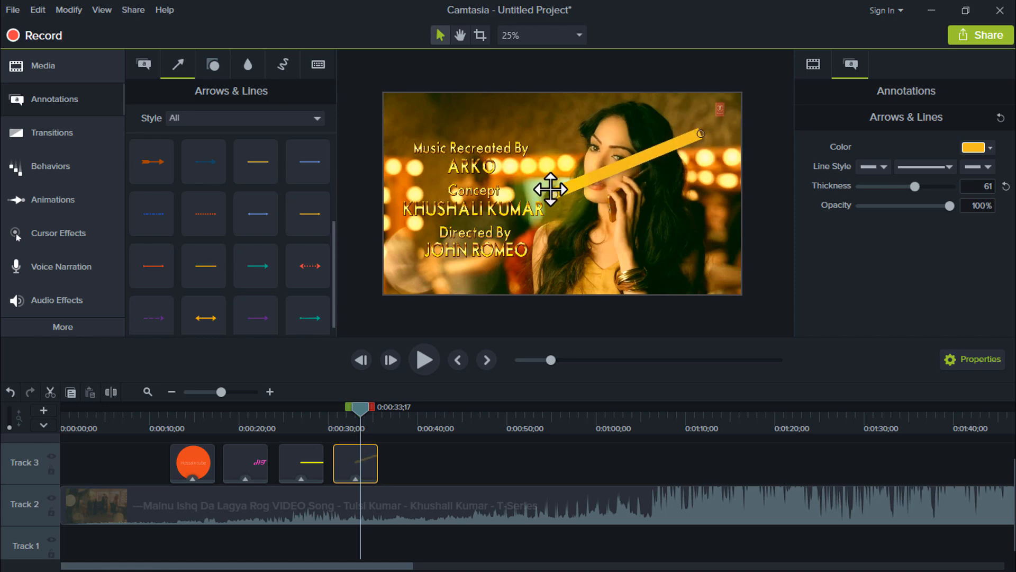
{"action": "left_click_drag", "start_coordinate": [550, 189], "coordinate": [603, 158]}
{"action": "left_click_drag", "start_coordinate": [701, 133], "coordinate": [516, 163]}
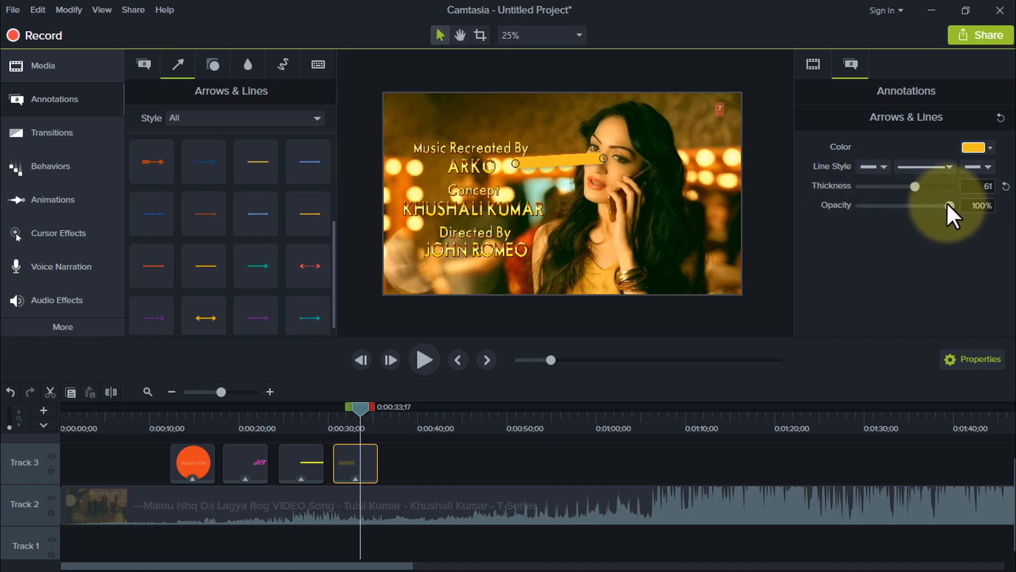
{"action": "left_click_drag", "start_coordinate": [948, 205], "coordinate": [926, 207]}
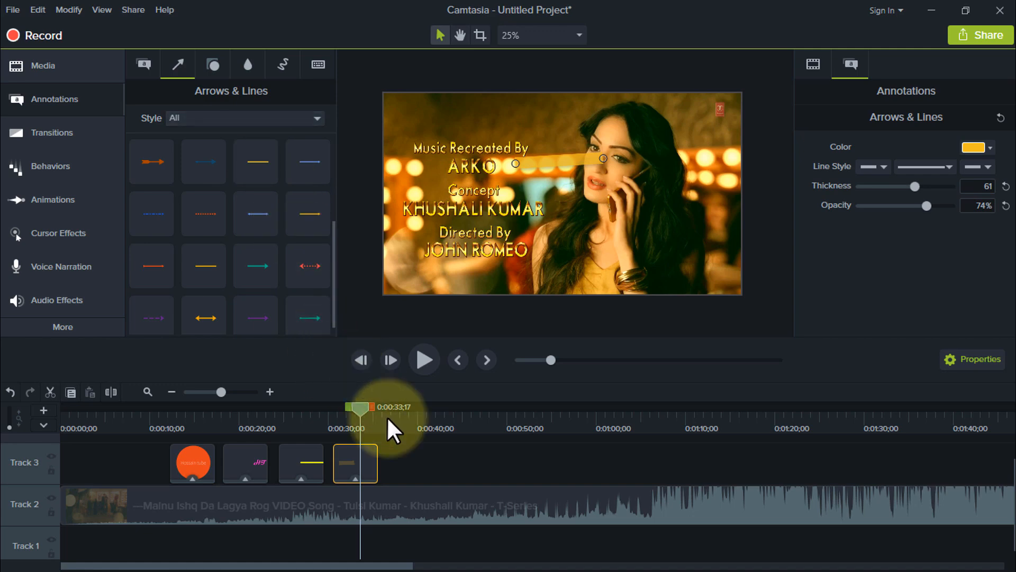
Scrub back through the HT text to the round callout at 0:00:15;27 to review the annotations.
{"action": "left_click_drag", "start_coordinate": [363, 411], "coordinate": [240, 426]}
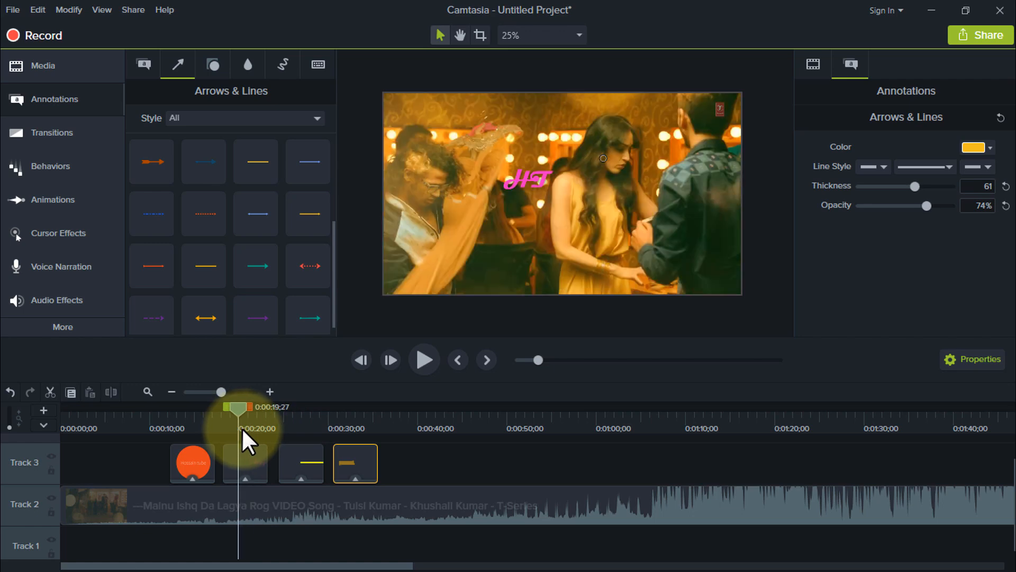
{"action": "left_click_drag", "start_coordinate": [246, 404], "coordinate": [204, 411]}
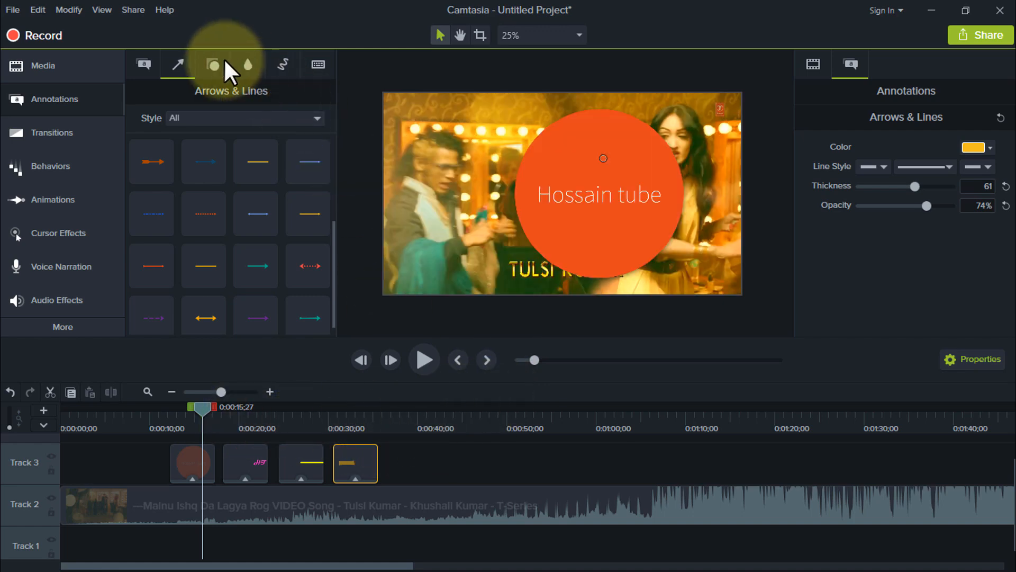
Add a dark blue star shape to Track 3 after the orange-yellow line and show it at 0:00:38;07.
{"action": "left_click", "coordinate": [213, 64]}
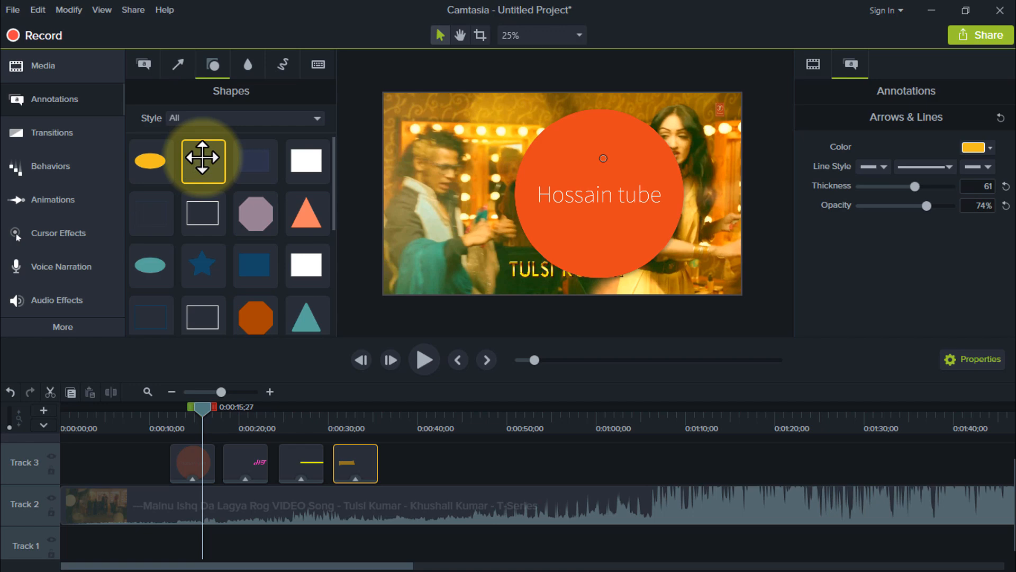
{"action": "scroll", "coordinate": [299, 245], "scroll_direction": "down", "scroll_amount": 3}
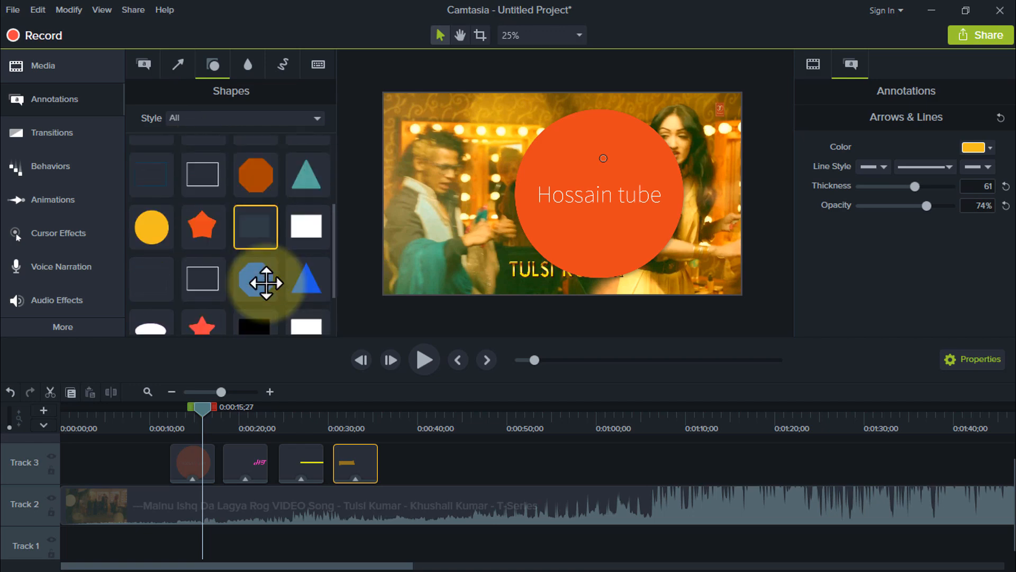
{"action": "scroll", "coordinate": [266, 282], "scroll_direction": "down", "scroll_amount": 1}
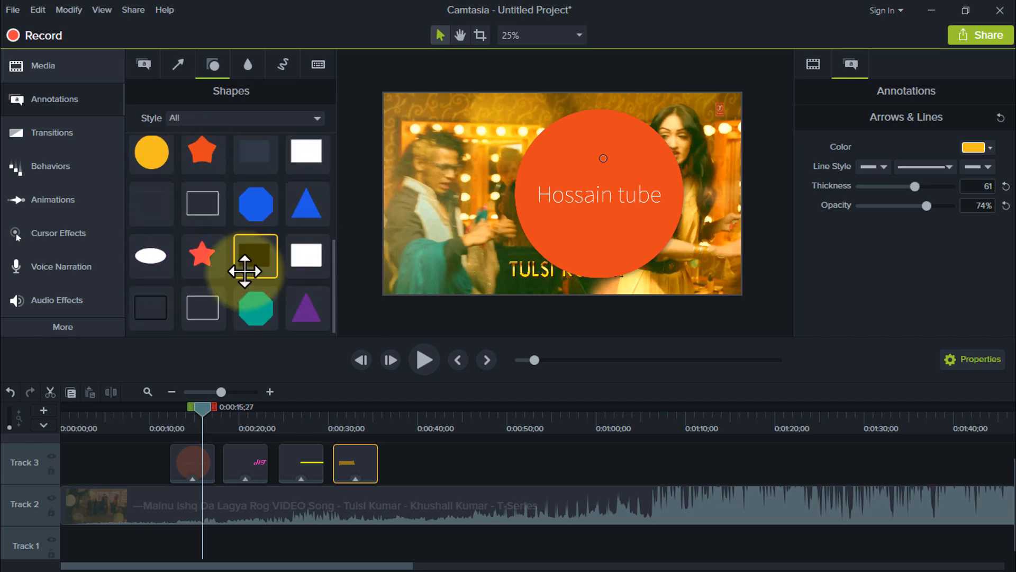
{"action": "scroll", "coordinate": [250, 272], "scroll_direction": "up", "scroll_amount": 3}
{"action": "scroll", "coordinate": [243, 269], "scroll_direction": "up", "scroll_amount": 1}
{"action": "left_click_drag", "start_coordinate": [202, 224], "coordinate": [387, 463]}
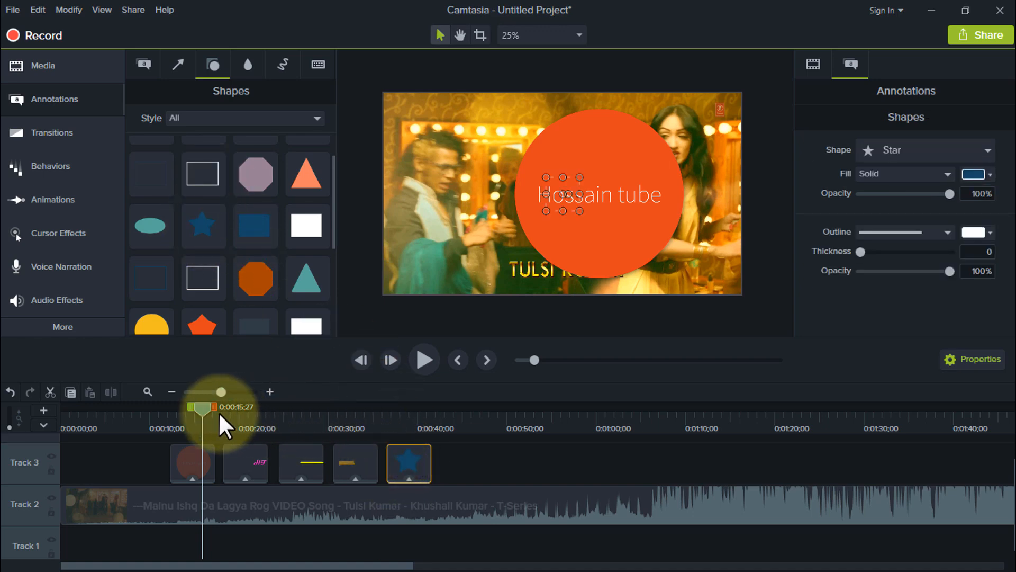
{"action": "left_click_drag", "start_coordinate": [206, 410], "coordinate": [400, 418]}
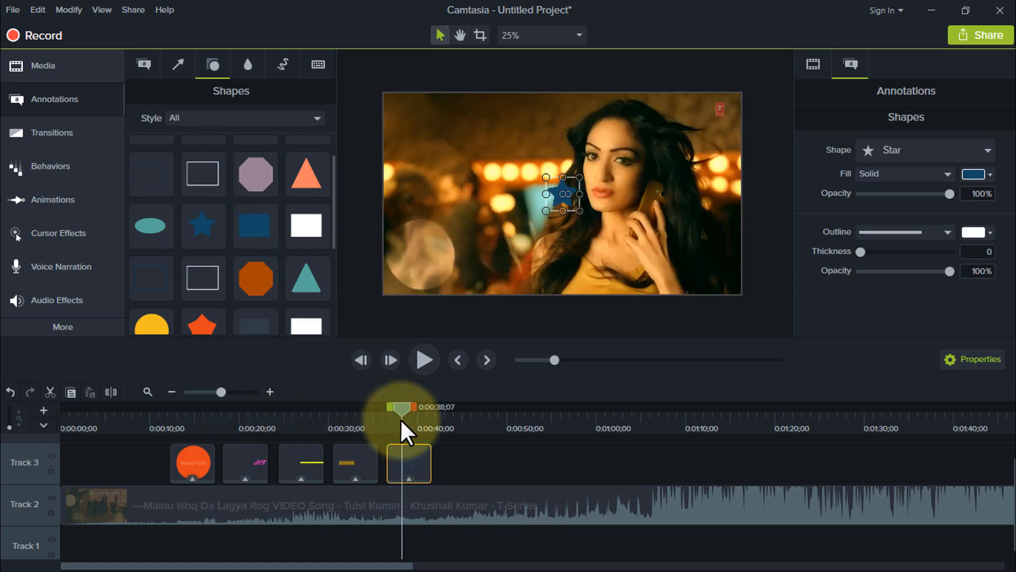
Resize the star and fit it into the upper-left corner of the video frame, clear of the woman.
{"action": "left_click_drag", "start_coordinate": [545, 177], "coordinate": [450, 110]}
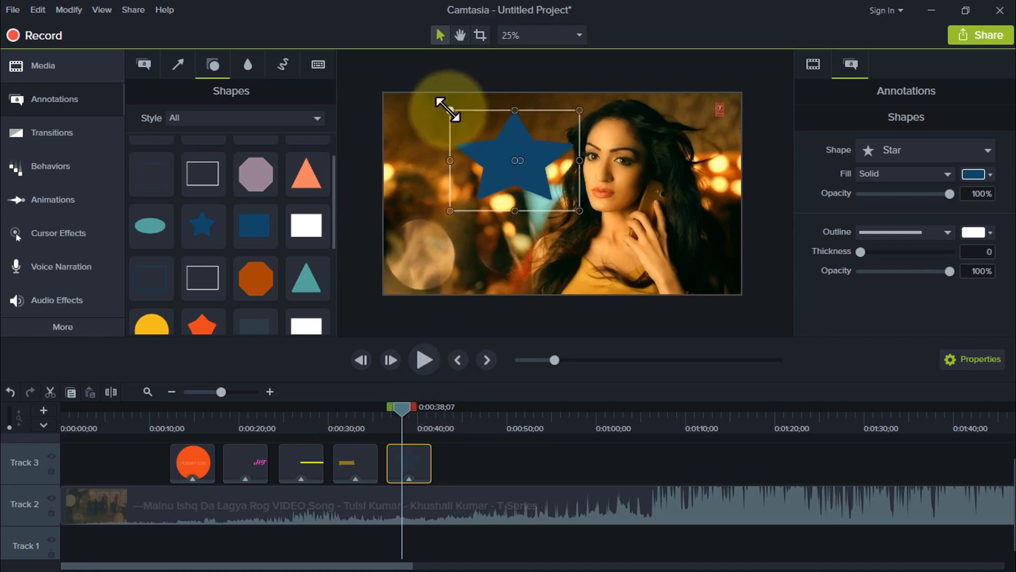
{"action": "left_click_drag", "start_coordinate": [515, 210], "coordinate": [521, 246]}
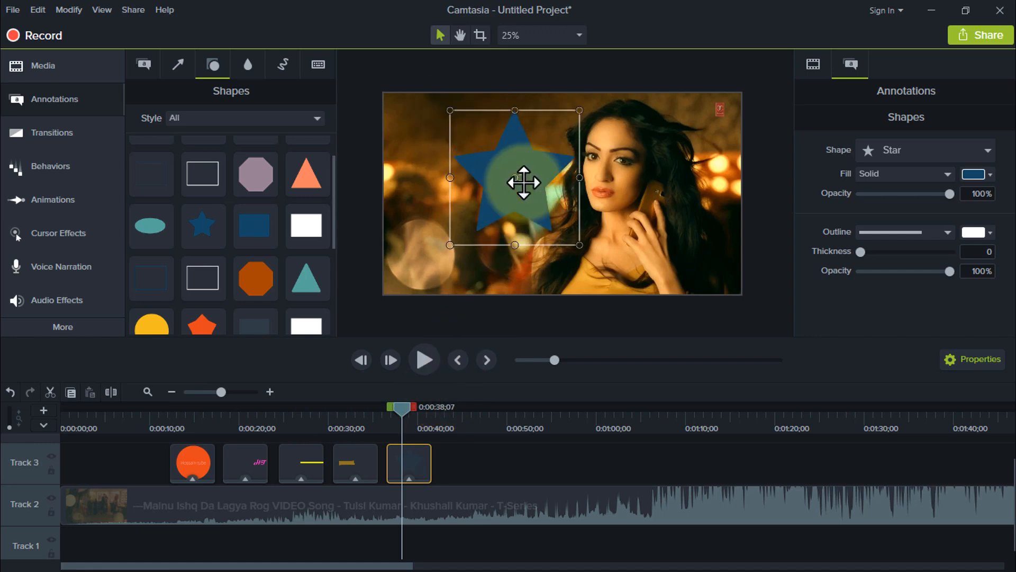
{"action": "left_click_drag", "start_coordinate": [523, 141], "coordinate": [459, 125]}
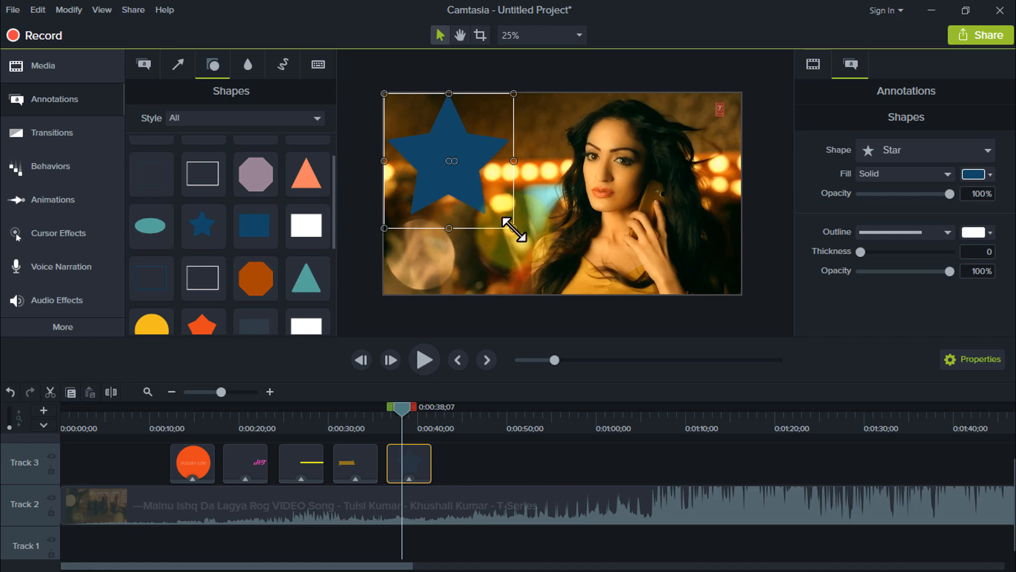
{"action": "left_click_drag", "start_coordinate": [511, 228], "coordinate": [448, 154]}
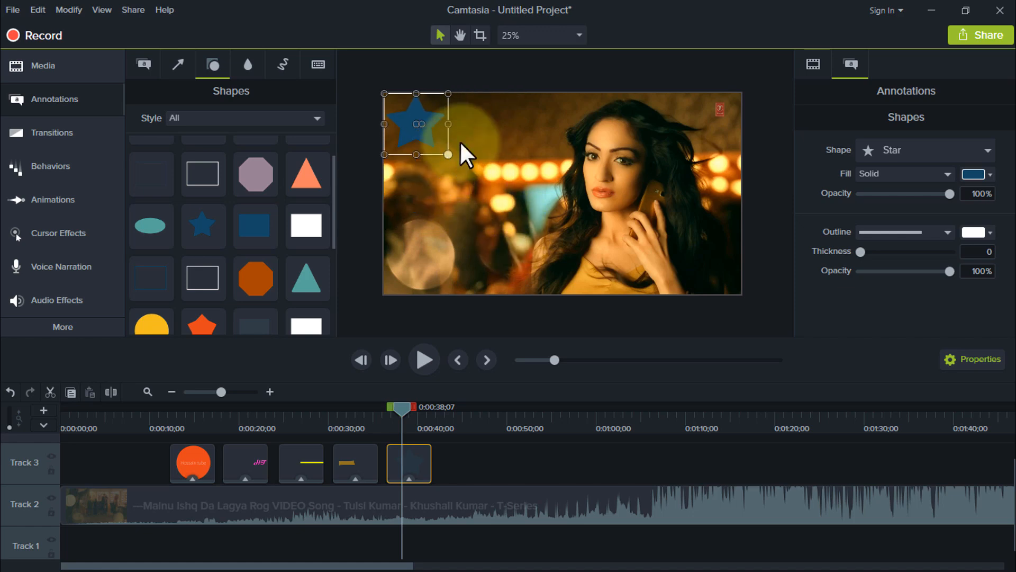
Try the Octagon shape on the star annotation and restore it to Star.
{"action": "left_click", "coordinate": [911, 152]}
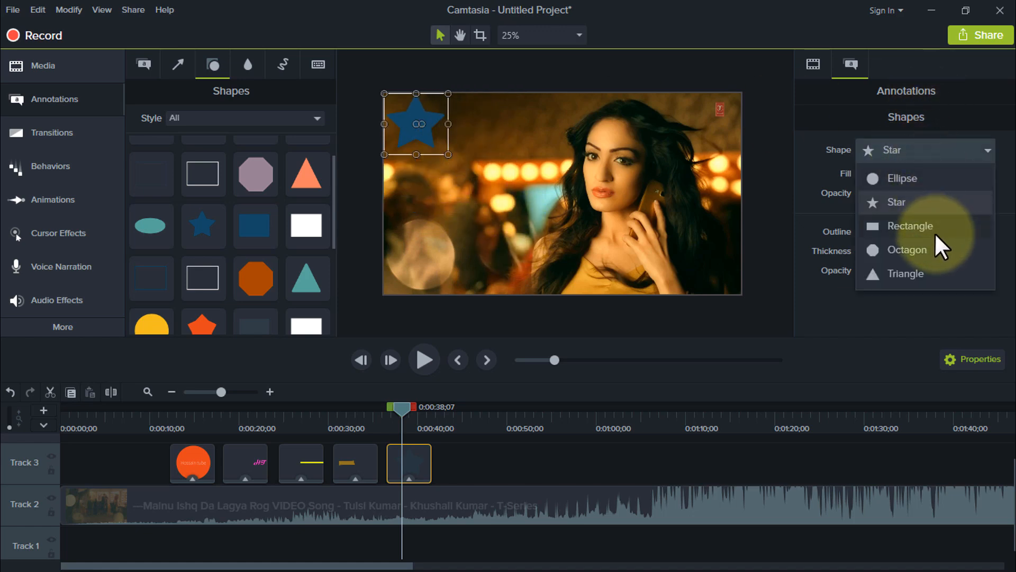
{"action": "left_click", "coordinate": [907, 243]}
{"action": "left_click", "coordinate": [916, 152]}
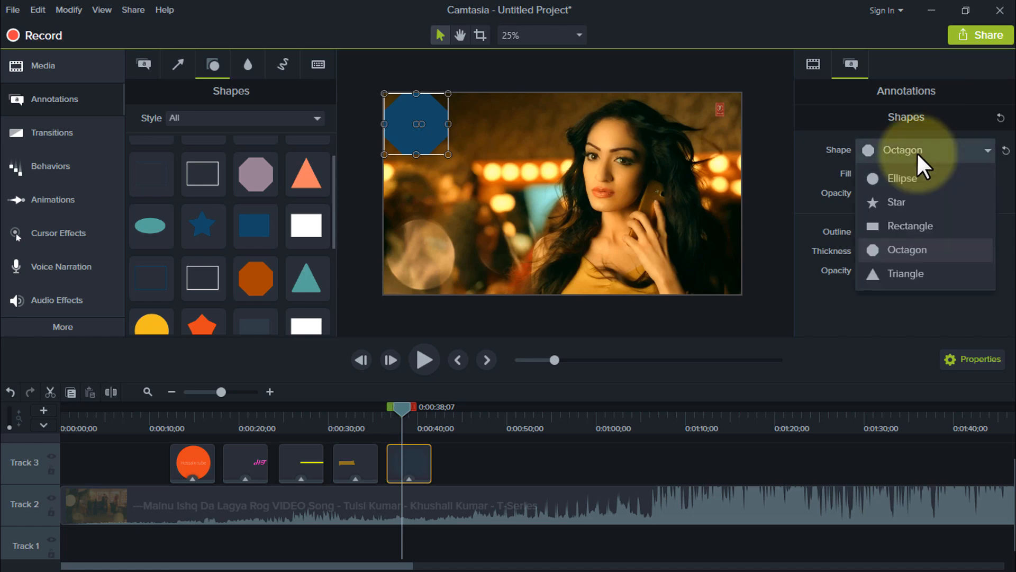
{"action": "left_click", "coordinate": [984, 150]}
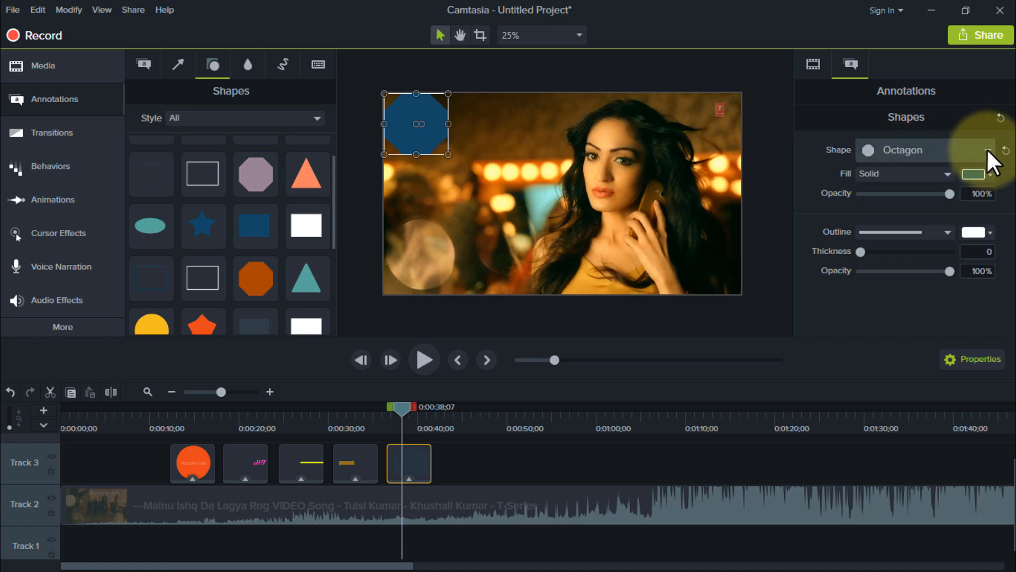
{"action": "left_click", "coordinate": [970, 151]}
{"action": "left_click", "coordinate": [891, 202]}
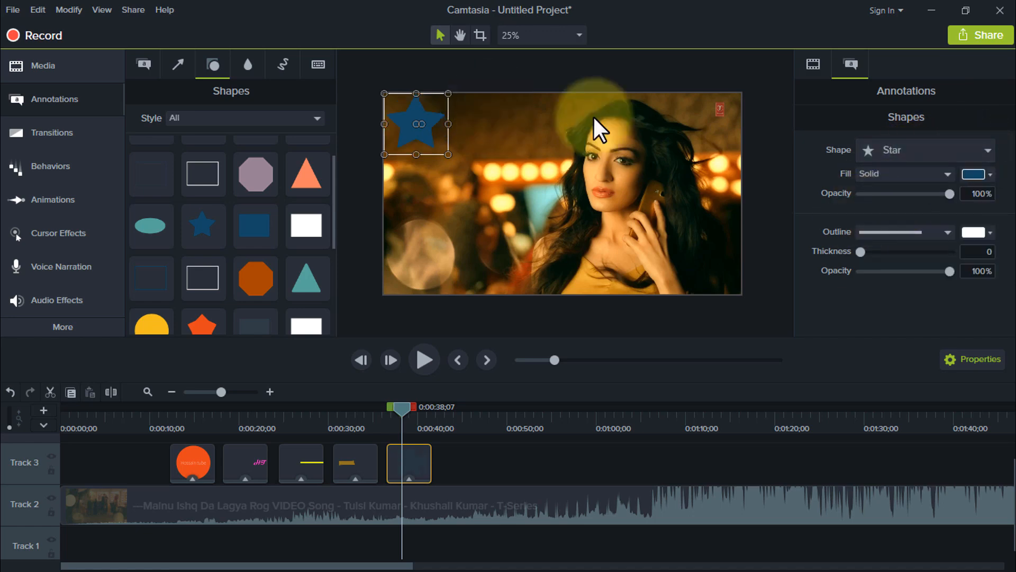
Give the star a purple Gradient fill, trying a bright blue first.
{"action": "left_click", "coordinate": [899, 175]}
{"action": "left_click", "coordinate": [896, 206]}
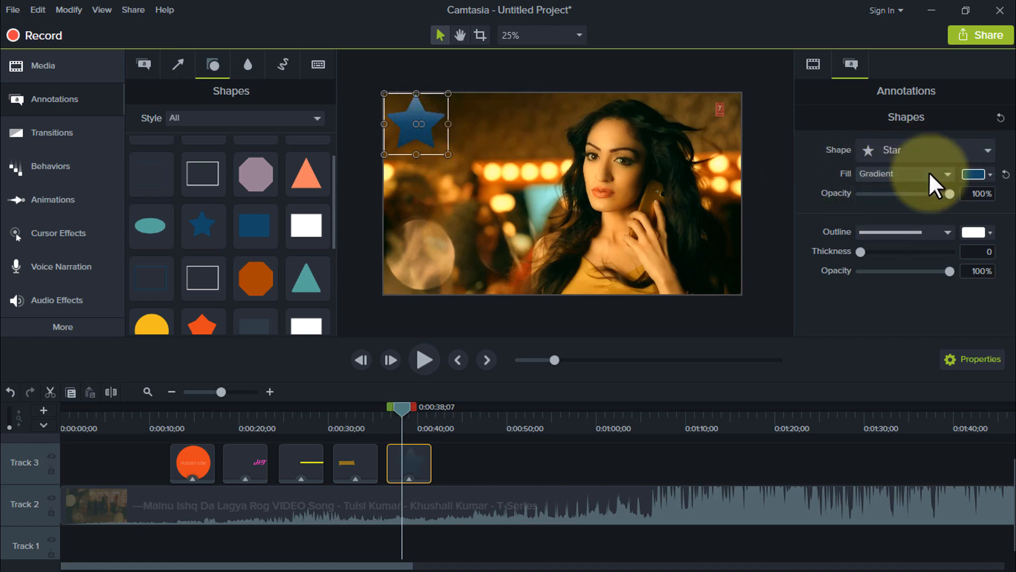
{"action": "left_click", "coordinate": [978, 172]}
{"action": "left_click_drag", "start_coordinate": [946, 272], "coordinate": [957, 240]}
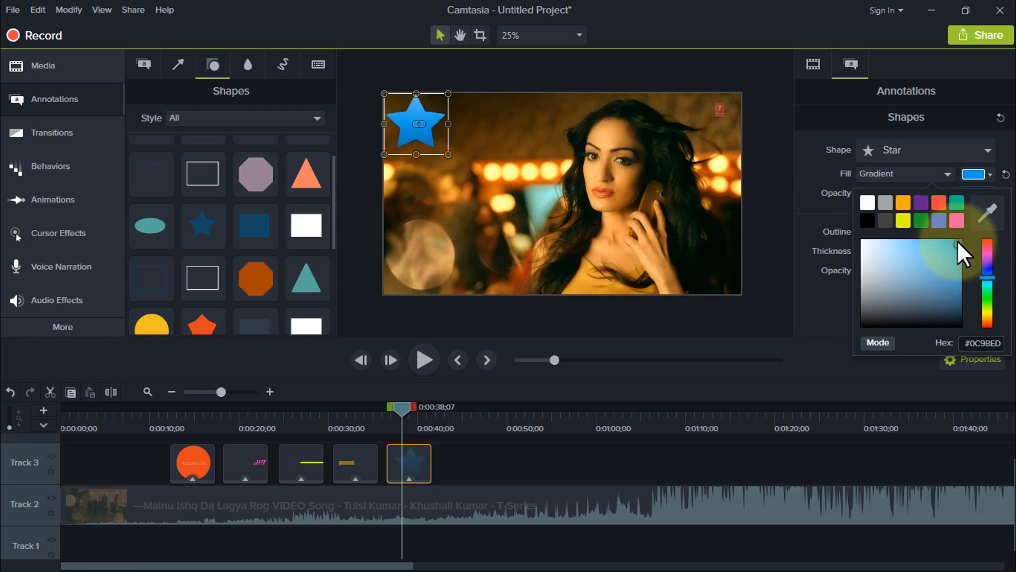
{"action": "left_click", "coordinate": [922, 202]}
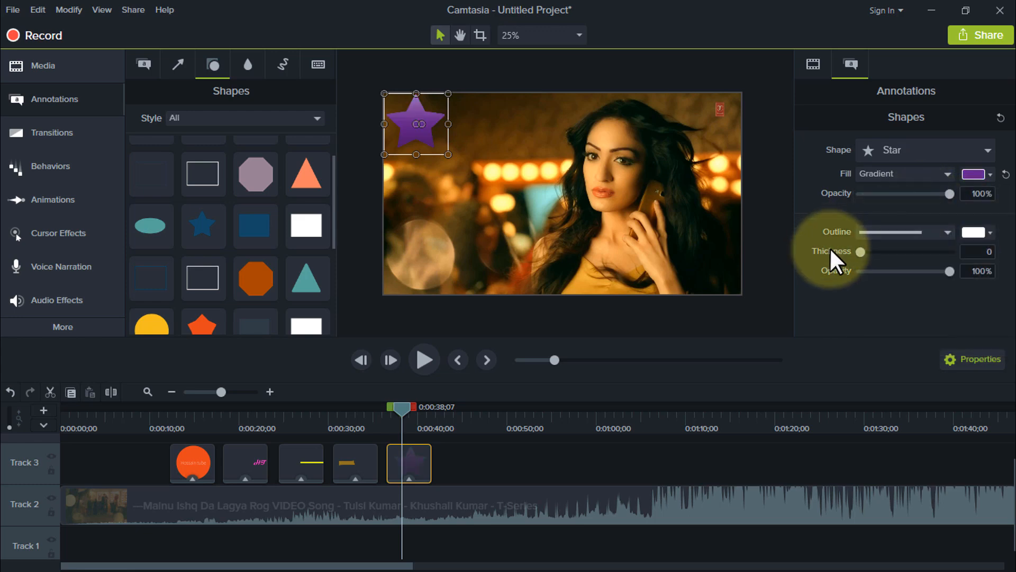
{"action": "left_click", "coordinate": [940, 174]}
{"action": "left_click", "coordinate": [906, 208]}
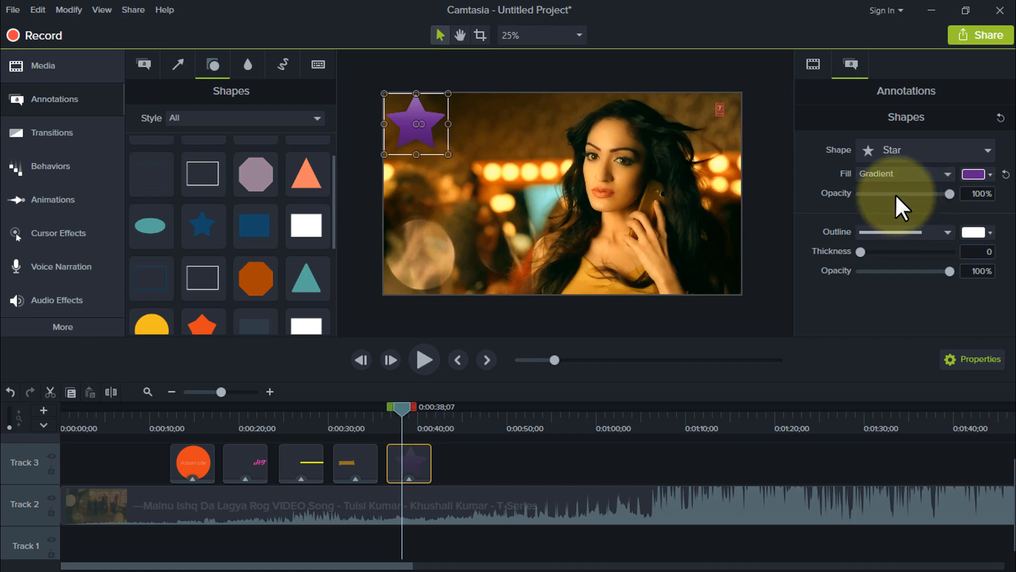
{"action": "mouse_move", "coordinate": [950, 193]}
{"action": "left_mouse_down"}
{"action": "mouse_move", "coordinate": [910, 199]}
{"action": "mouse_move", "coordinate": [950, 196]}
{"action": "left_mouse_up"}
{"action": "left_click", "coordinate": [939, 241]}
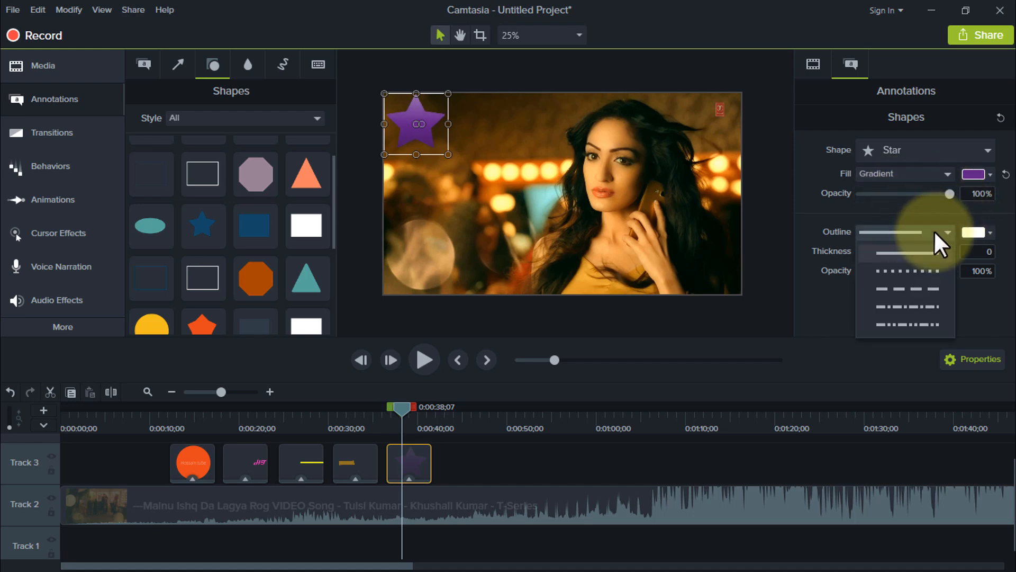
{"action": "left_click", "coordinate": [935, 233]}
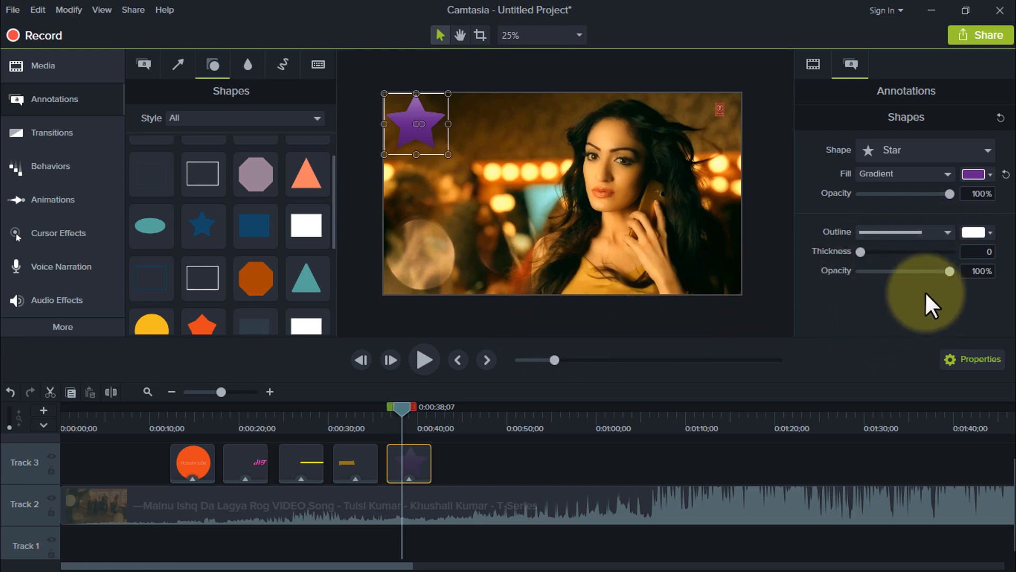
{"action": "left_click_drag", "start_coordinate": [949, 272], "coordinate": [995, 272]}
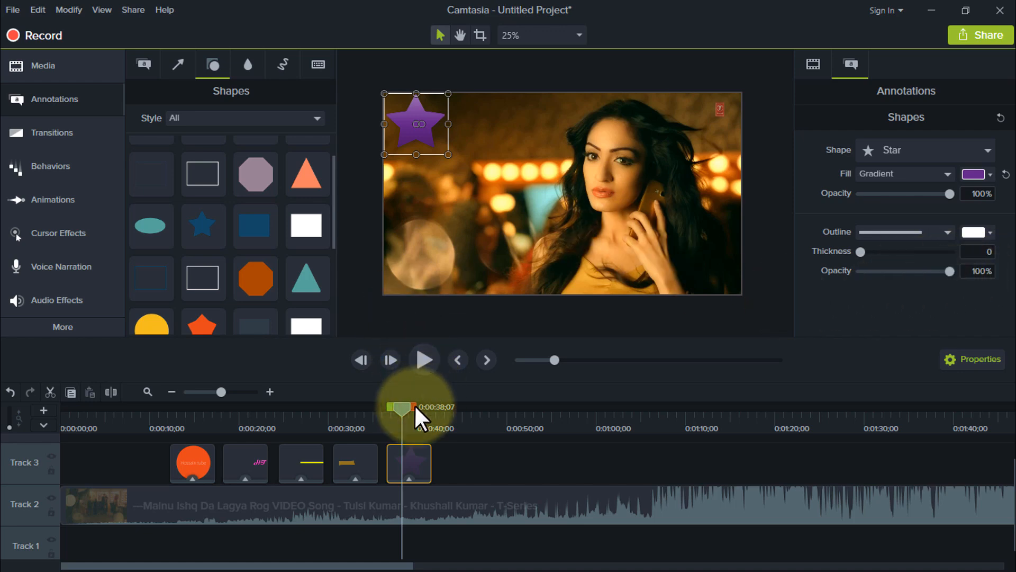
{"action": "scroll", "coordinate": [266, 235], "scroll_direction": "down", "scroll_amount": 2}
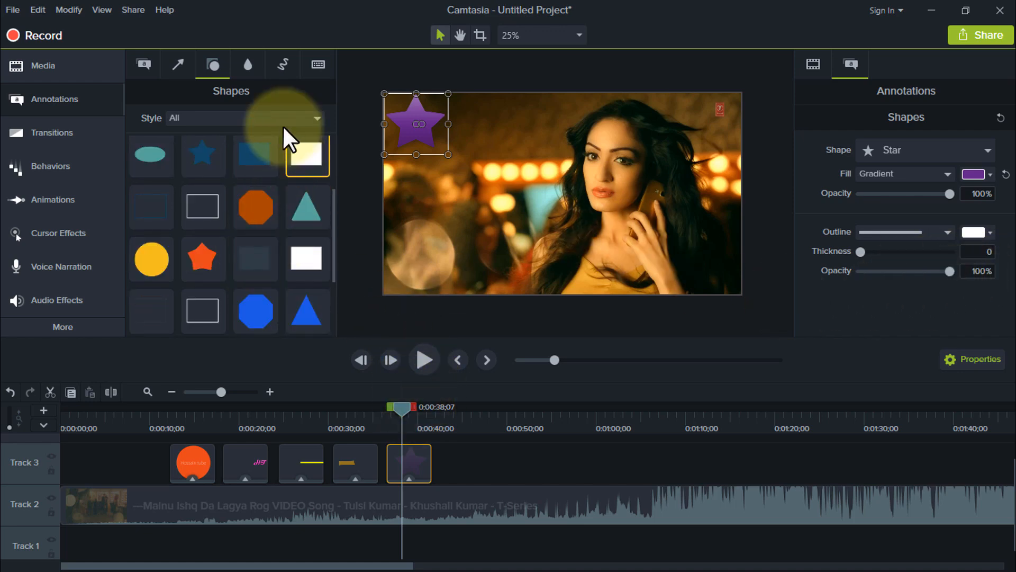
Add a Blur annotation to Track 3 at 0:00:43;15 and fit it over the "Produced By" credit.
{"action": "left_click", "coordinate": [249, 65]}
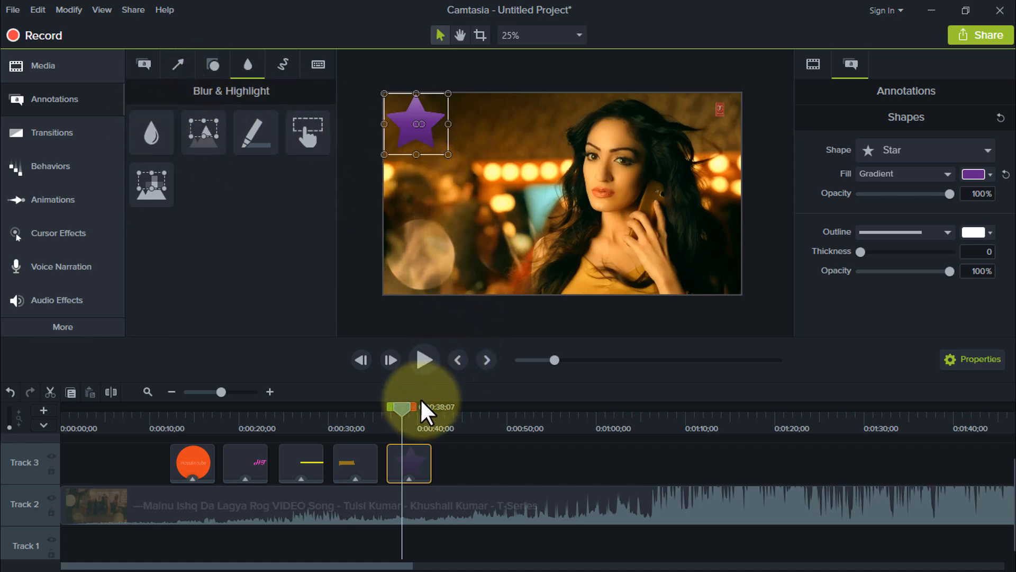
{"action": "left_click_drag", "start_coordinate": [405, 404], "coordinate": [451, 405]}
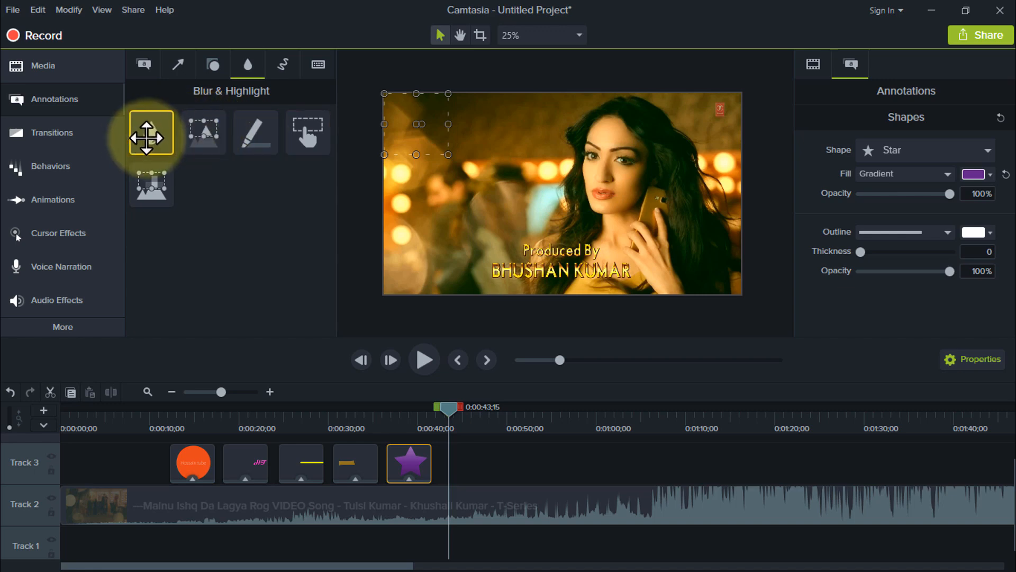
{"action": "mouse_move", "coordinate": [148, 132]}
{"action": "left_mouse_down"}
{"action": "mouse_move", "coordinate": [415, 344]}
{"action": "mouse_move", "coordinate": [462, 398]}
{"action": "mouse_move", "coordinate": [479, 465]}
{"action": "left_mouse_up"}
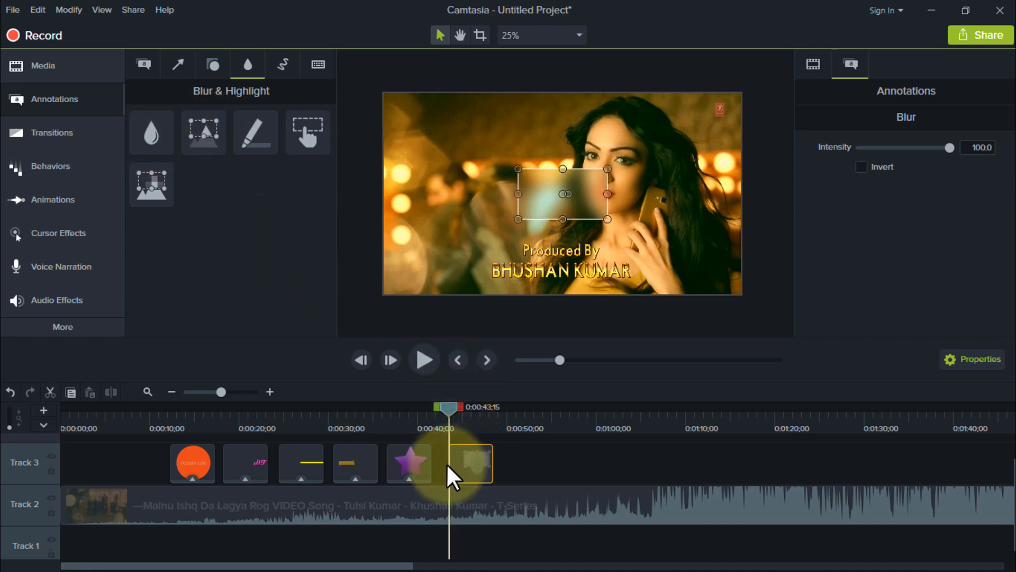
{"action": "left_click_drag", "start_coordinate": [596, 172], "coordinate": [633, 254]}
{"action": "mouse_move", "coordinate": [558, 234]}
{"action": "left_mouse_down"}
{"action": "mouse_move", "coordinate": [560, 221]}
{"action": "mouse_move", "coordinate": [565, 234]}
{"action": "left_mouse_up"}
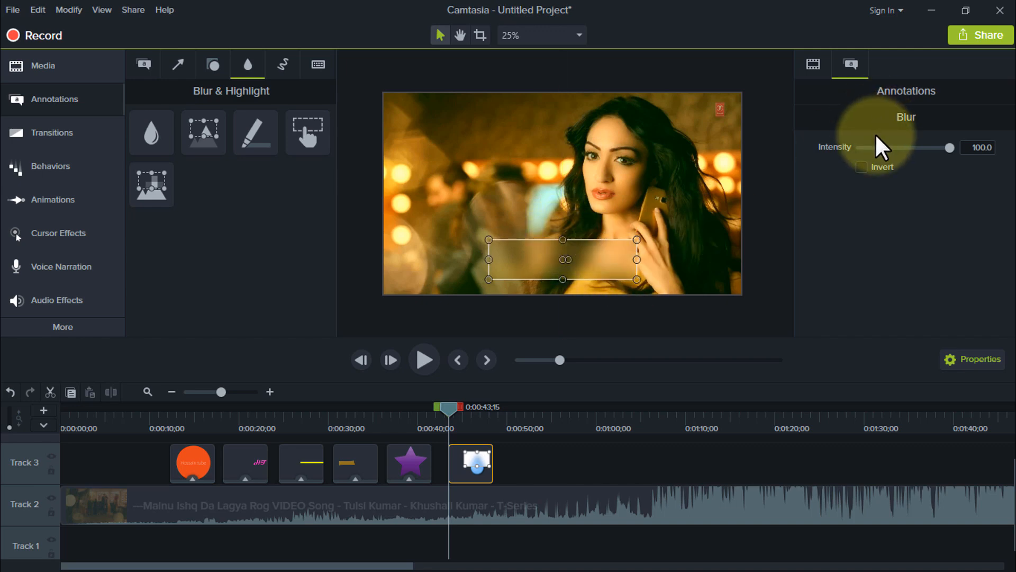
Trim the blur clip to end at 0:00:45;10 and set its intensity to 51.7.
{"action": "left_click_drag", "start_coordinate": [948, 148], "coordinate": [916, 154]}
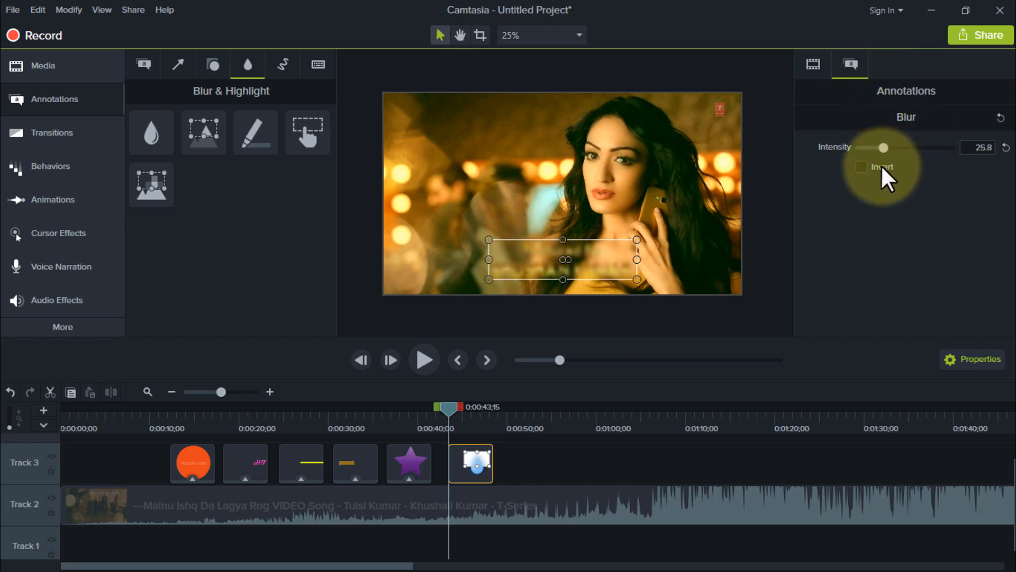
{"action": "left_click_drag", "start_coordinate": [444, 406], "coordinate": [464, 418]}
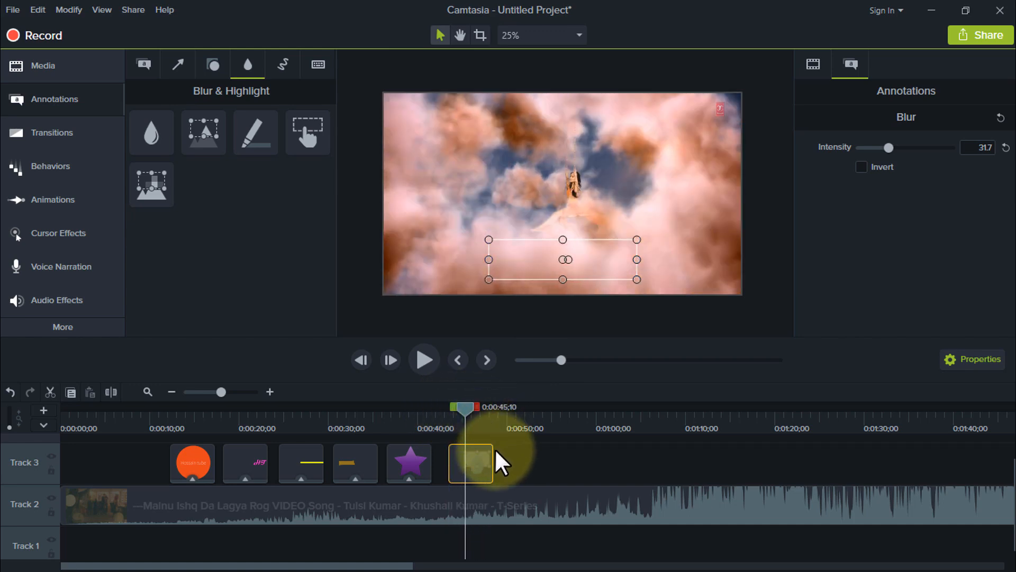
{"action": "left_click_drag", "start_coordinate": [489, 455], "coordinate": [466, 456]}
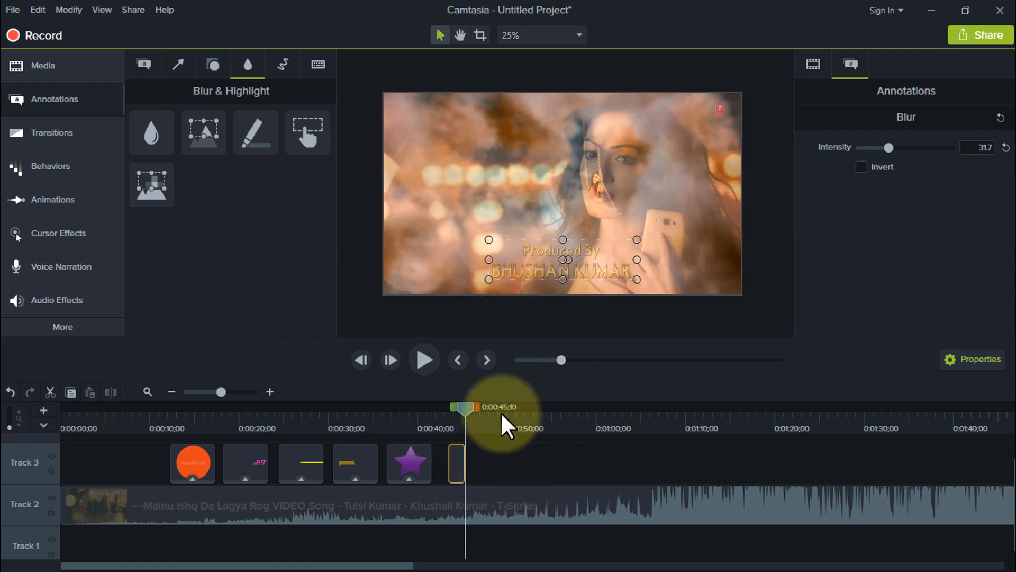
{"action": "left_click_drag", "start_coordinate": [473, 413], "coordinate": [458, 411]}
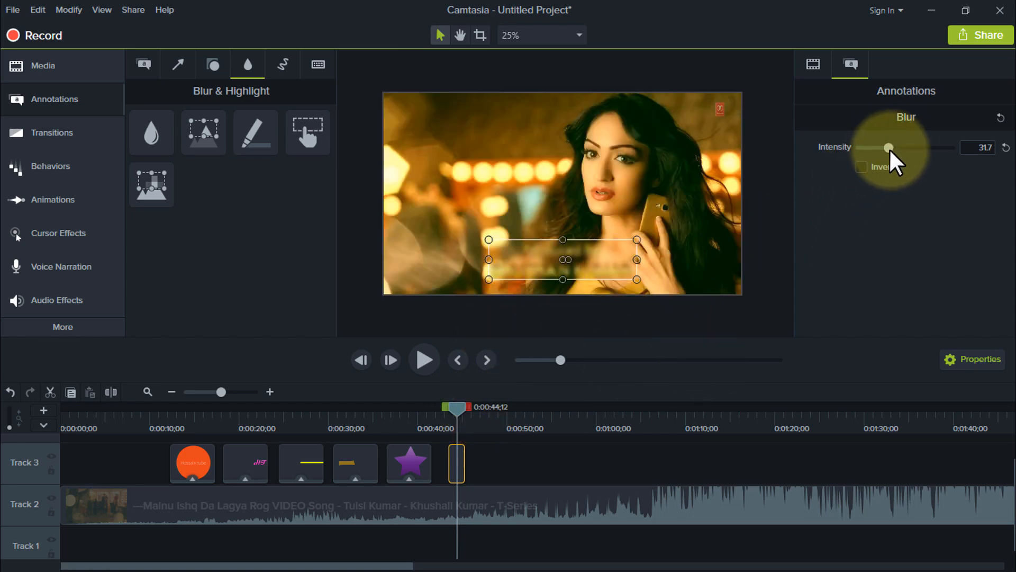
{"action": "left_click_drag", "start_coordinate": [889, 150], "coordinate": [909, 175]}
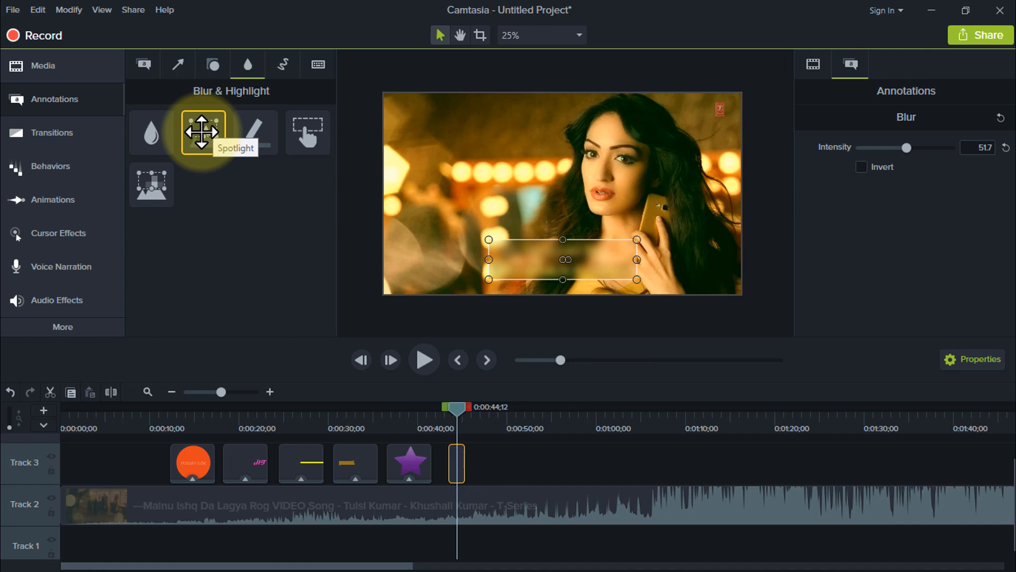
Add a Spotlight annotation to Track 3 around 0:00:53;18 and fit it over the woman's head and hands in the frame's upper-right corner.
{"action": "mouse_move", "coordinate": [202, 132]}
{"action": "left_mouse_down"}
{"action": "mouse_move", "coordinate": [532, 469]}
{"action": "mouse_move", "coordinate": [479, 490]}
{"action": "mouse_move", "coordinate": [481, 473]}
{"action": "left_mouse_up"}
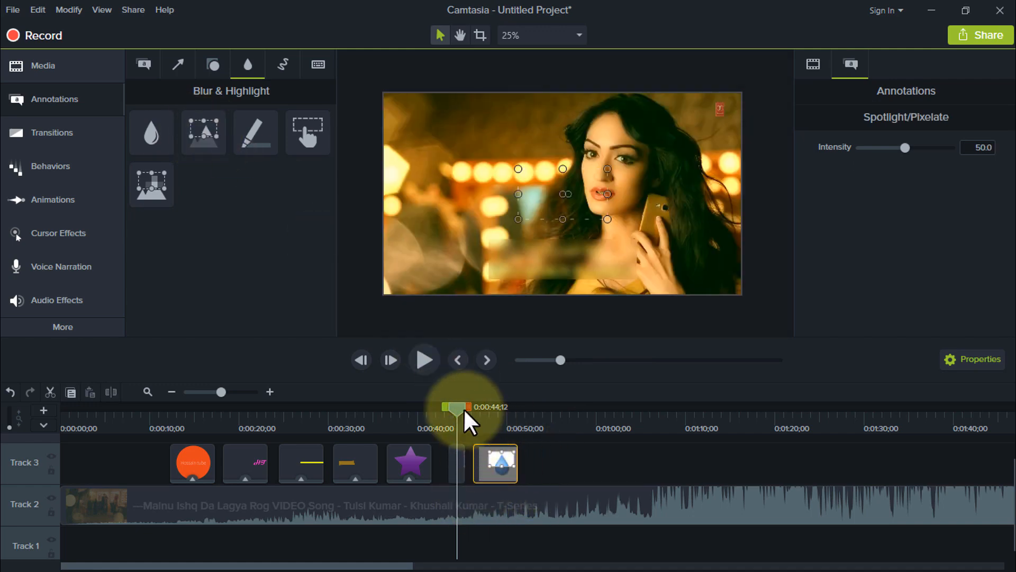
{"action": "left_click_drag", "start_coordinate": [464, 411], "coordinate": [501, 415]}
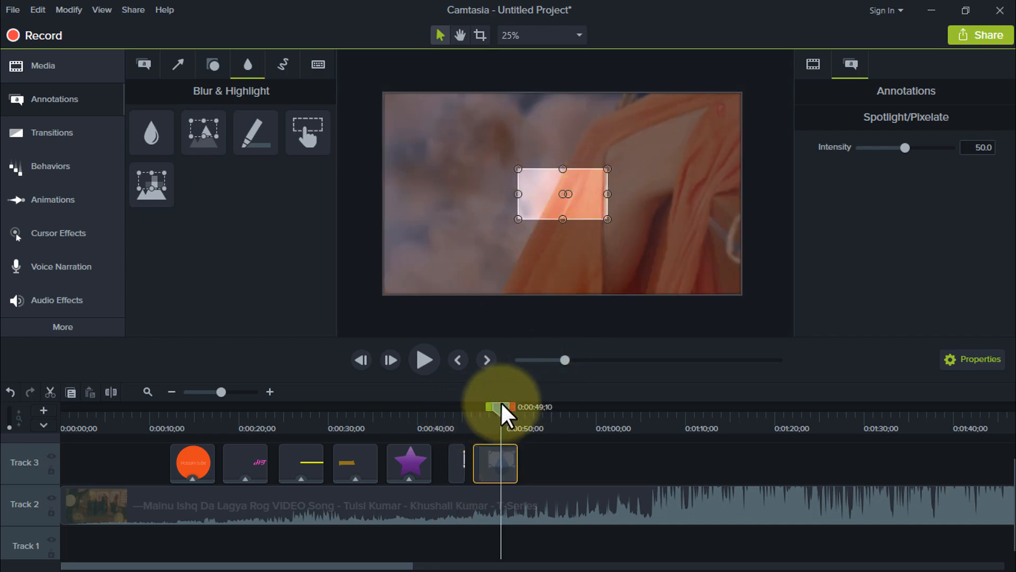
{"action": "left_click_drag", "start_coordinate": [501, 413], "coordinate": [539, 398]}
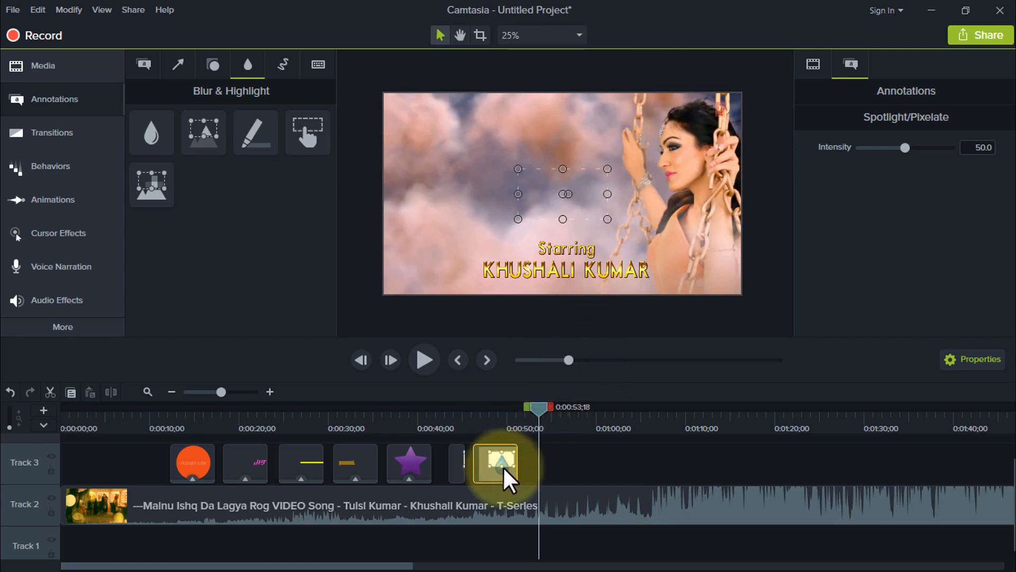
{"action": "left_click_drag", "start_coordinate": [503, 466], "coordinate": [556, 462]}
{"action": "mouse_move", "coordinate": [581, 179]}
{"action": "left_mouse_down"}
{"action": "mouse_move", "coordinate": [709, 120]}
{"action": "mouse_move", "coordinate": [704, 104]}
{"action": "mouse_move", "coordinate": [687, 100]}
{"action": "left_mouse_up"}
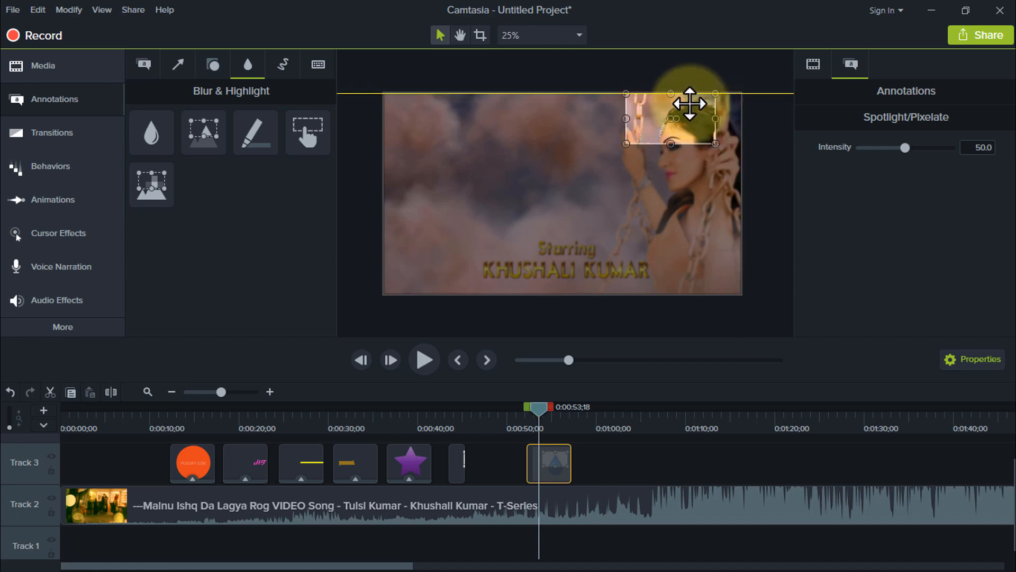
{"action": "left_click_drag", "start_coordinate": [709, 138], "coordinate": [740, 215]}
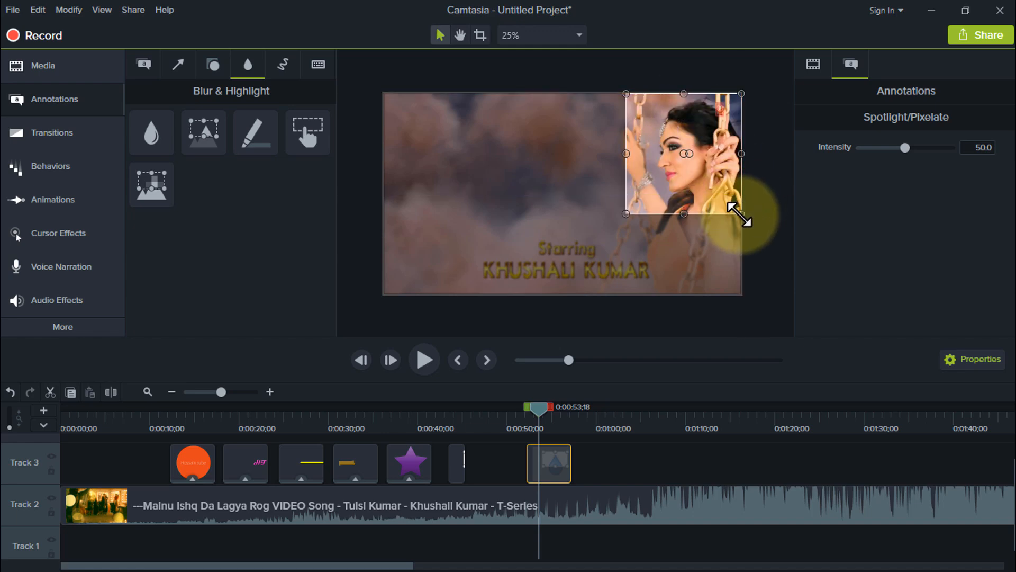
Set the spotlight's intensity to 83.3 and play the spotlight section back from 0:00:51;12.
{"action": "left_click_drag", "start_coordinate": [536, 407], "coordinate": [532, 406]}
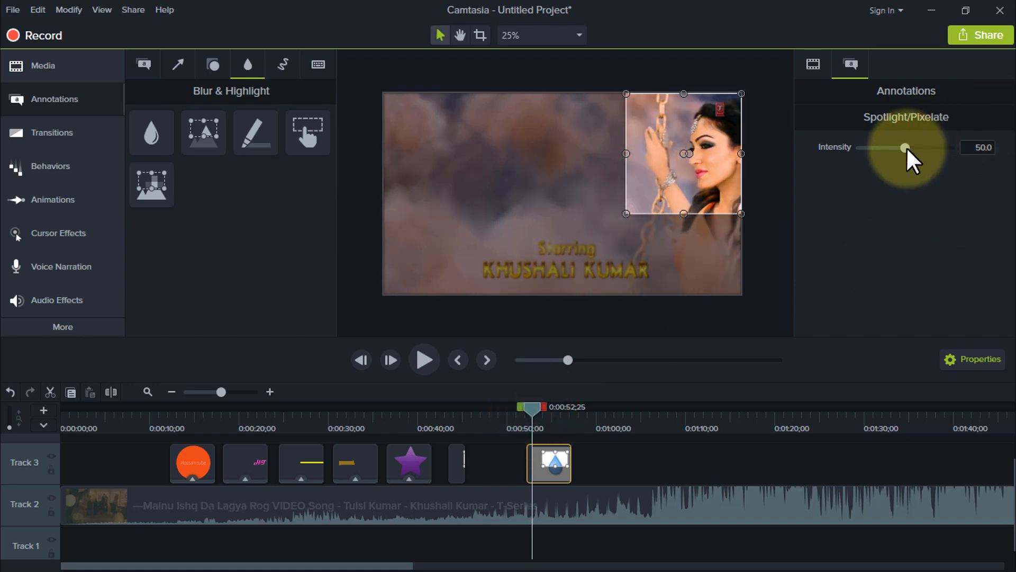
{"action": "left_click_drag", "start_coordinate": [906, 147], "coordinate": [936, 146]}
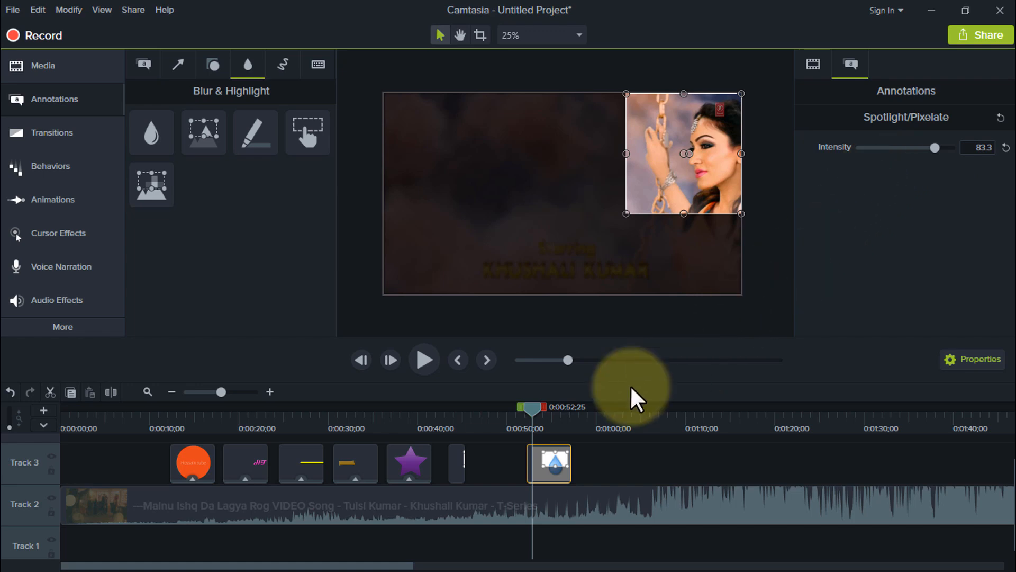
{"action": "left_click_drag", "start_coordinate": [523, 408], "coordinate": [519, 408]}
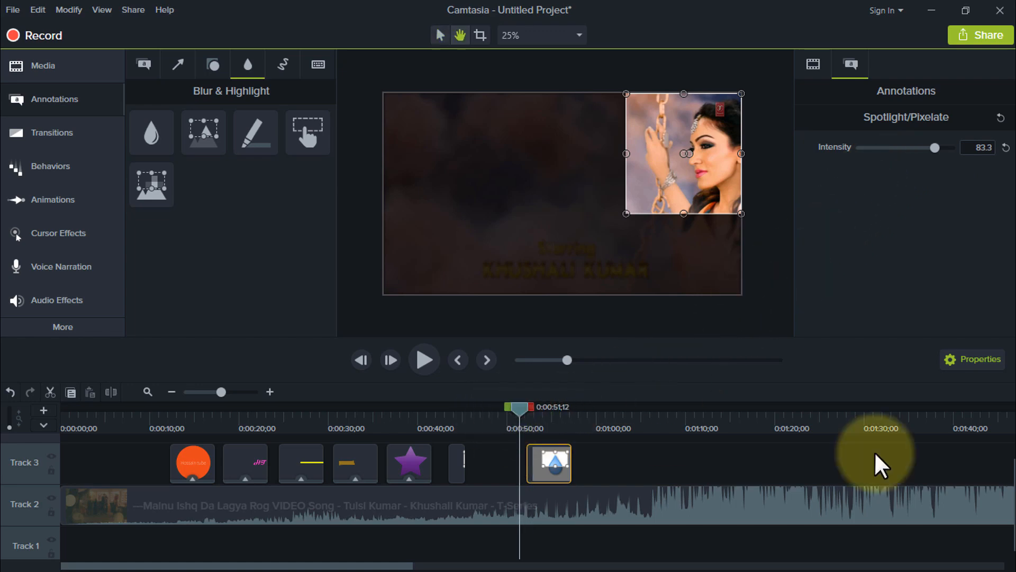
{"action": "key", "text": "space"}
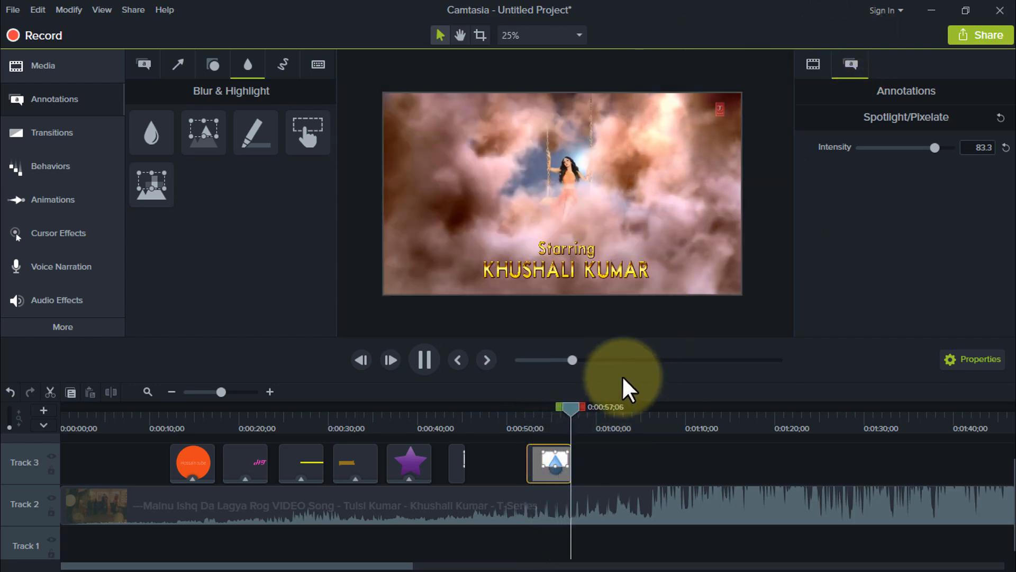
{"action": "key", "text": "space"}
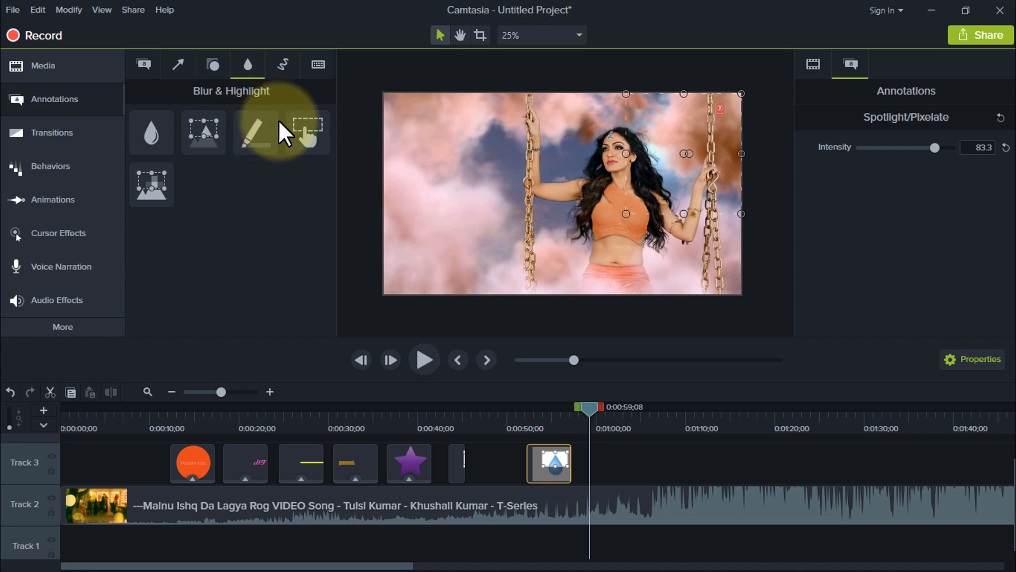
Add a Highlight annotation to Track 3 at 0:00:59;08 and fit it over the woman's head.
{"action": "mouse_move", "coordinate": [252, 130]}
{"action": "left_mouse_down"}
{"action": "mouse_move", "coordinate": [339, 195]}
{"action": "mouse_move", "coordinate": [600, 466]}
{"action": "left_mouse_up"}
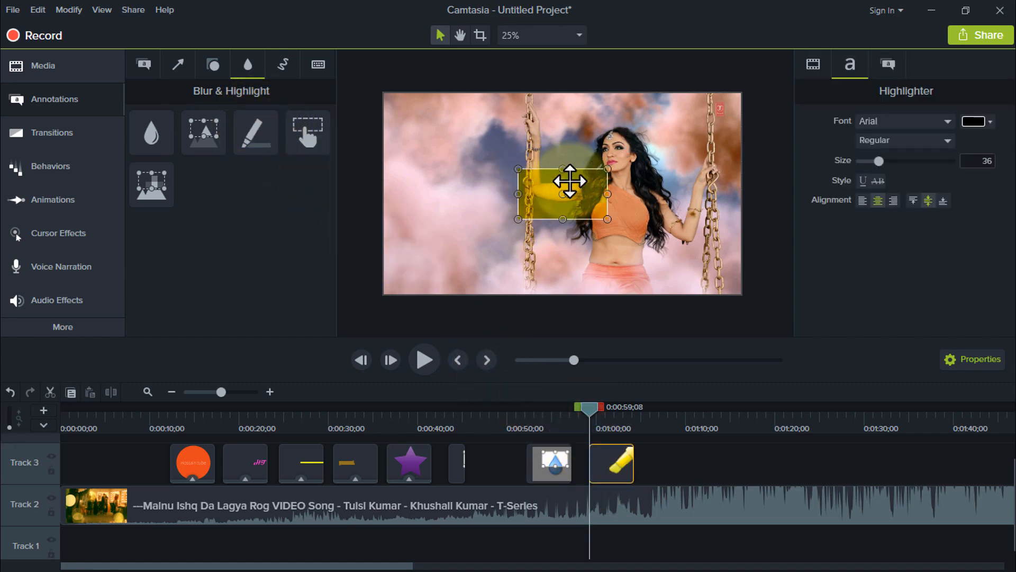
{"action": "mouse_move", "coordinate": [564, 183]}
{"action": "left_mouse_down"}
{"action": "mouse_move", "coordinate": [585, 176]}
{"action": "mouse_move", "coordinate": [608, 106]}
{"action": "mouse_move", "coordinate": [642, 201]}
{"action": "mouse_move", "coordinate": [640, 233]}
{"action": "mouse_move", "coordinate": [604, 143]}
{"action": "mouse_move", "coordinate": [640, 130]}
{"action": "mouse_move", "coordinate": [635, 156]}
{"action": "mouse_move", "coordinate": [614, 175]}
{"action": "mouse_move", "coordinate": [622, 193]}
{"action": "mouse_move", "coordinate": [616, 108]}
{"action": "mouse_move", "coordinate": [621, 203]}
{"action": "left_mouse_up"}
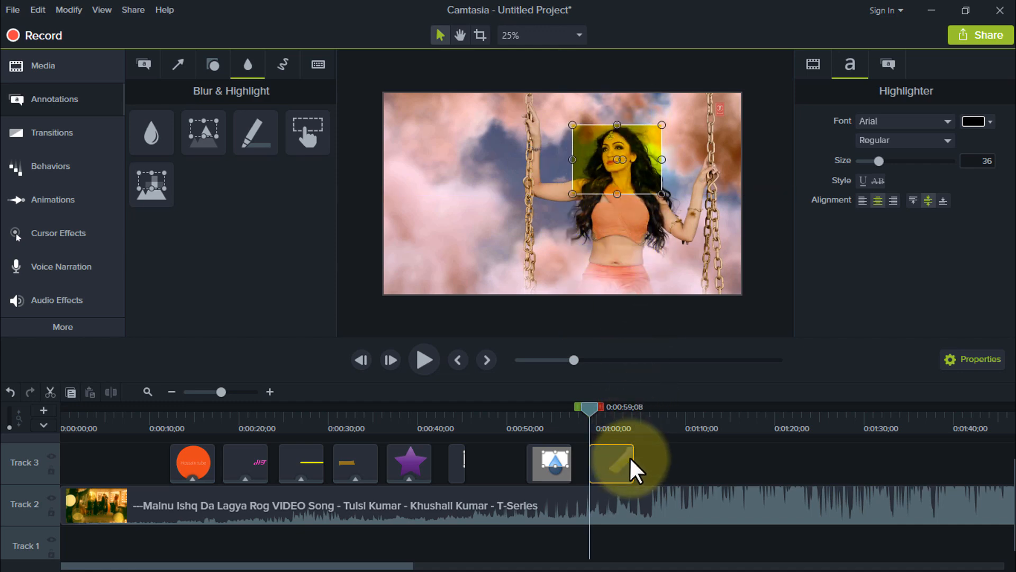
Move the highlight clip directly against the spotlight clip and trim it to end at 0:01:00;00, first trying a longer duration.
{"action": "left_click_drag", "start_coordinate": [633, 458], "coordinate": [741, 459]}
{"action": "left_click_drag", "start_coordinate": [592, 408], "coordinate": [652, 415]}
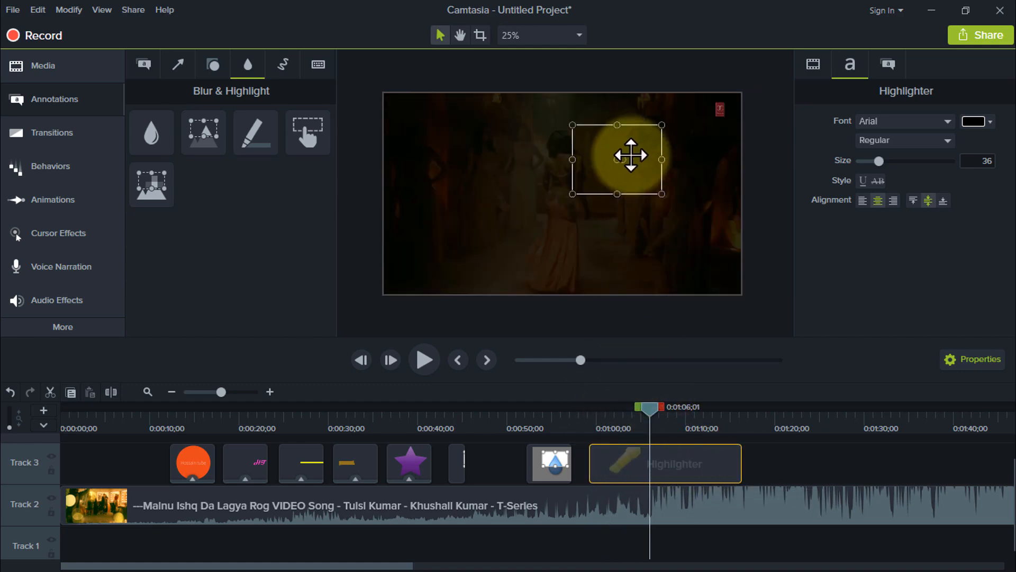
{"action": "left_click_drag", "start_coordinate": [640, 414], "coordinate": [596, 421]}
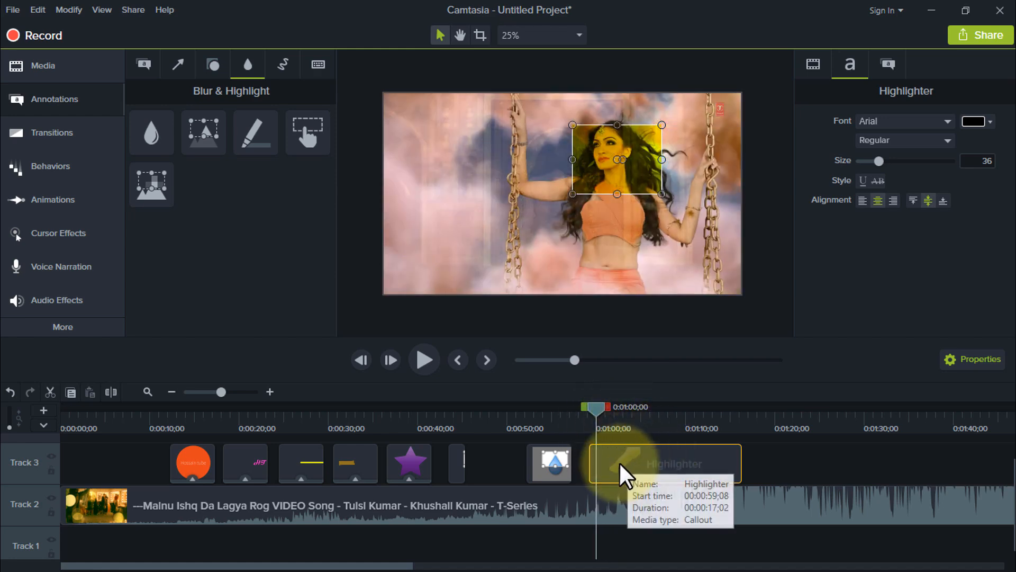
{"action": "left_click_drag", "start_coordinate": [628, 463], "coordinate": [610, 463]}
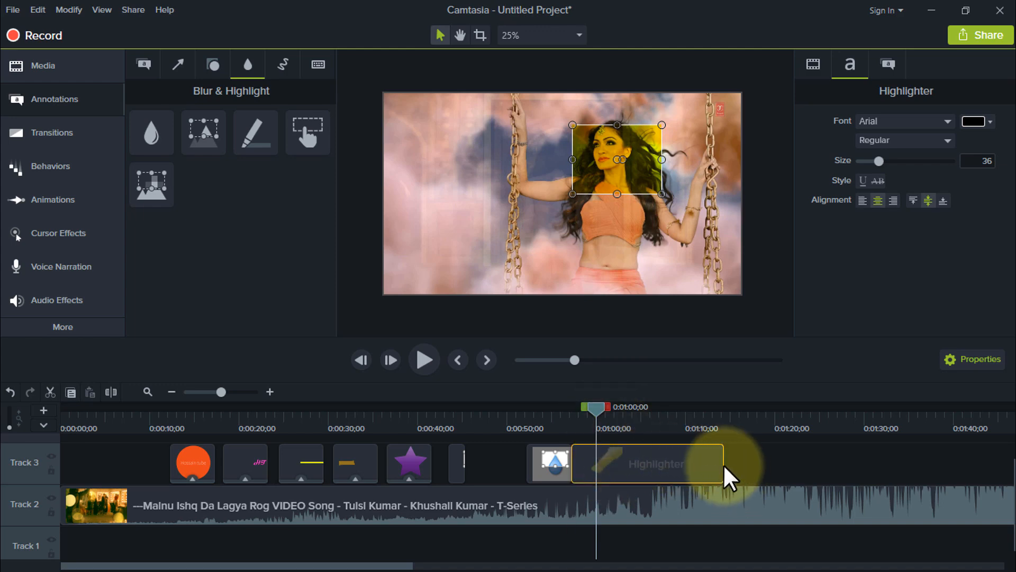
{"action": "left_click_drag", "start_coordinate": [729, 472], "coordinate": [597, 469]}
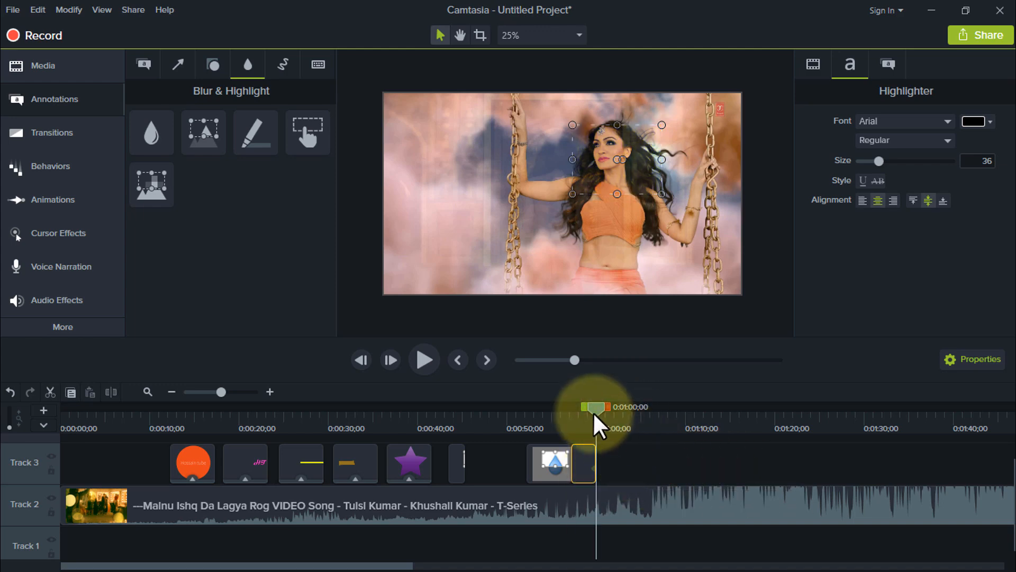
Play back the highlight section from 0:00:57;05, then return to 0:00:59;05.
{"action": "left_click_drag", "start_coordinate": [596, 408], "coordinate": [576, 411]}
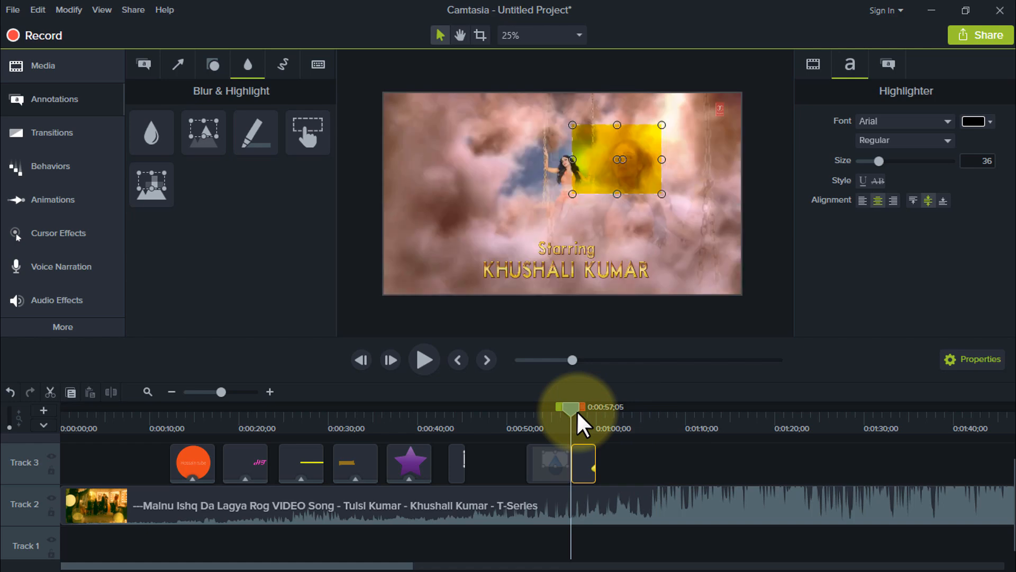
{"action": "left_click", "coordinate": [426, 365]}
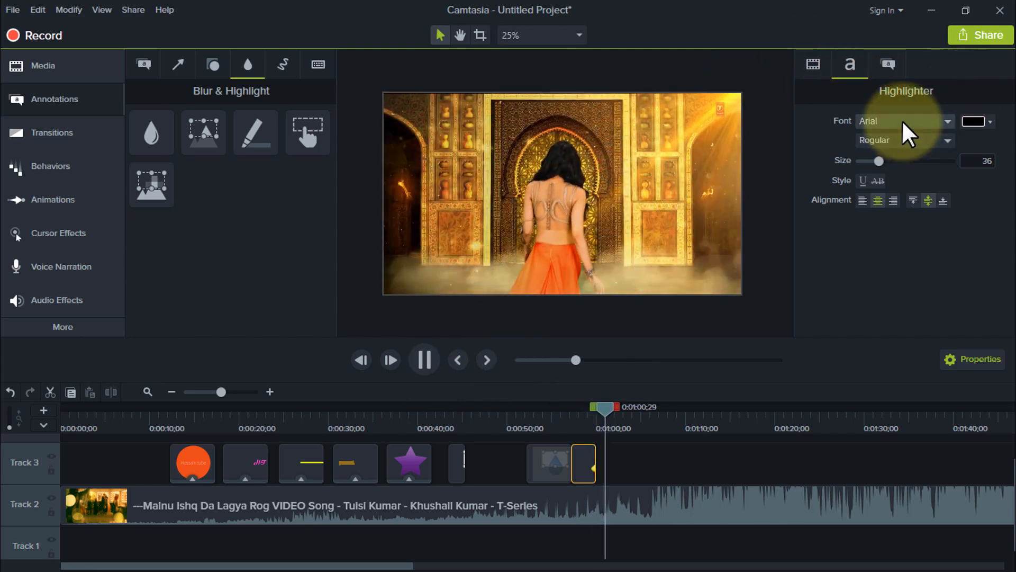
{"action": "left_click", "coordinate": [902, 119]}
{"action": "left_click", "coordinate": [897, 121]}
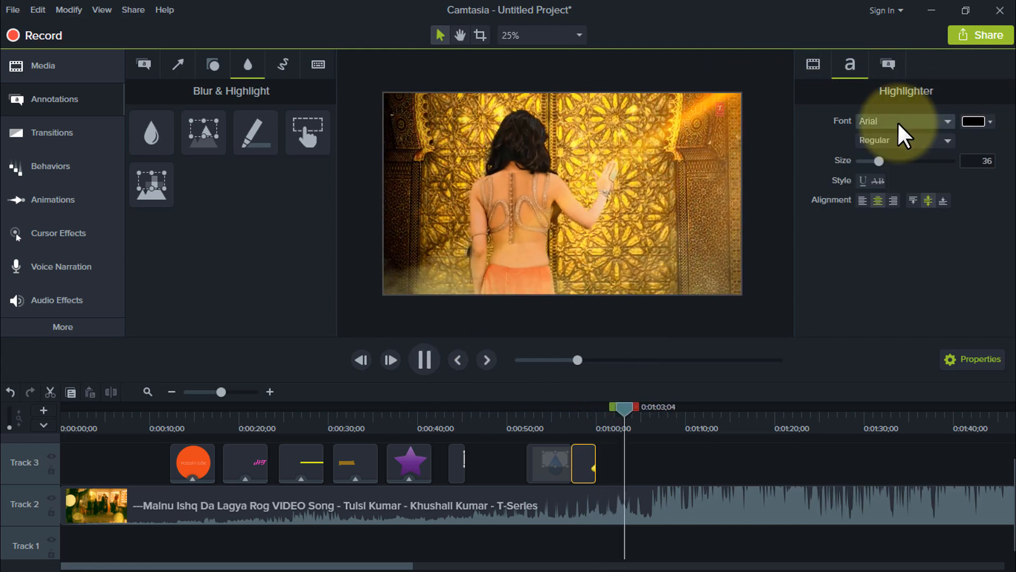
{"action": "left_click_drag", "start_coordinate": [619, 408], "coordinate": [583, 415]}
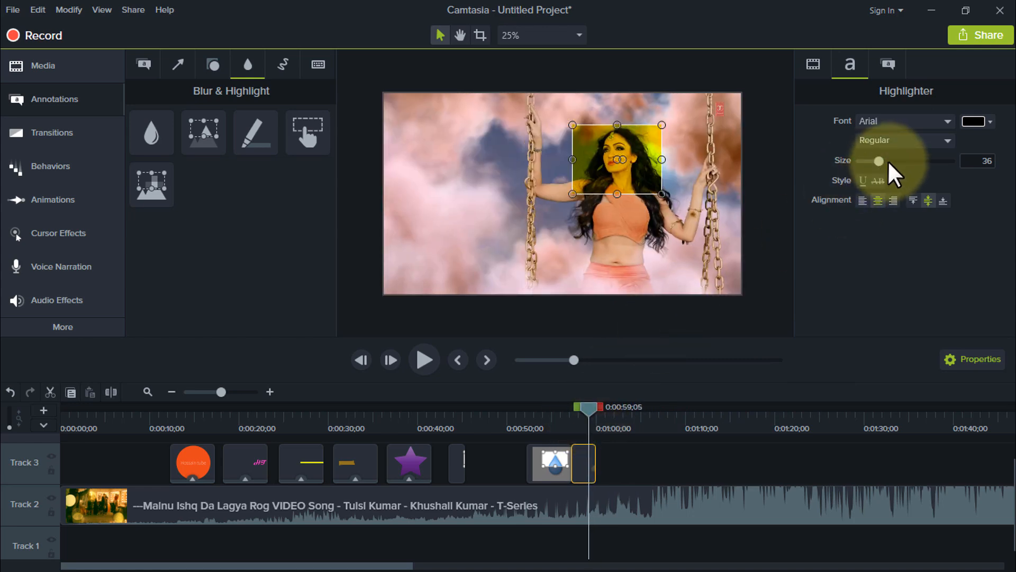
Set the highlighter's text size to 65 and change its fill color to pink.
{"action": "left_click_drag", "start_coordinate": [878, 161], "coordinate": [904, 159]}
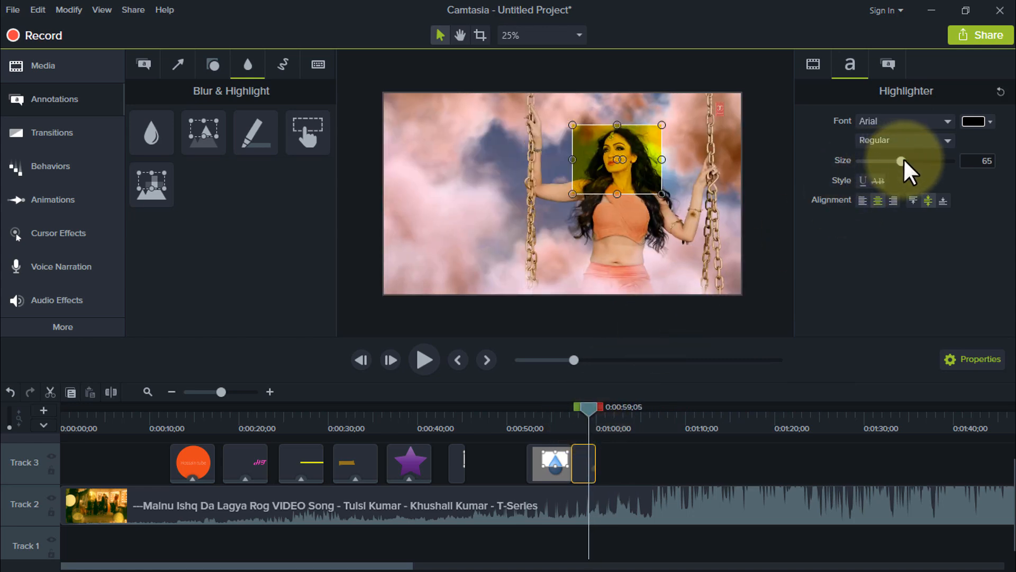
{"action": "left_click", "coordinate": [897, 66]}
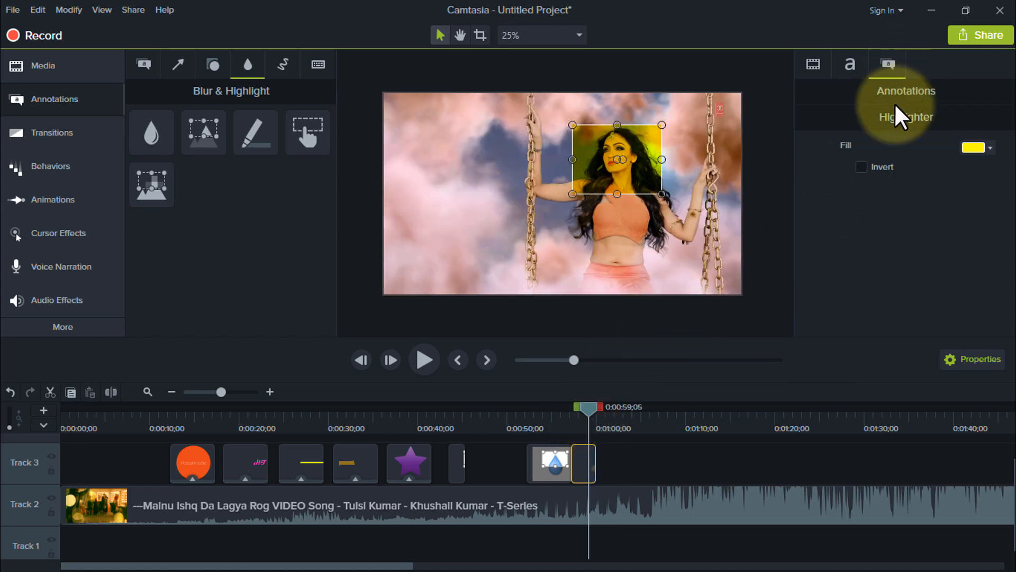
{"action": "left_click", "coordinate": [982, 144]}
{"action": "left_click", "coordinate": [883, 67]}
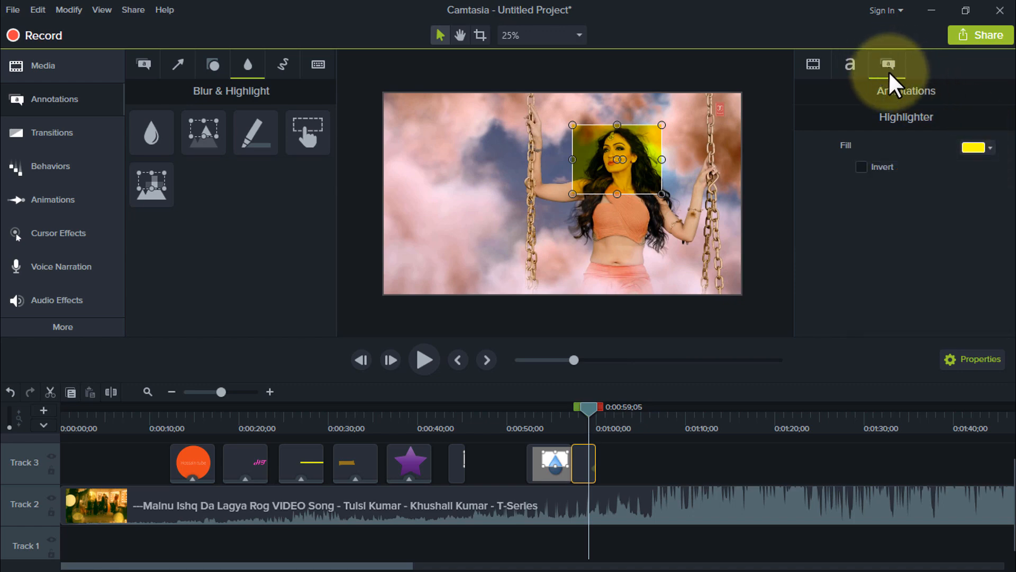
{"action": "left_click", "coordinate": [983, 147]}
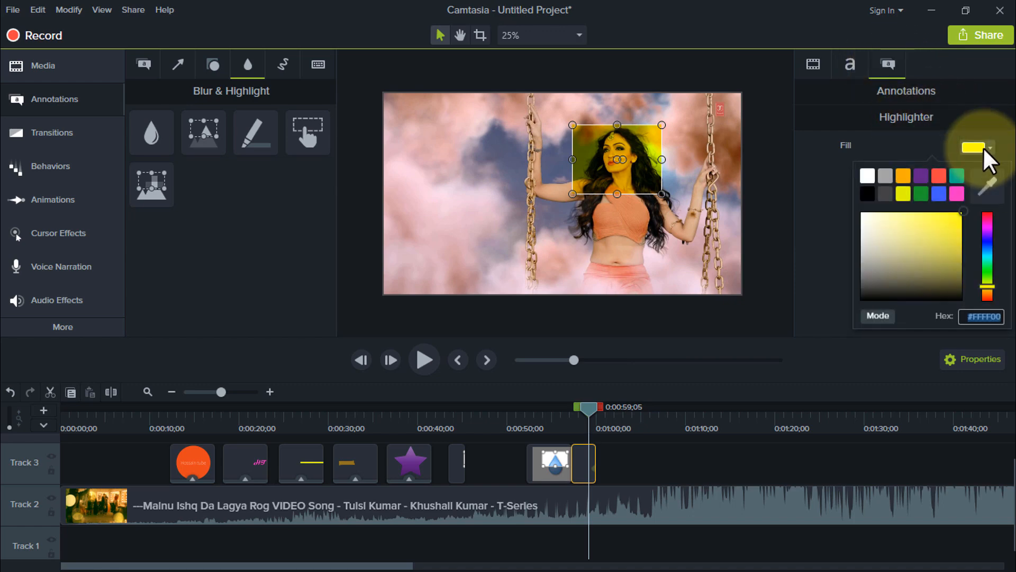
{"action": "left_click", "coordinate": [957, 191]}
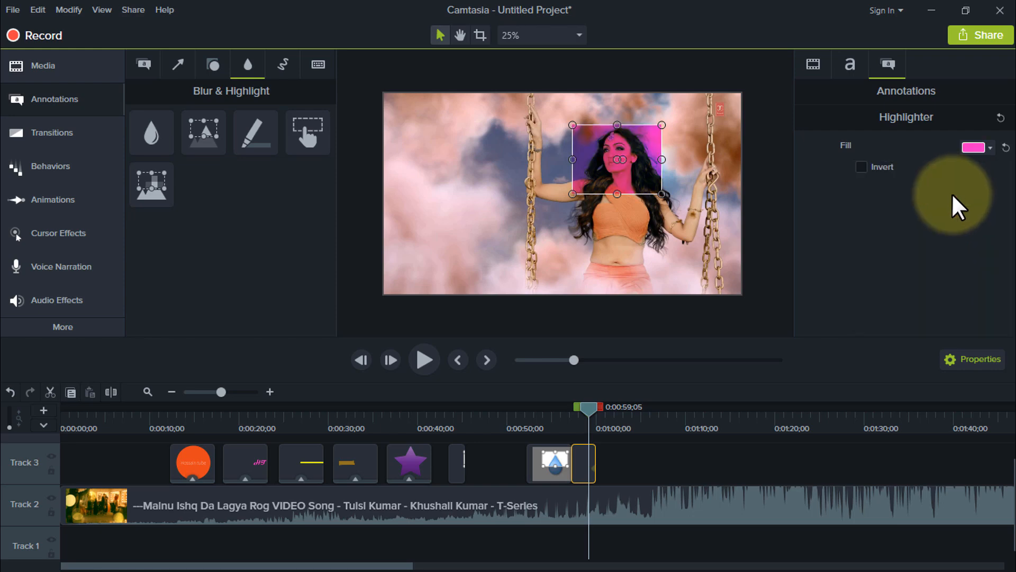
Invert the highlight, reset its pink fill and sample the interface's dark #1F242A as the new fill color.
{"action": "left_click", "coordinate": [861, 167]}
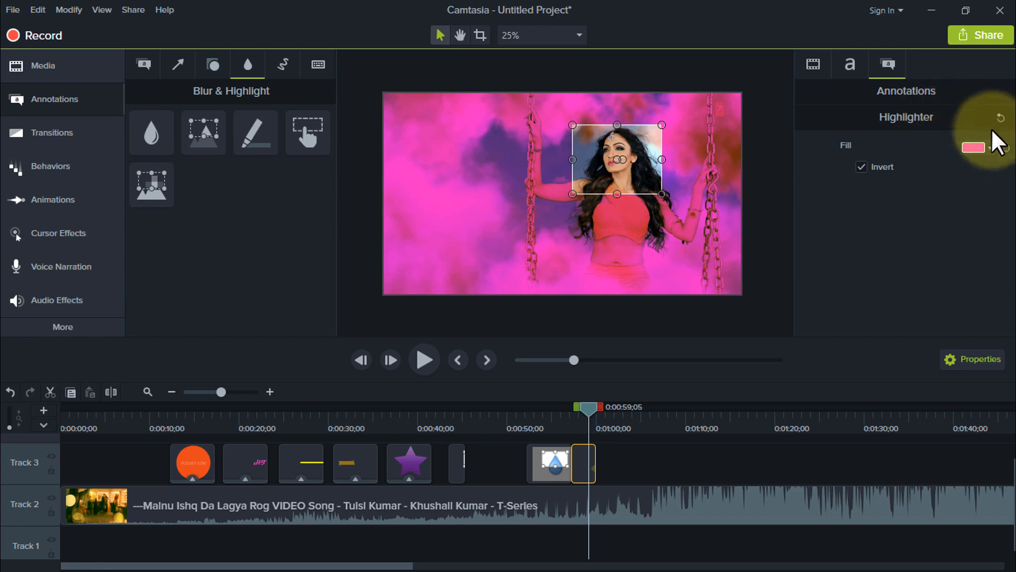
{"action": "left_click", "coordinate": [1005, 147]}
{"action": "left_click", "coordinate": [974, 150]}
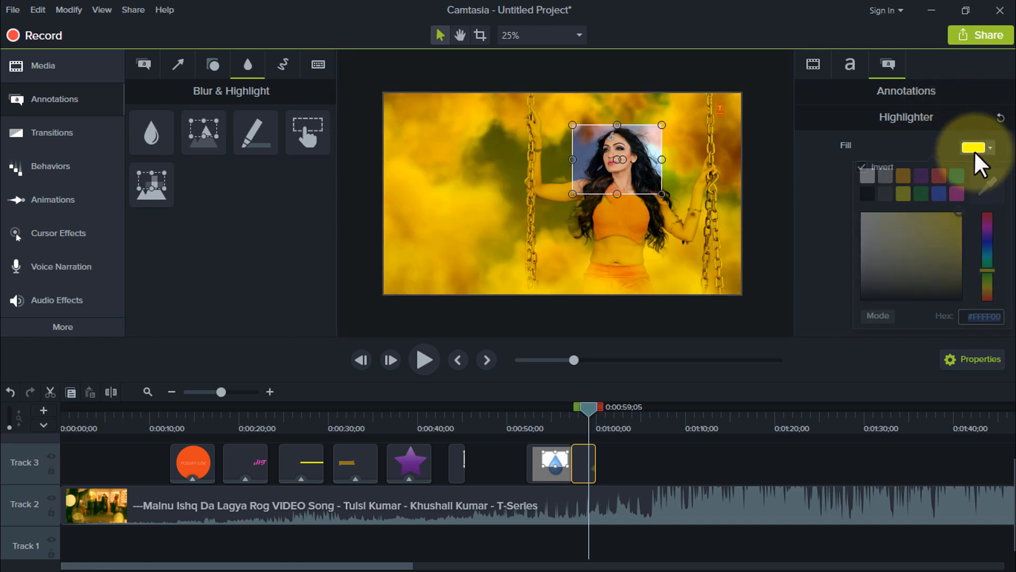
{"action": "left_click", "coordinate": [987, 185]}
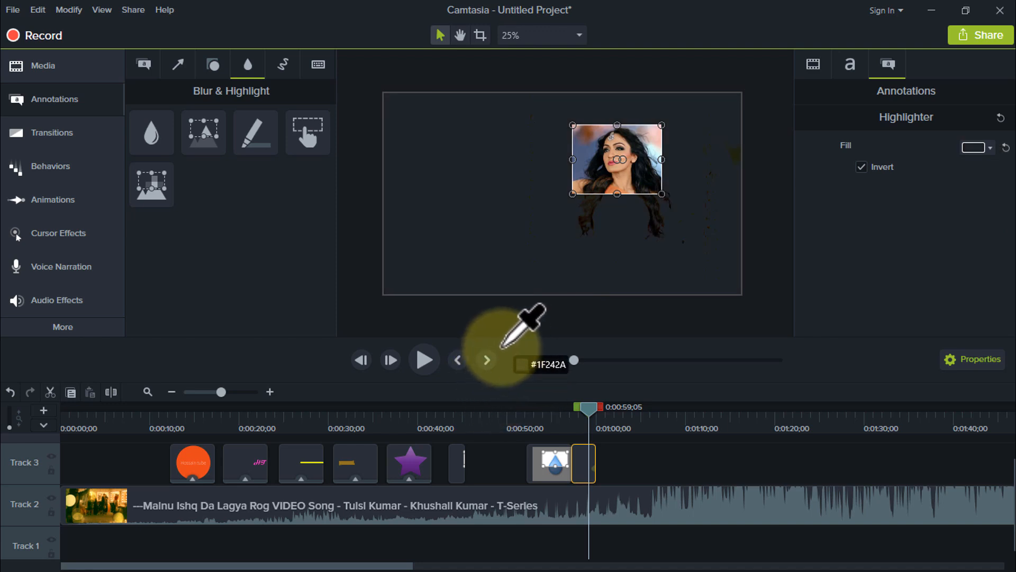
{"action": "left_click", "coordinate": [291, 263]}
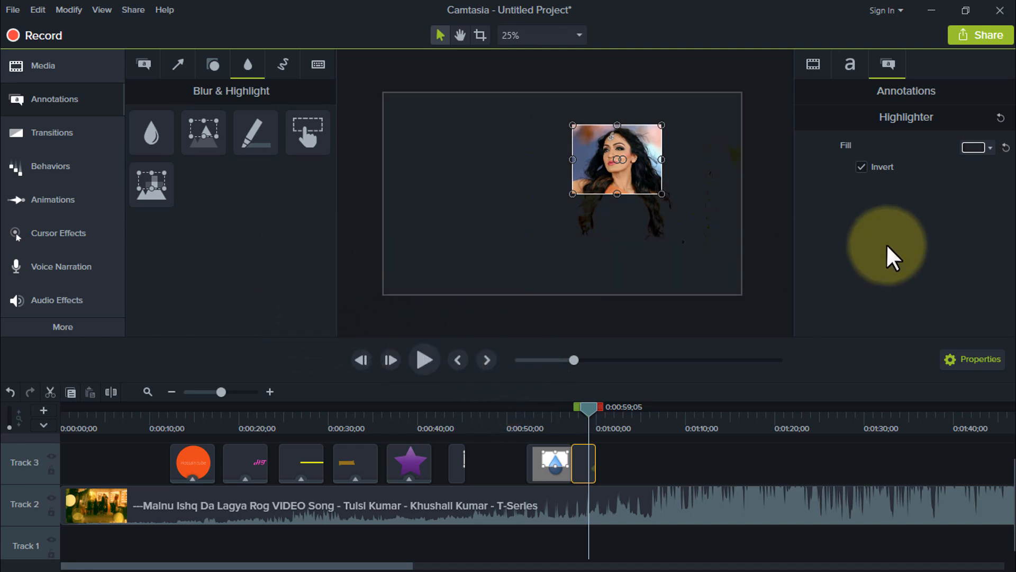
{"action": "left_click", "coordinate": [985, 142]}
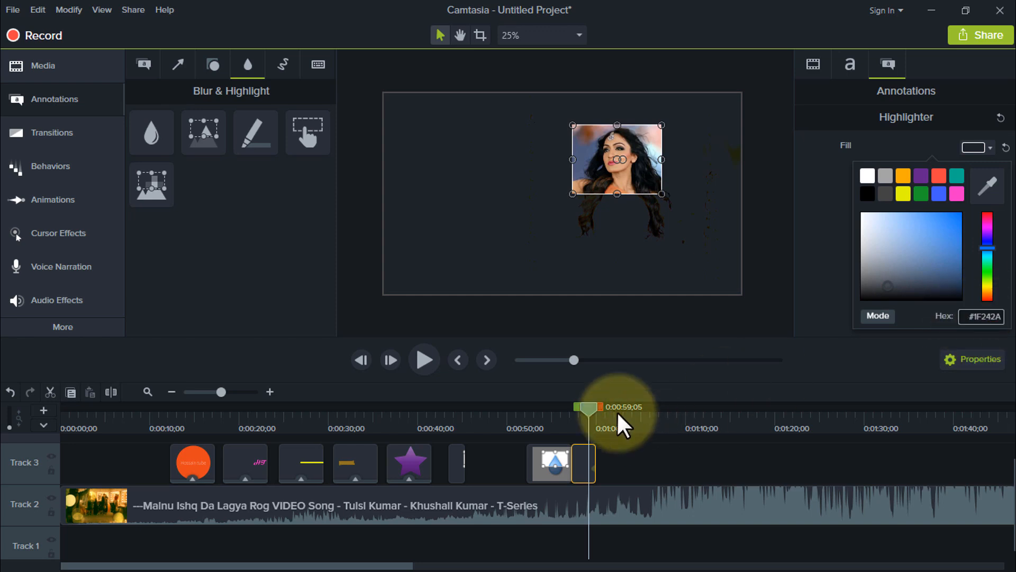
Add an Interactive Hotspot annotation after the highlight clip on Track 3 and a Pixelate annotation right behind it.
{"action": "left_click_drag", "start_coordinate": [590, 407], "coordinate": [558, 416]}
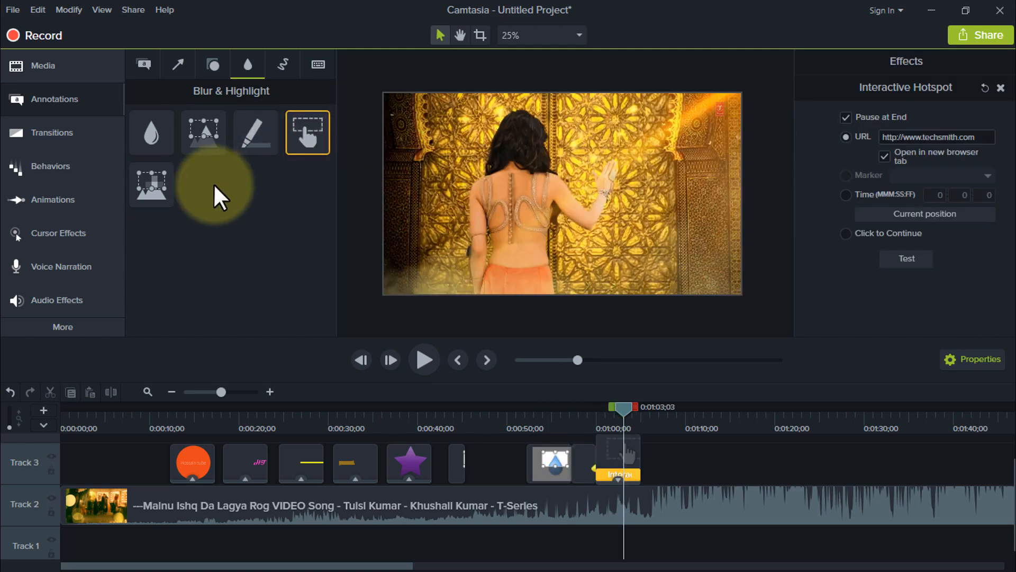
{"action": "left_click_drag", "start_coordinate": [157, 183], "coordinate": [650, 459]}
{"action": "left_click_drag", "start_coordinate": [631, 411], "coordinate": [659, 416]}
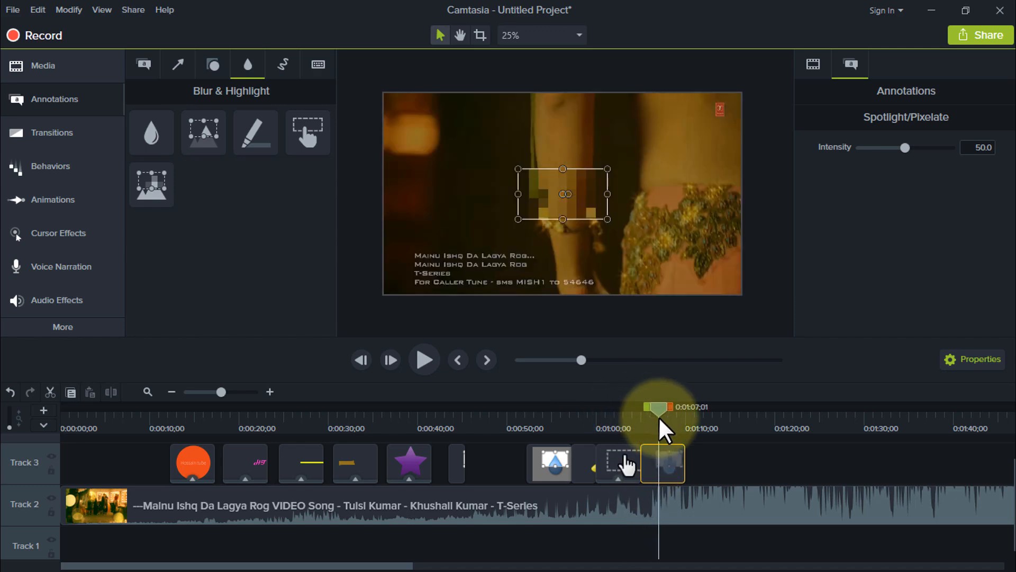
Enlarge the pixelated area to cover the upper middle of the frame and set its intensity to 42.5.
{"action": "left_click_drag", "start_coordinate": [589, 197], "coordinate": [583, 259]}
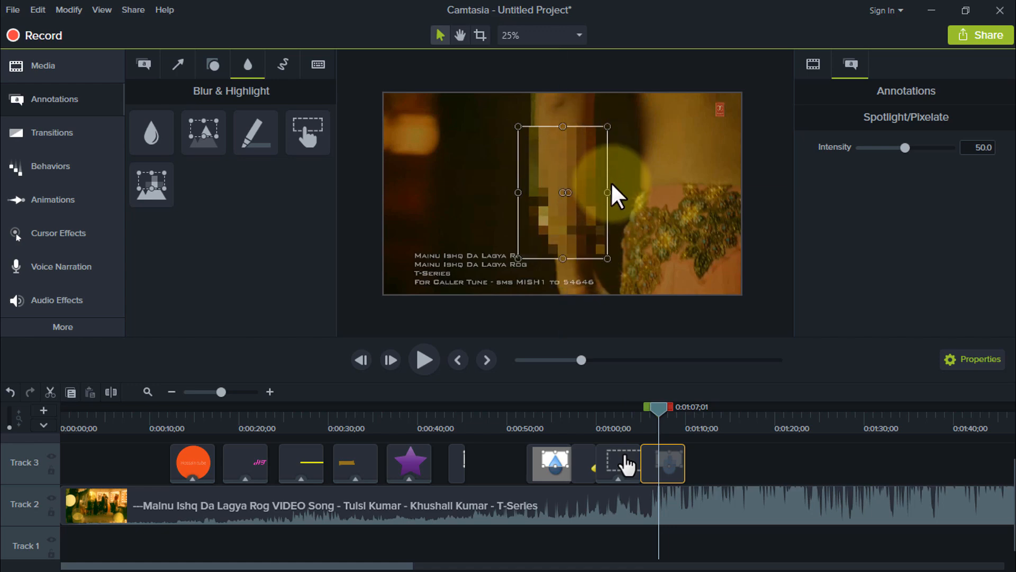
{"action": "left_click_drag", "start_coordinate": [607, 192], "coordinate": [644, 150]}
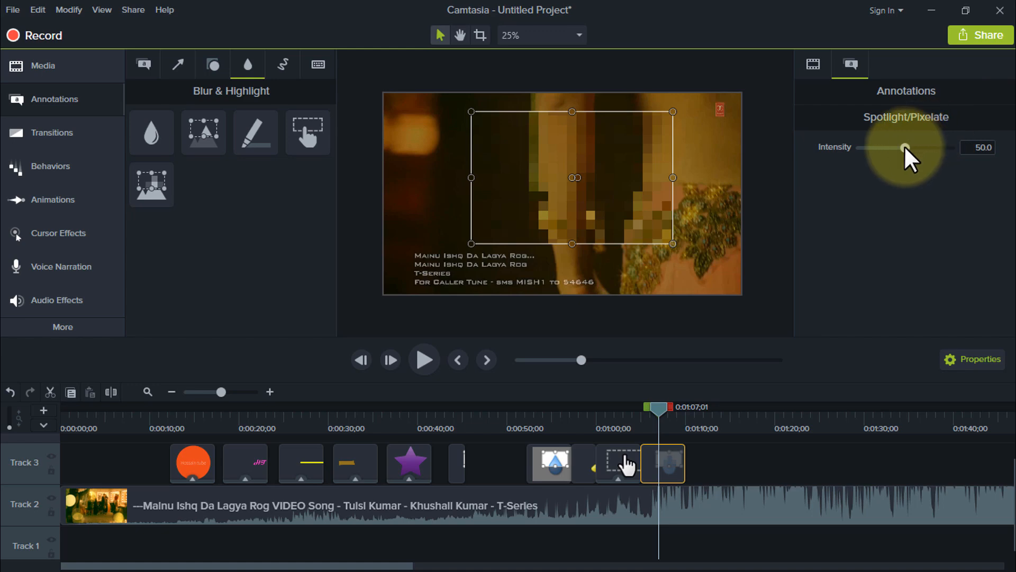
{"action": "left_click_drag", "start_coordinate": [905, 148], "coordinate": [897, 190]}
Extend the Pixelate clip to end at about 0:01:17 and check the effect at 0:01:09;29.
{"action": "mouse_move", "coordinate": [654, 408]}
{"action": "left_mouse_down"}
{"action": "mouse_move", "coordinate": [682, 416]}
{"action": "mouse_move", "coordinate": [673, 411]}
{"action": "left_mouse_up"}
{"action": "left_click_drag", "start_coordinate": [684, 451], "coordinate": [750, 460]}
{"action": "mouse_move", "coordinate": [683, 414]}
{"action": "left_mouse_down"}
{"action": "mouse_move", "coordinate": [709, 418]}
{"action": "mouse_move", "coordinate": [685, 408]}
{"action": "left_mouse_up"}
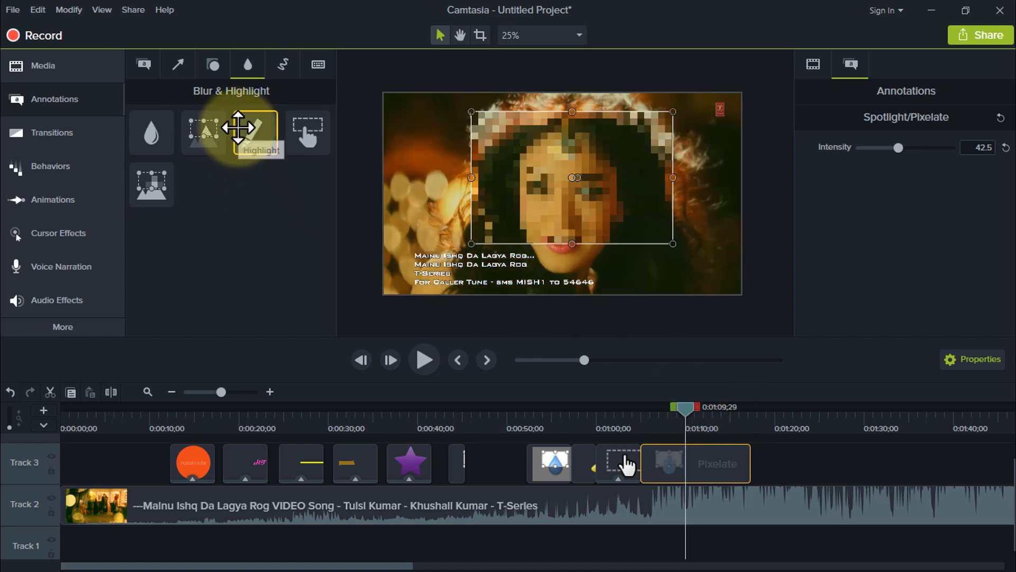
Add a red Sketch Motion rectangle to Track 3 at 0:01:18;17 and enlarge it around the dancer's upper body.
{"action": "left_click", "coordinate": [283, 64]}
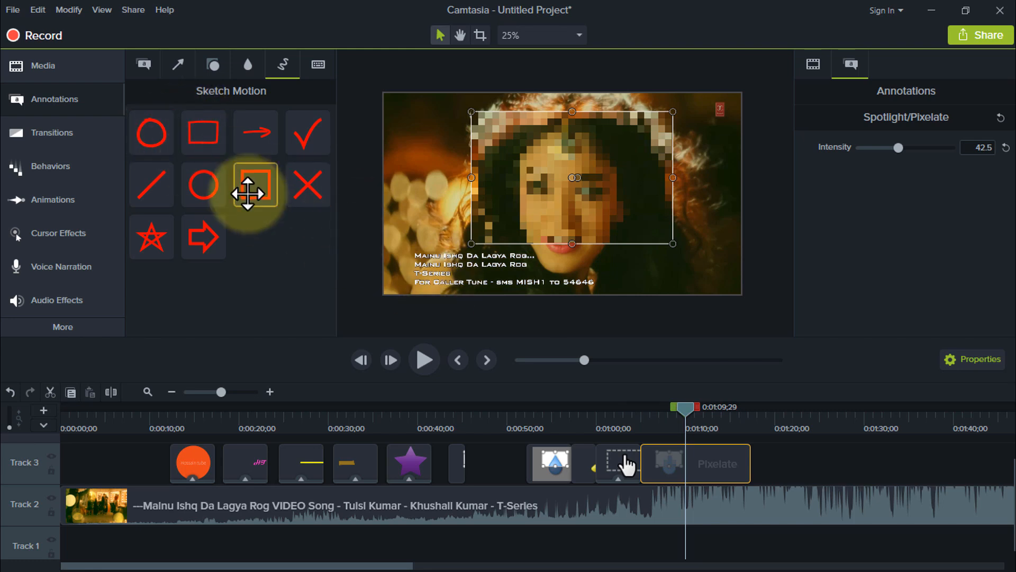
{"action": "left_click", "coordinate": [708, 413]}
{"action": "left_click_drag", "start_coordinate": [706, 408], "coordinate": [761, 414]}
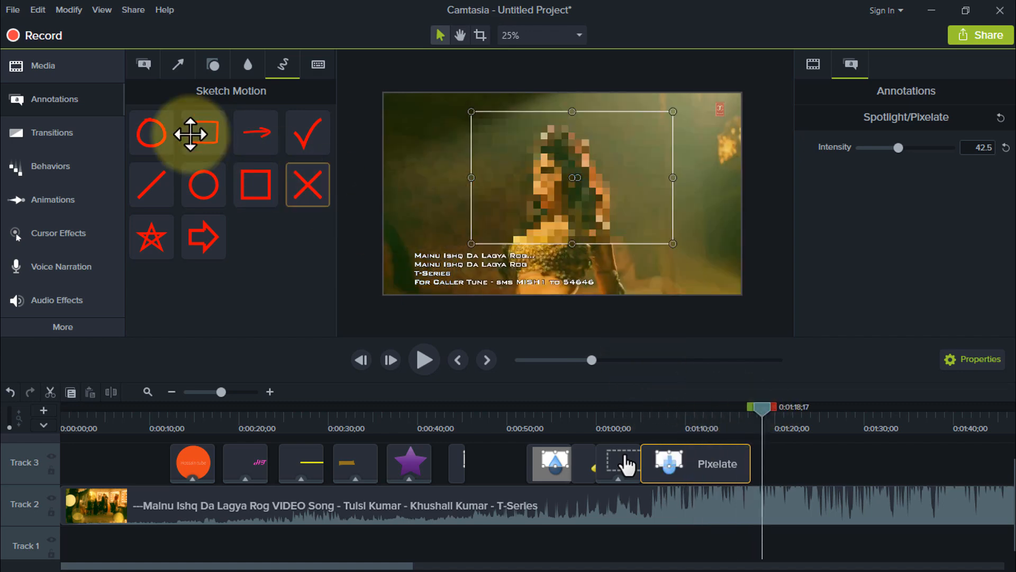
{"action": "mouse_move", "coordinate": [198, 136]}
{"action": "left_mouse_down"}
{"action": "mouse_move", "coordinate": [821, 499]}
{"action": "mouse_move", "coordinate": [764, 472]}
{"action": "left_mouse_up"}
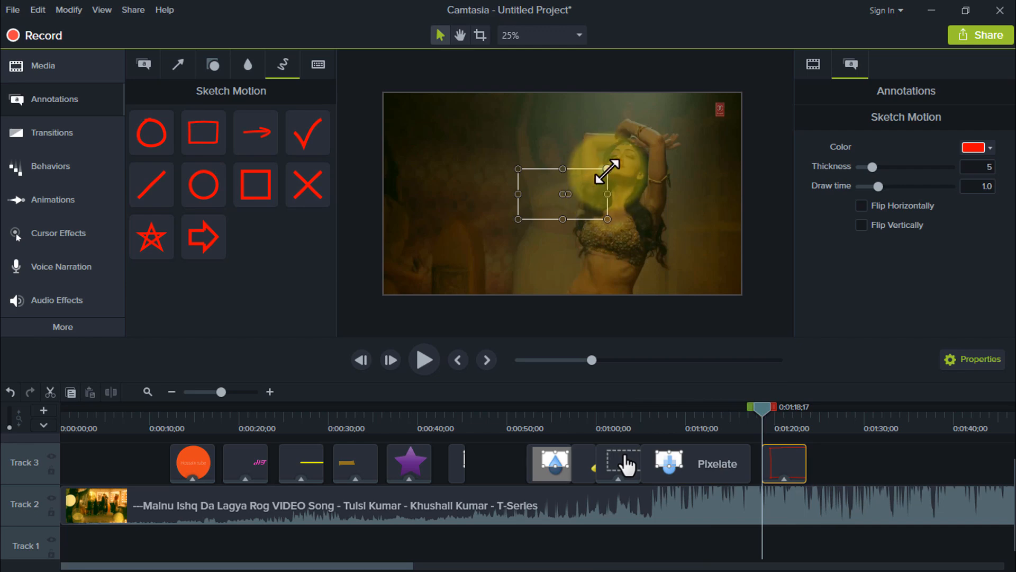
{"action": "left_click_drag", "start_coordinate": [606, 169], "coordinate": [692, 113]}
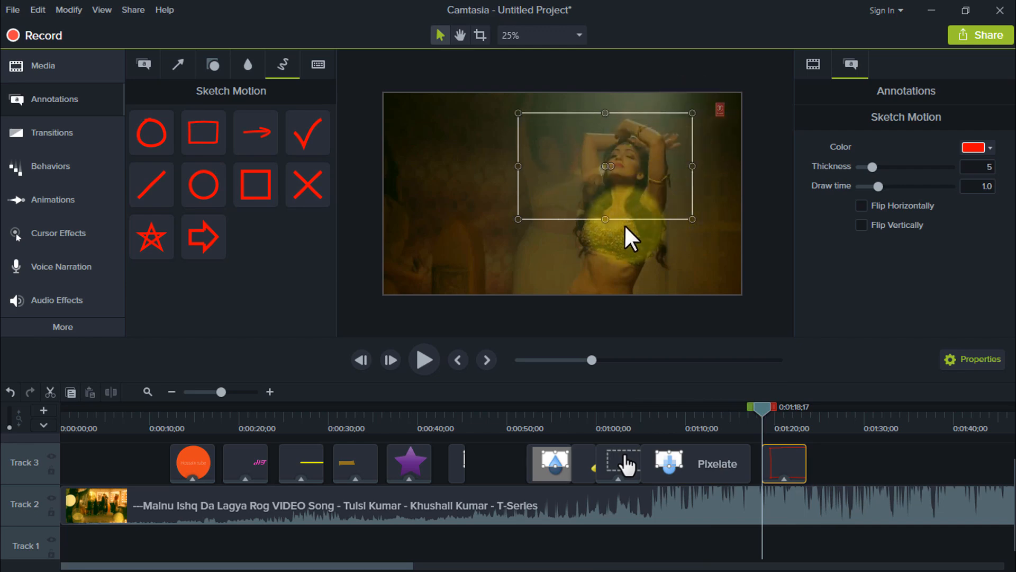
{"action": "left_click_drag", "start_coordinate": [604, 219], "coordinate": [617, 281]}
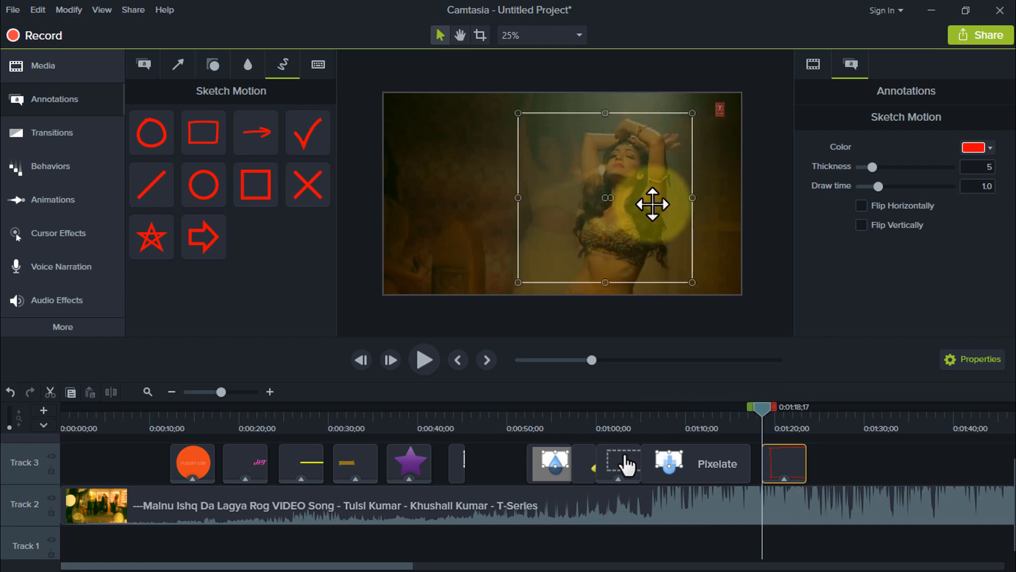
Shift the Sketch Motion rectangle slightly right in the frame and add a Sketch Motion square directly behind its clip on Track 3.
{"action": "left_click_drag", "start_coordinate": [651, 204], "coordinate": [665, 199]}
{"action": "key", "text": "space"}
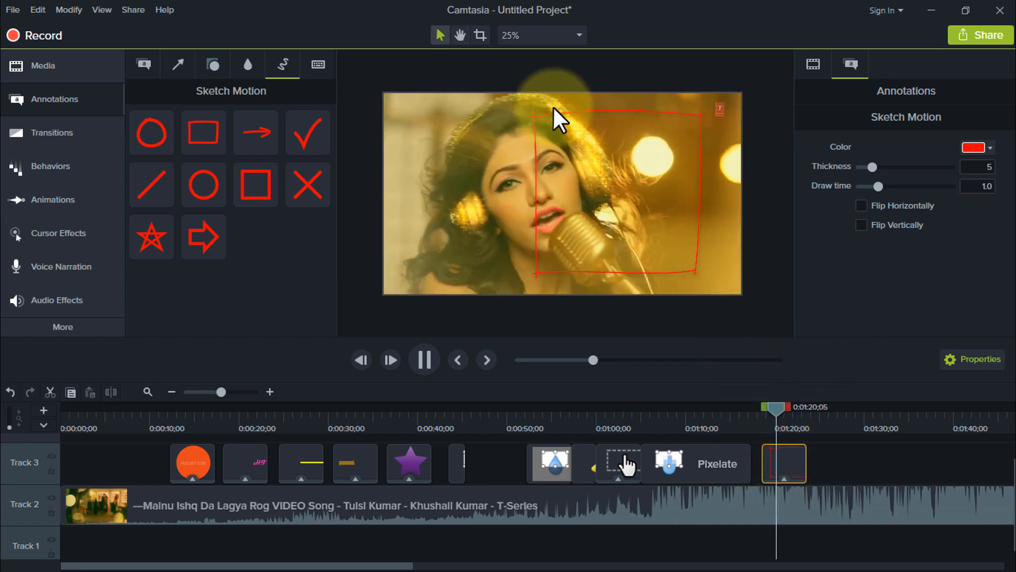
{"action": "mouse_move", "coordinate": [256, 185]}
{"action": "left_mouse_down"}
{"action": "mouse_move", "coordinate": [789, 476]}
{"action": "mouse_move", "coordinate": [839, 466]}
{"action": "mouse_move", "coordinate": [805, 477]}
{"action": "left_mouse_up"}
{"action": "left_click_drag", "start_coordinate": [795, 412], "coordinate": [804, 409]}
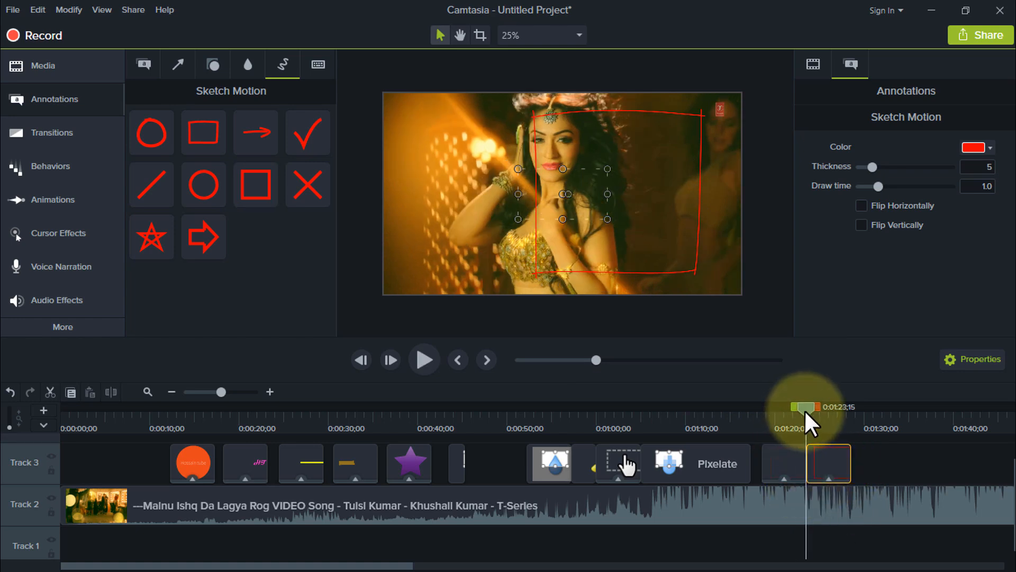
{"action": "key", "text": "space"}
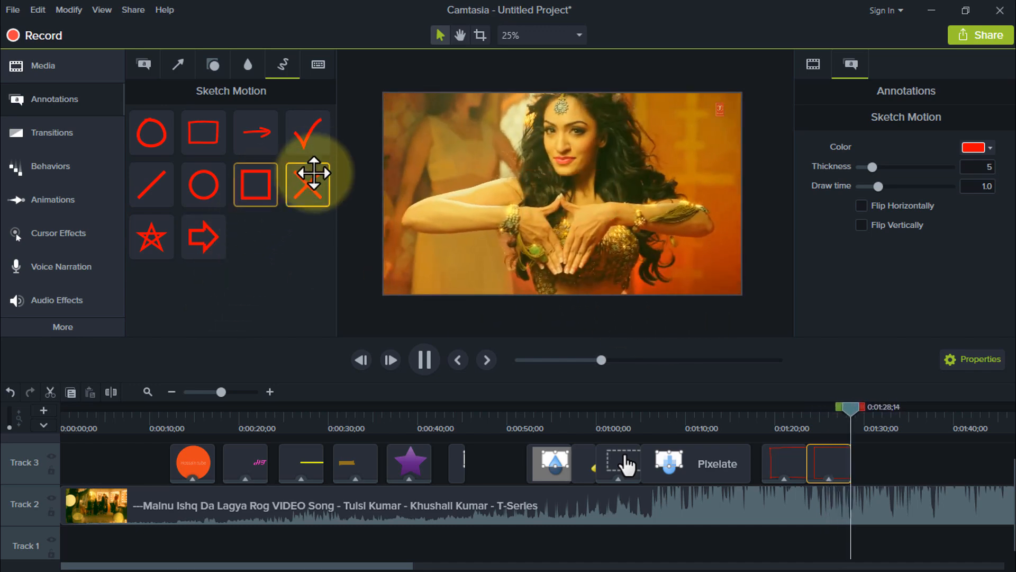
Add a Sketch Motion X right after the square on Track 3, followed directly by a Sketch Motion check mark.
{"action": "mouse_move", "coordinate": [308, 176]}
{"action": "left_mouse_down"}
{"action": "mouse_move", "coordinate": [865, 466]}
{"action": "mouse_move", "coordinate": [849, 472]}
{"action": "left_mouse_up"}
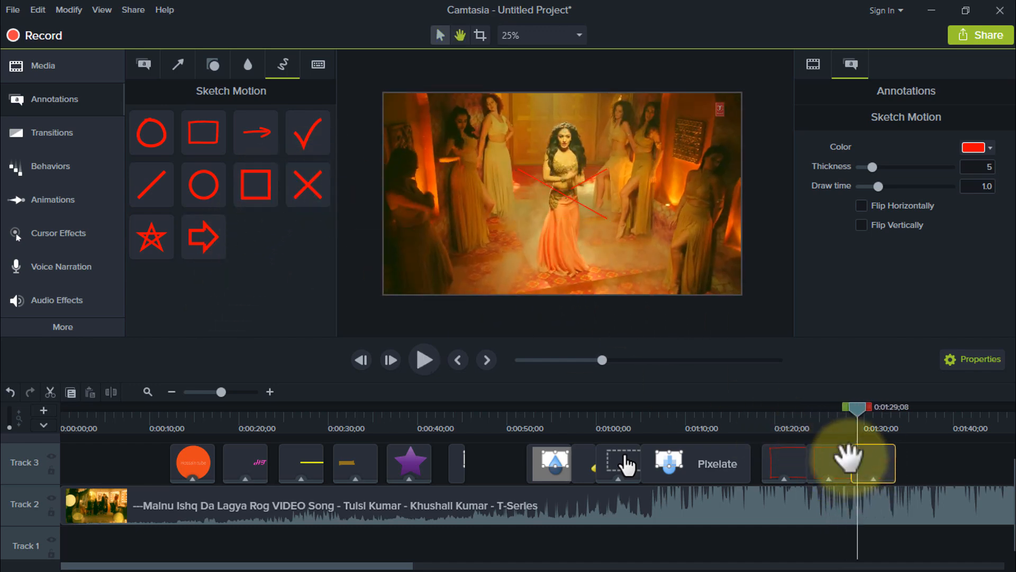
{"action": "key", "text": "space"}
{"action": "mouse_move", "coordinate": [304, 137]}
{"action": "left_mouse_down"}
{"action": "mouse_move", "coordinate": [868, 426]}
{"action": "mouse_move", "coordinate": [901, 462]}
{"action": "left_mouse_up"}
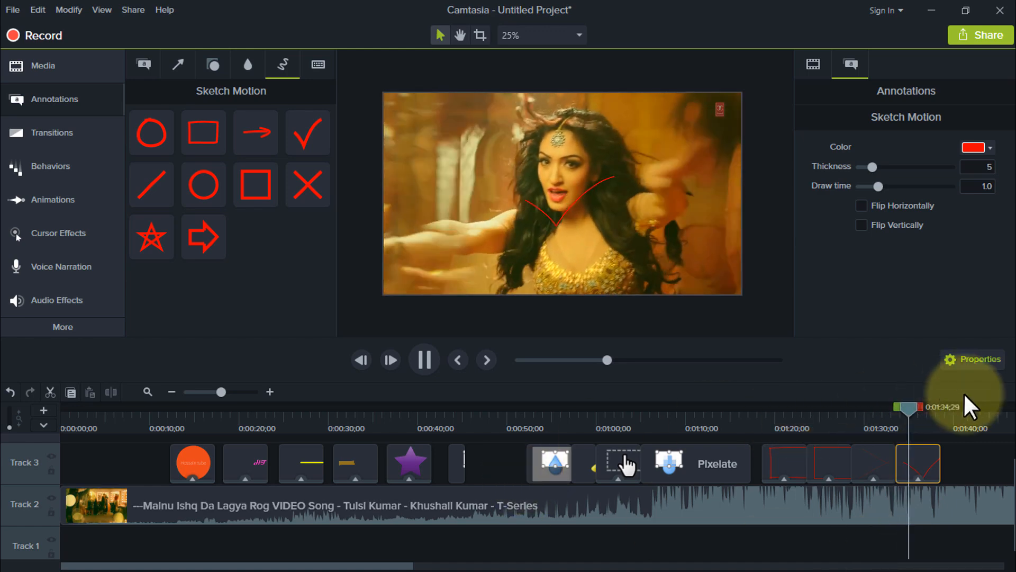
Add a Sketch Motion star directly behind the check mark on Track 3 and stretch it upward in the frame.
{"action": "left_click_drag", "start_coordinate": [922, 406], "coordinate": [940, 409]}
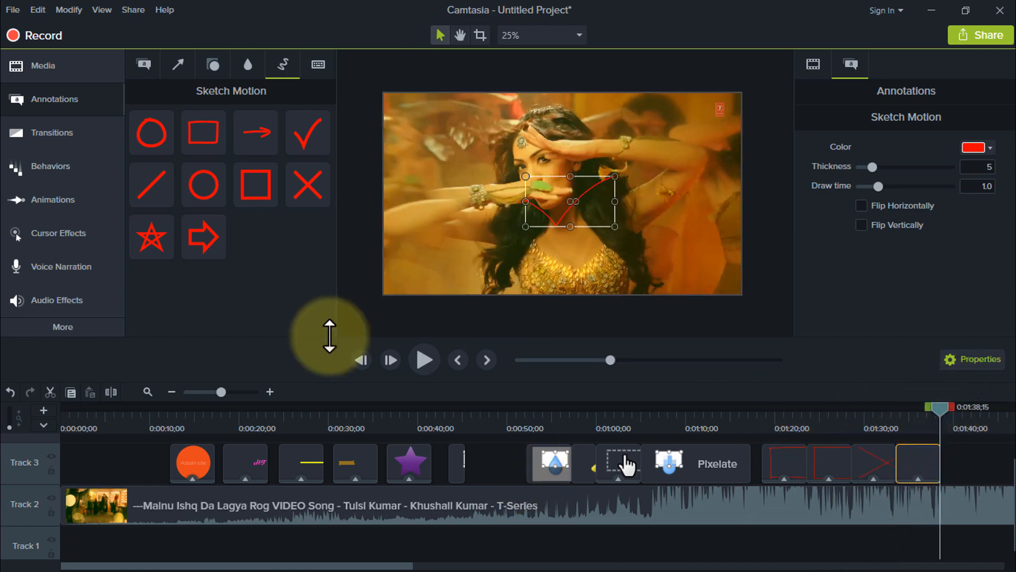
{"action": "mouse_move", "coordinate": [152, 238]}
{"action": "left_mouse_down"}
{"action": "mouse_move", "coordinate": [205, 268]}
{"action": "mouse_move", "coordinate": [965, 459]}
{"action": "mouse_move", "coordinate": [936, 469]}
{"action": "mouse_move", "coordinate": [947, 455]}
{"action": "left_mouse_up"}
{"action": "key", "text": "space"}
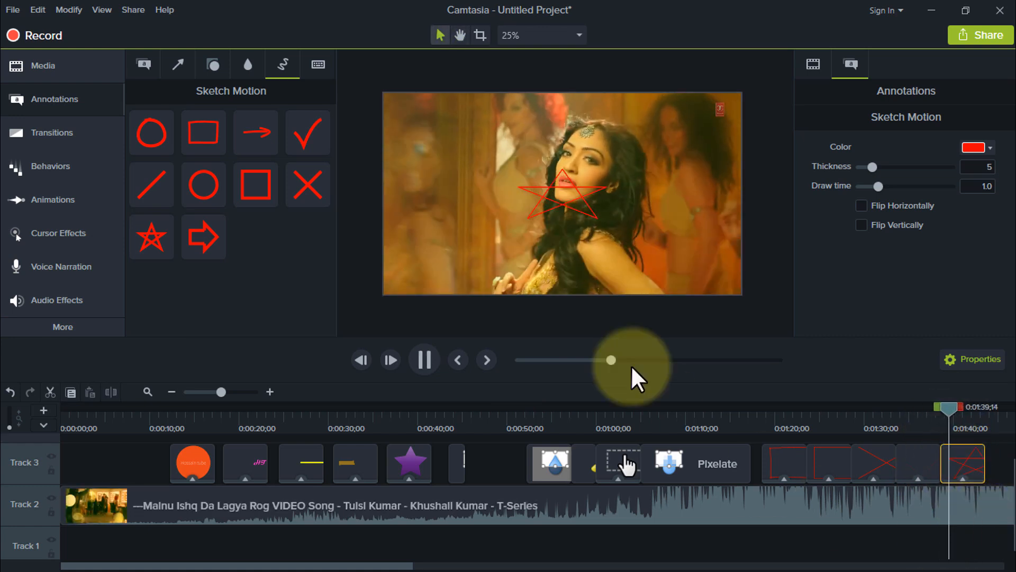
{"action": "key", "text": "space"}
{"action": "left_click_drag", "start_coordinate": [563, 169], "coordinate": [568, 133]}
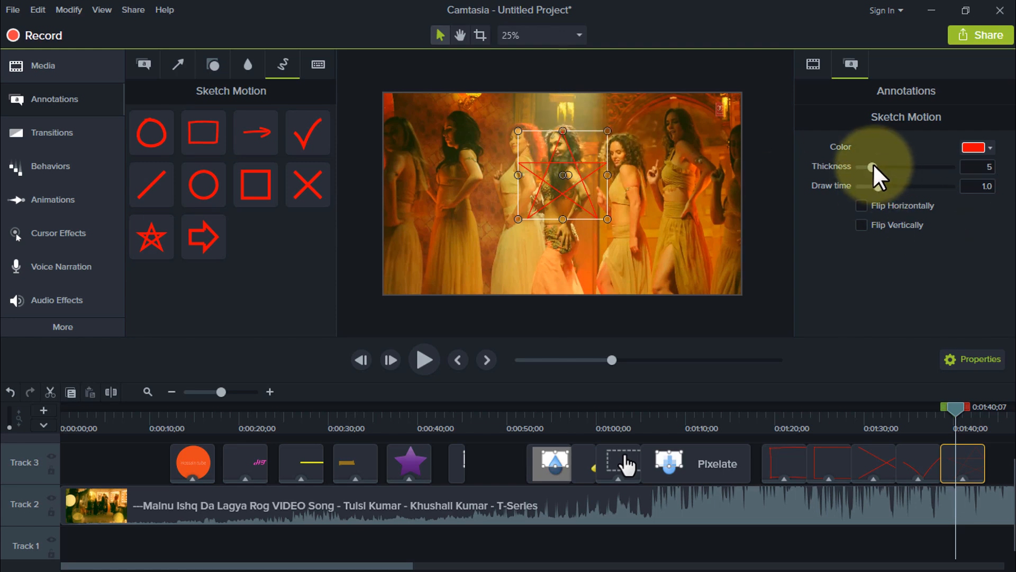
Set the star's thickness to 14 and its draw time to 3.1, and play back the clip.
{"action": "mouse_move", "coordinate": [872, 165]}
{"action": "left_mouse_down"}
{"action": "mouse_move", "coordinate": [954, 168]}
{"action": "mouse_move", "coordinate": [892, 182]}
{"action": "mouse_move", "coordinate": [953, 191]}
{"action": "mouse_move", "coordinate": [889, 201]}
{"action": "mouse_move", "coordinate": [931, 198]}
{"action": "mouse_move", "coordinate": [880, 183]}
{"action": "mouse_move", "coordinate": [917, 189]}
{"action": "left_mouse_up"}
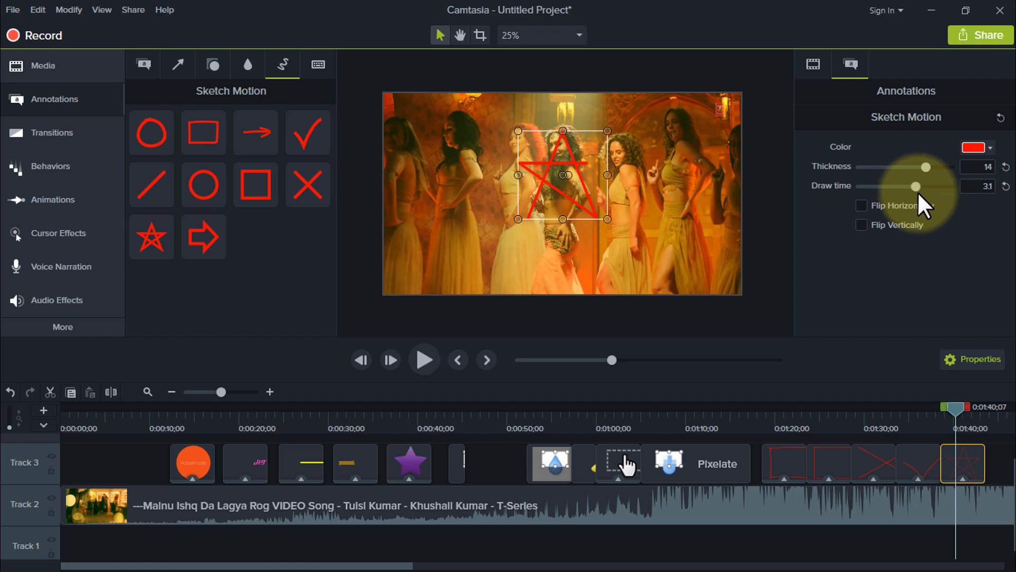
{"action": "left_click_drag", "start_coordinate": [959, 408], "coordinate": [947, 408]}
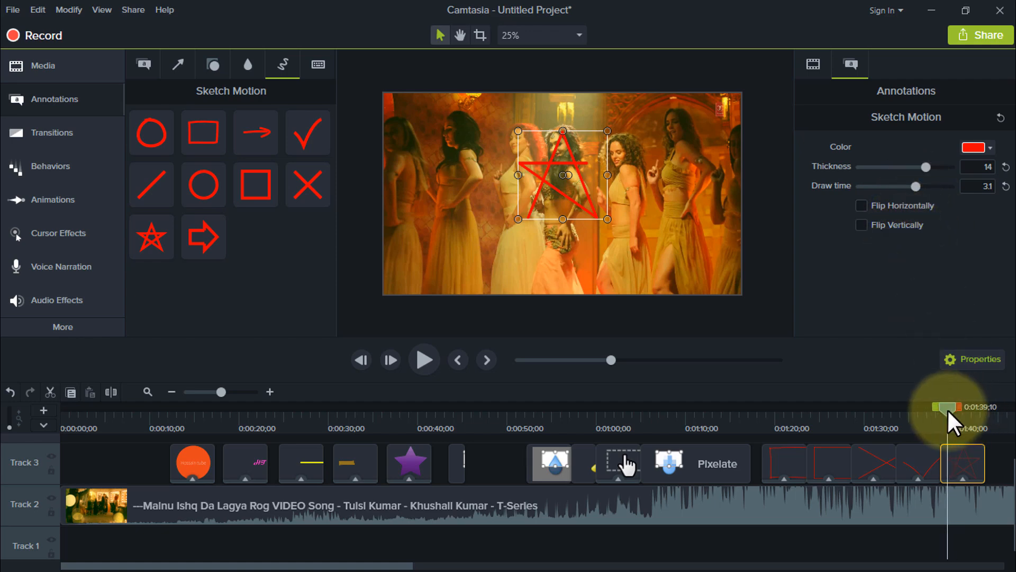
{"action": "left_click", "coordinate": [431, 359]}
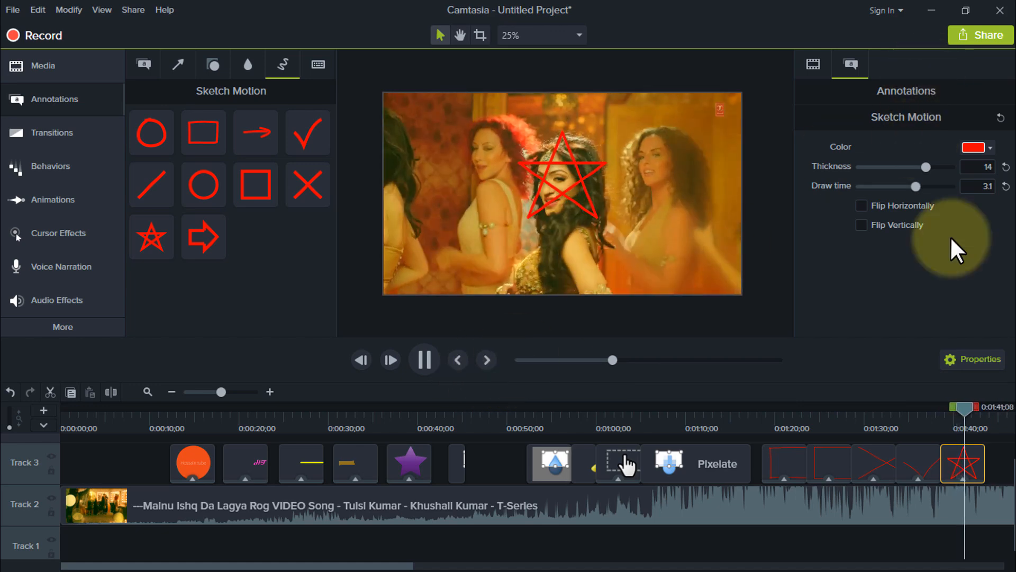
Try a draw time of 0.3 on the star with a playback, and settle on 2.2.
{"action": "left_click_drag", "start_coordinate": [949, 412], "coordinate": [945, 413]}
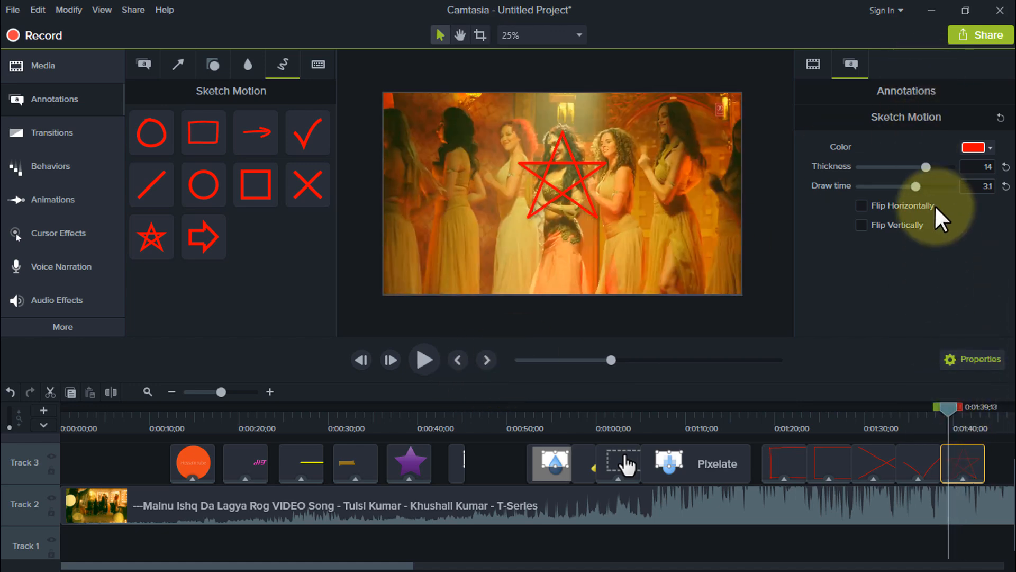
{"action": "left_click_drag", "start_coordinate": [879, 192], "coordinate": [865, 192]}
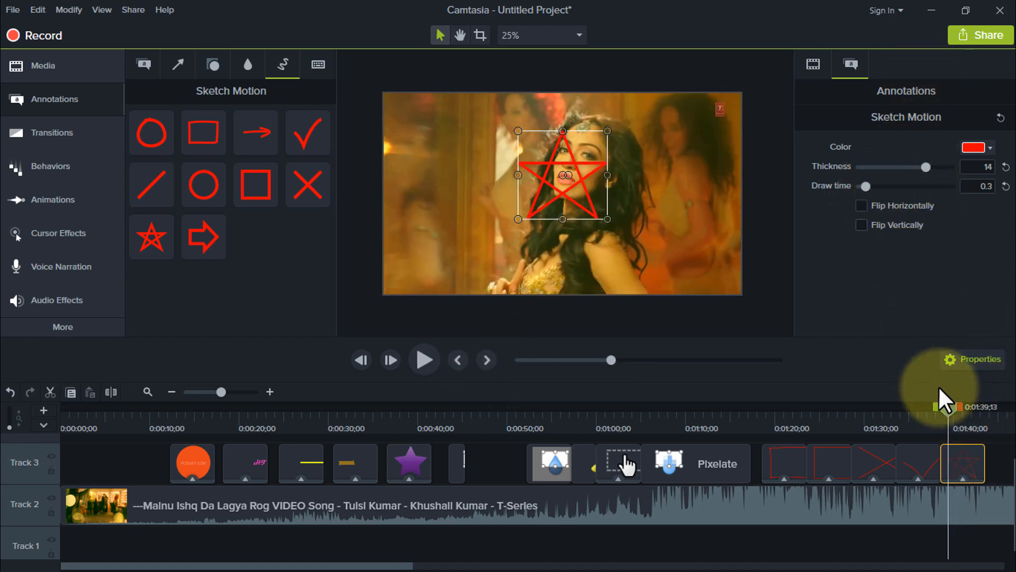
{"action": "left_click", "coordinate": [939, 411]}
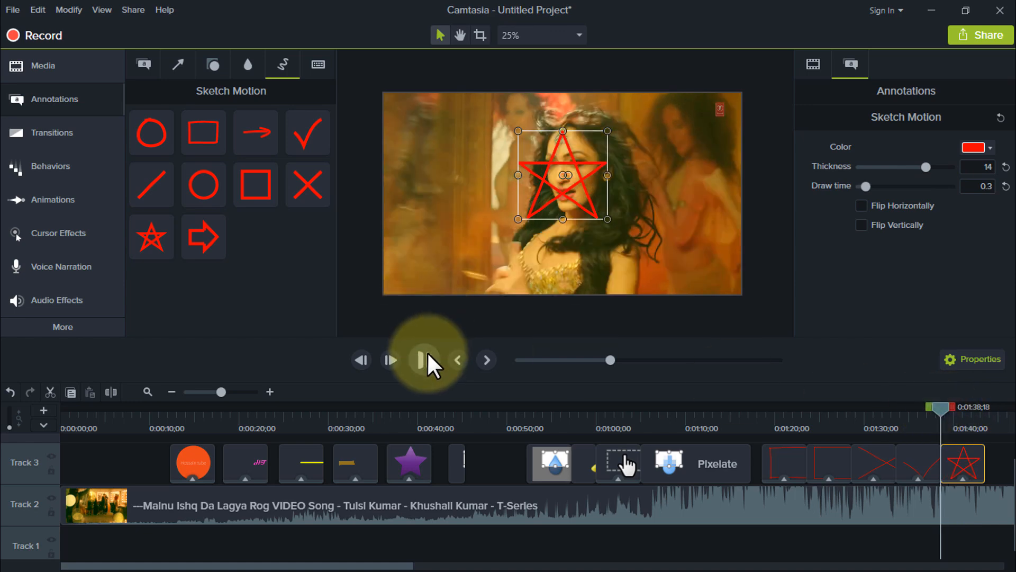
{"action": "left_click", "coordinate": [427, 353]}
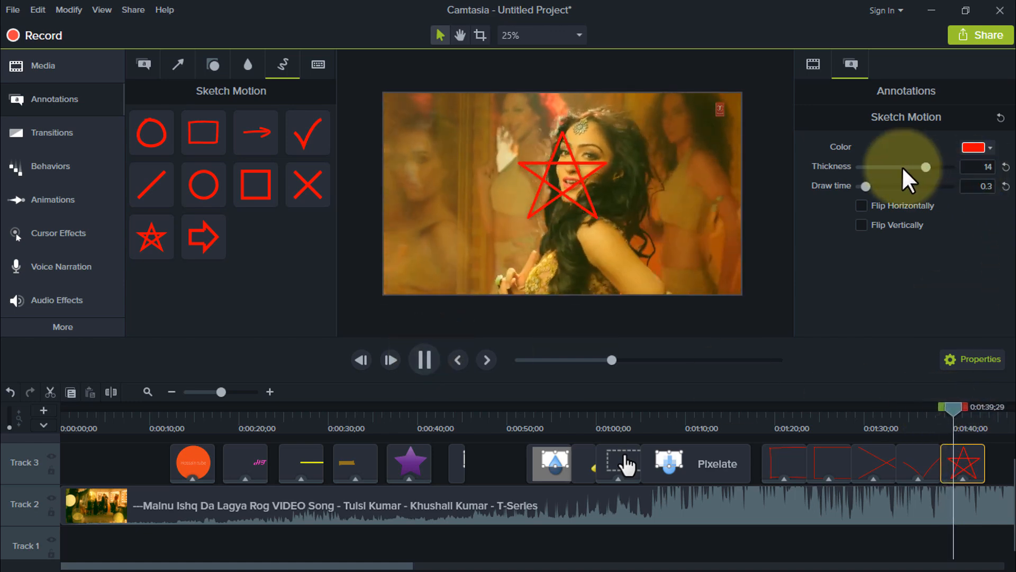
{"action": "left_click_drag", "start_coordinate": [865, 185], "coordinate": [900, 186]}
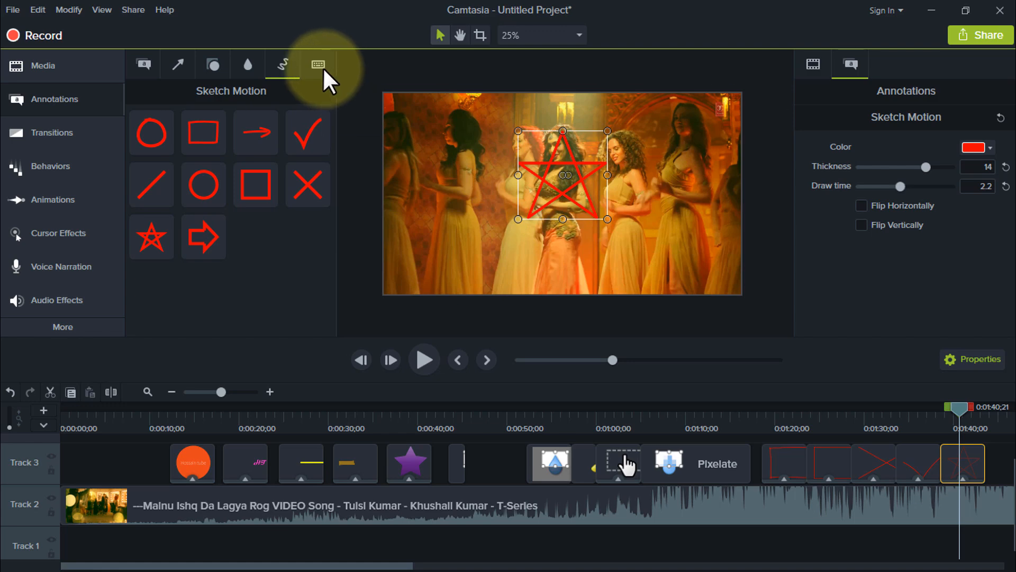
Add a Traditional keystroke callout to Track 3 at 0:01:44;06, behind the star, and enlarge it across the middle of the frame.
{"action": "left_click_drag", "start_coordinate": [330, 565], "coordinate": [452, 566]}
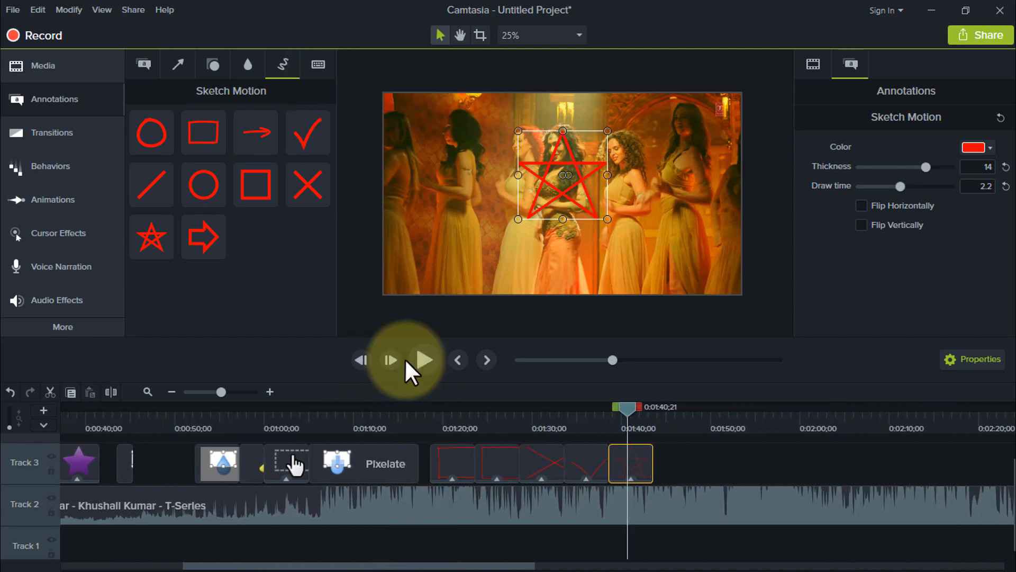
{"action": "left_click", "coordinate": [318, 64]}
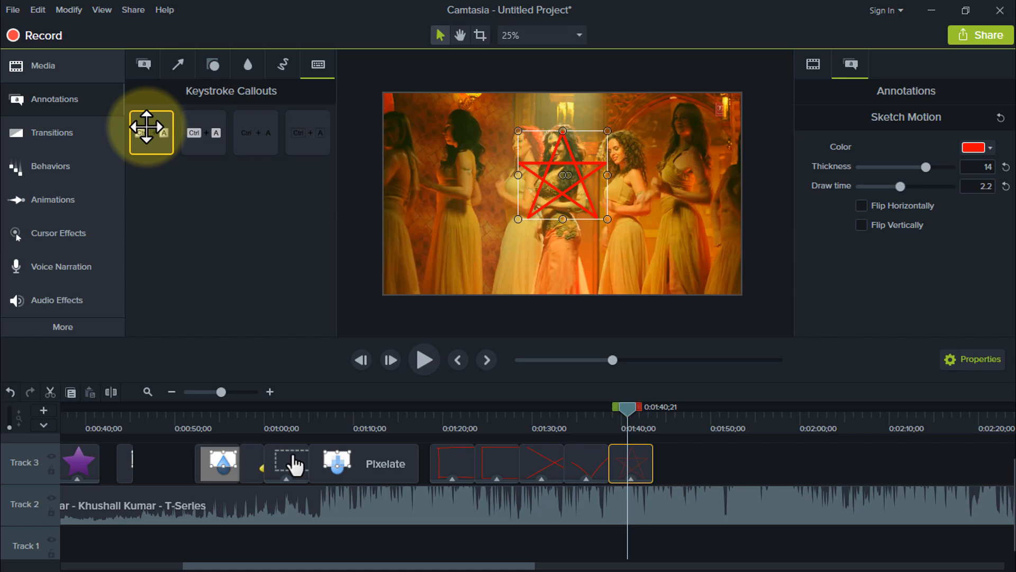
{"action": "left_click_drag", "start_coordinate": [627, 407], "coordinate": [658, 389]}
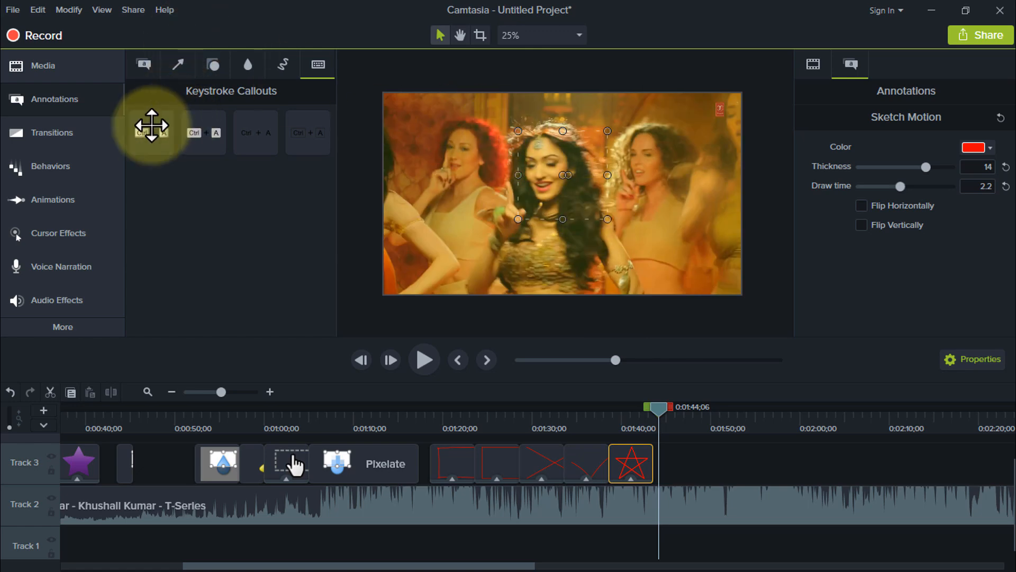
{"action": "left_click_drag", "start_coordinate": [151, 125], "coordinate": [787, 444]}
{"action": "left_click_drag", "start_coordinate": [654, 472], "coordinate": [644, 474]}
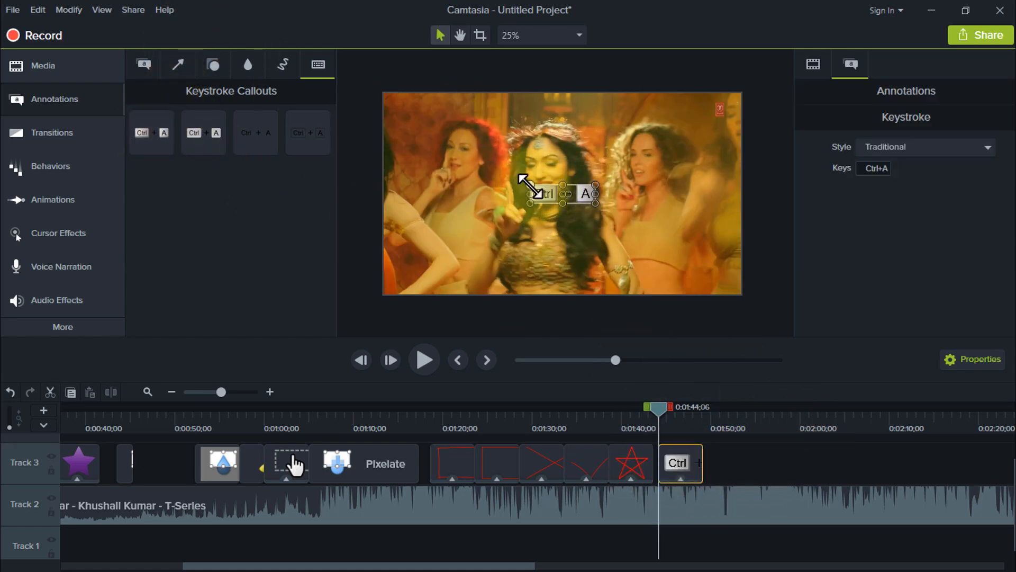
{"action": "left_click_drag", "start_coordinate": [522, 177], "coordinate": [460, 132]}
{"action": "left_click_drag", "start_coordinate": [565, 161], "coordinate": [627, 187]}
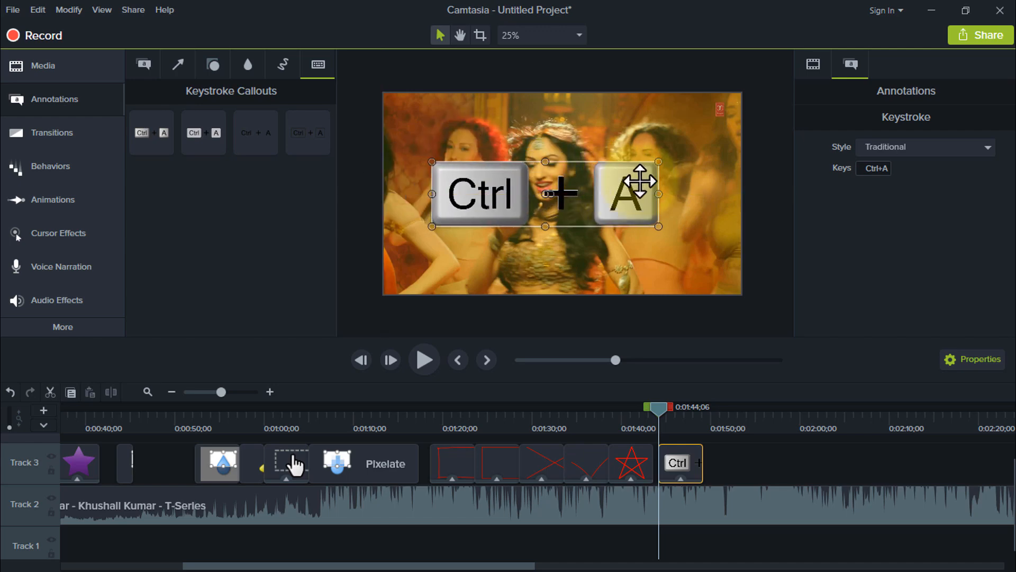
Try Alt+O as the keystroke callout's keys and replace it with Shift+K.
{"action": "left_click", "coordinate": [867, 168]}
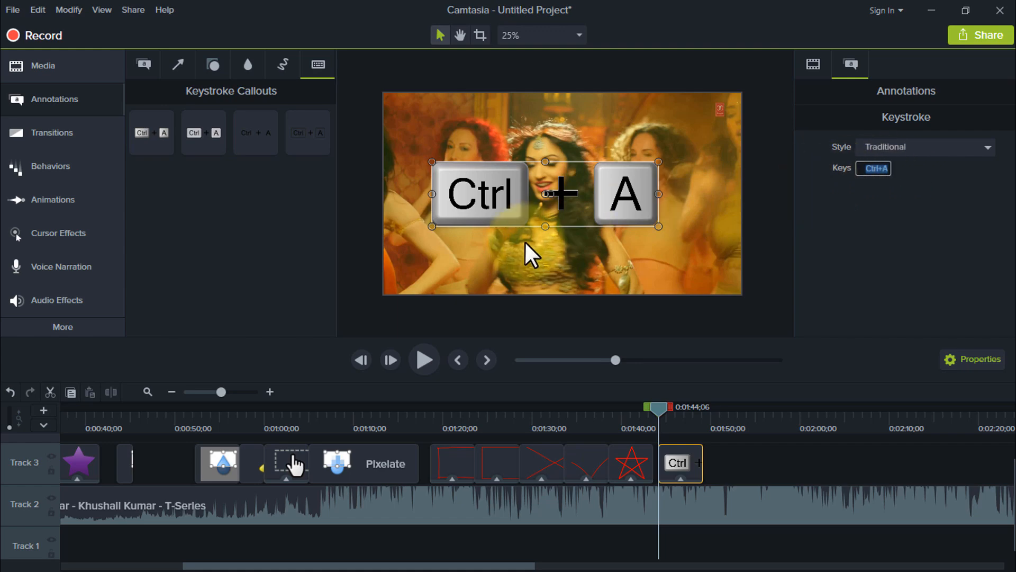
{"action": "key", "text": "alt"}
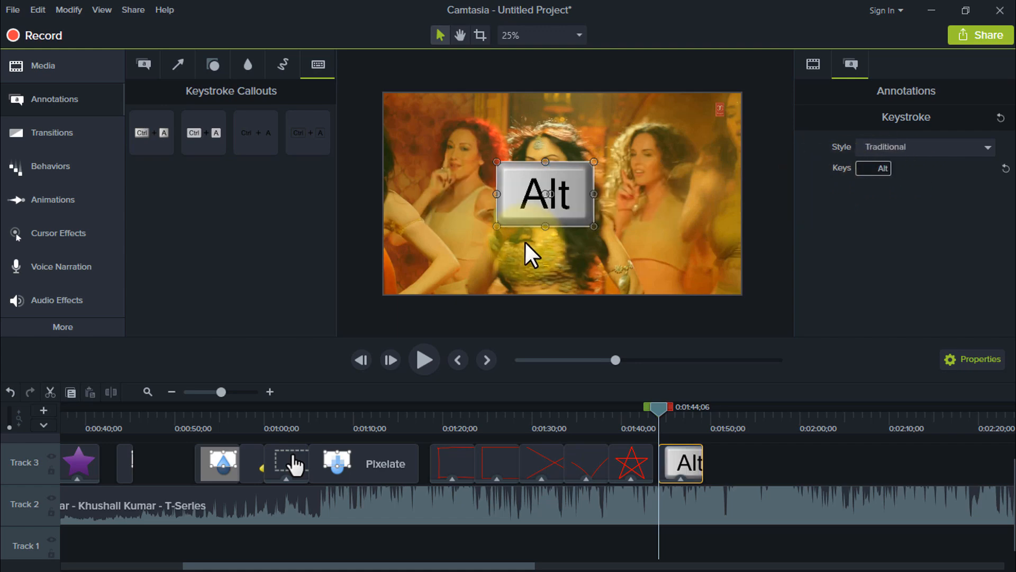
{"action": "key", "text": "alt+o"}
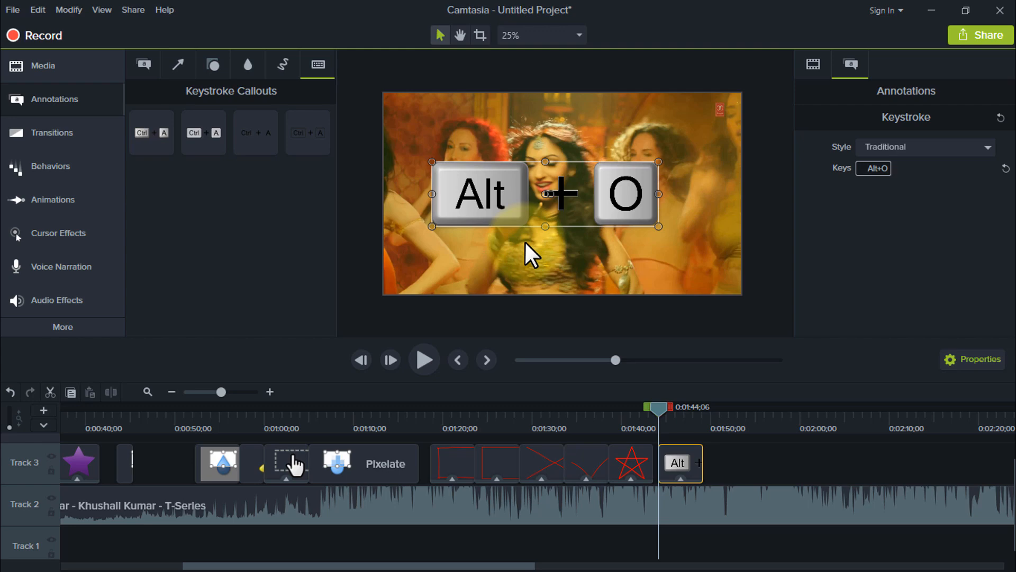
{"action": "key", "text": "shift"}
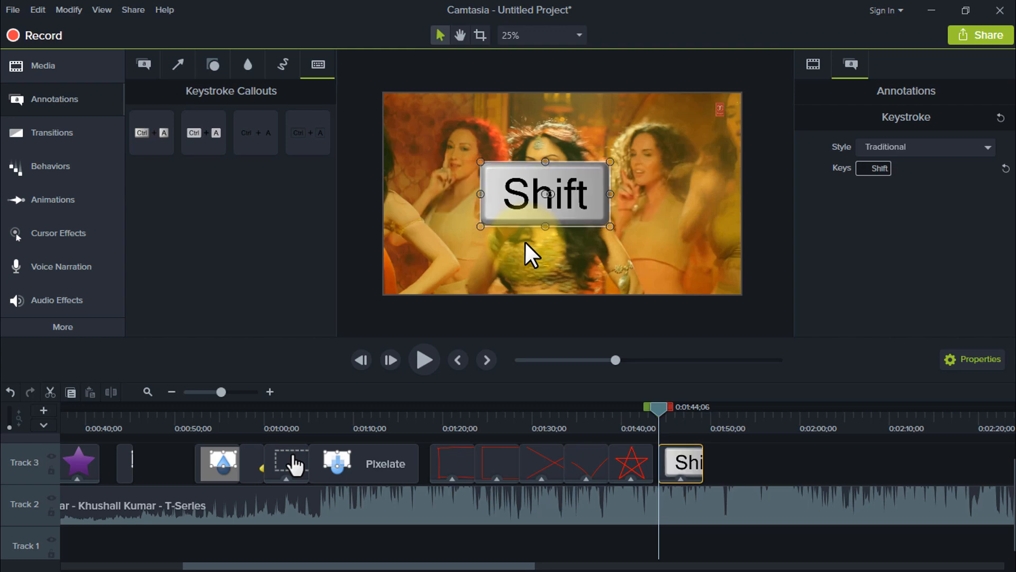
{"action": "key", "text": "shift+k"}
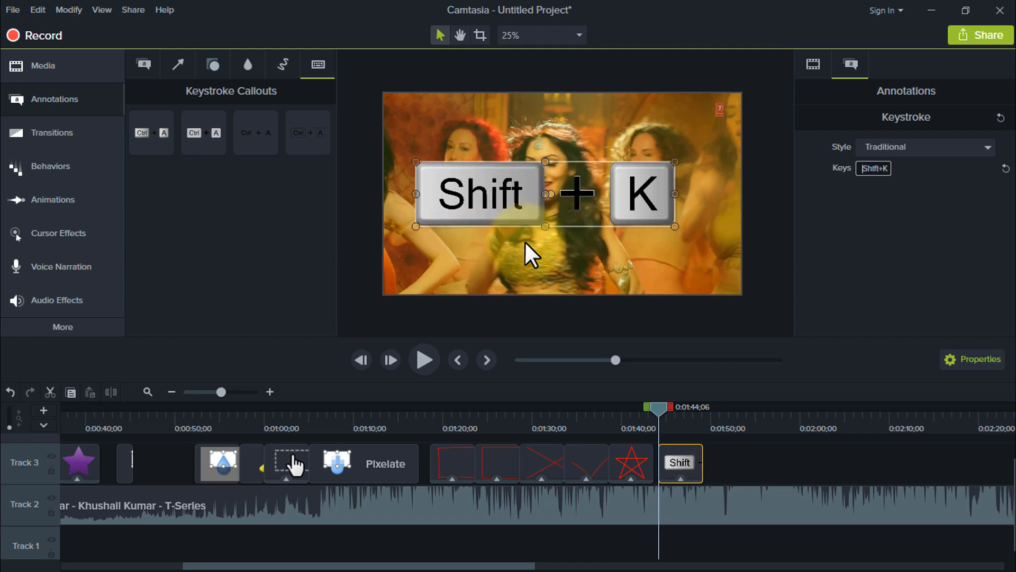
Try the Gray, Clear and Outline styles on the Shift+K callout and return it to Traditional.
{"action": "left_click", "coordinate": [967, 151]}
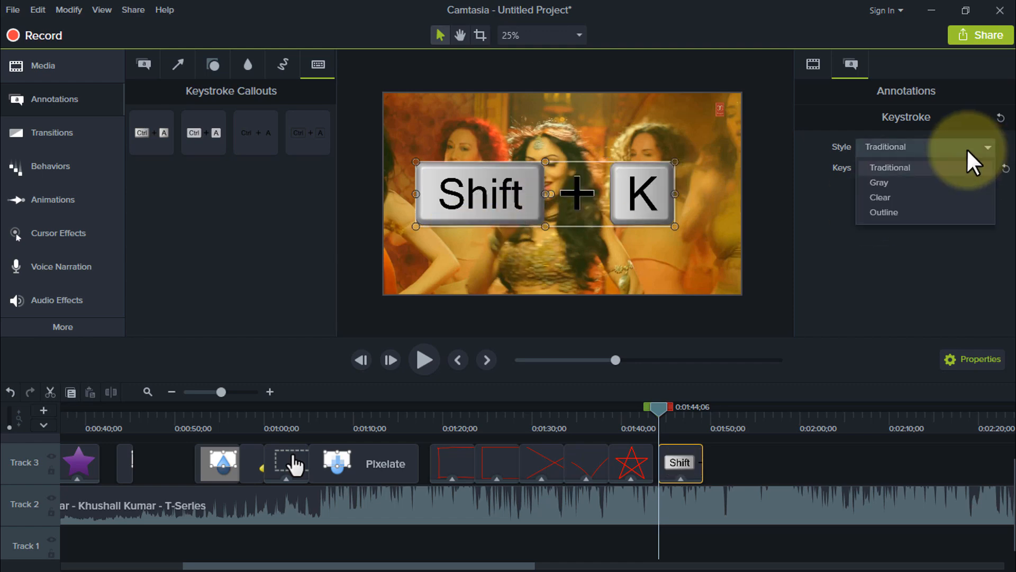
{"action": "left_click", "coordinate": [928, 181]}
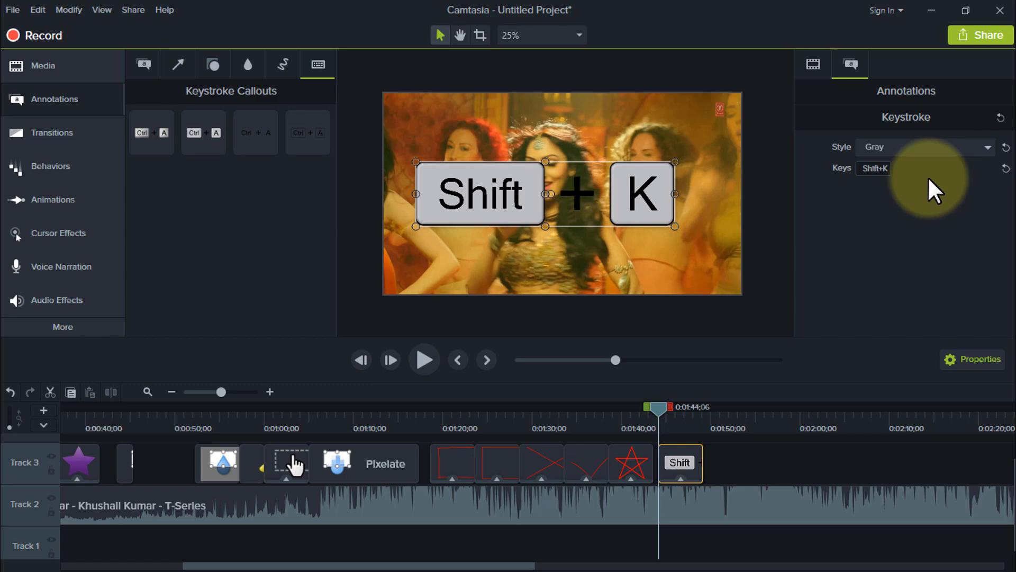
{"action": "left_click", "coordinate": [934, 147]}
{"action": "left_click", "coordinate": [909, 199]}
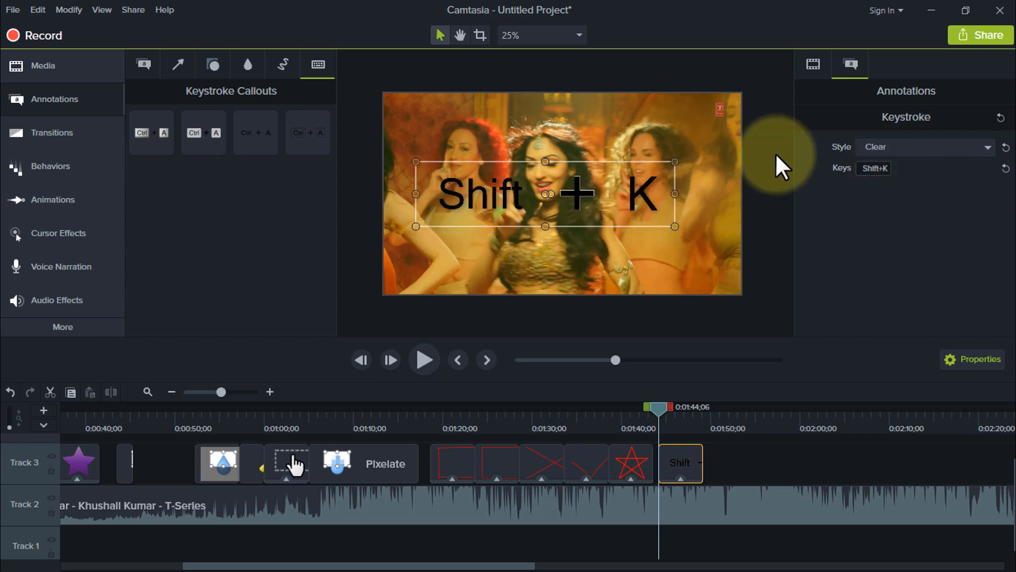
{"action": "left_click", "coordinate": [891, 148]}
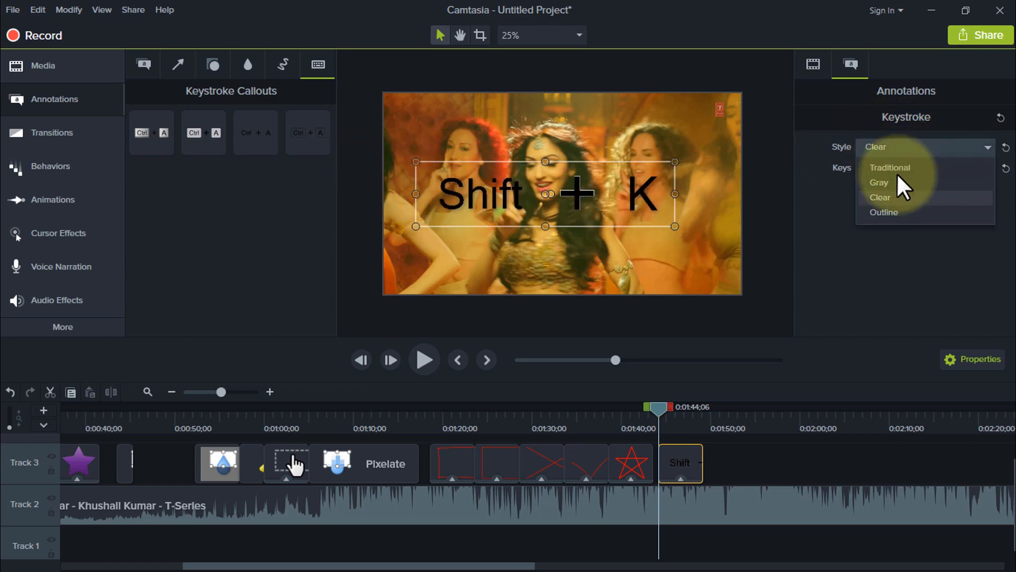
{"action": "left_click", "coordinate": [902, 212]}
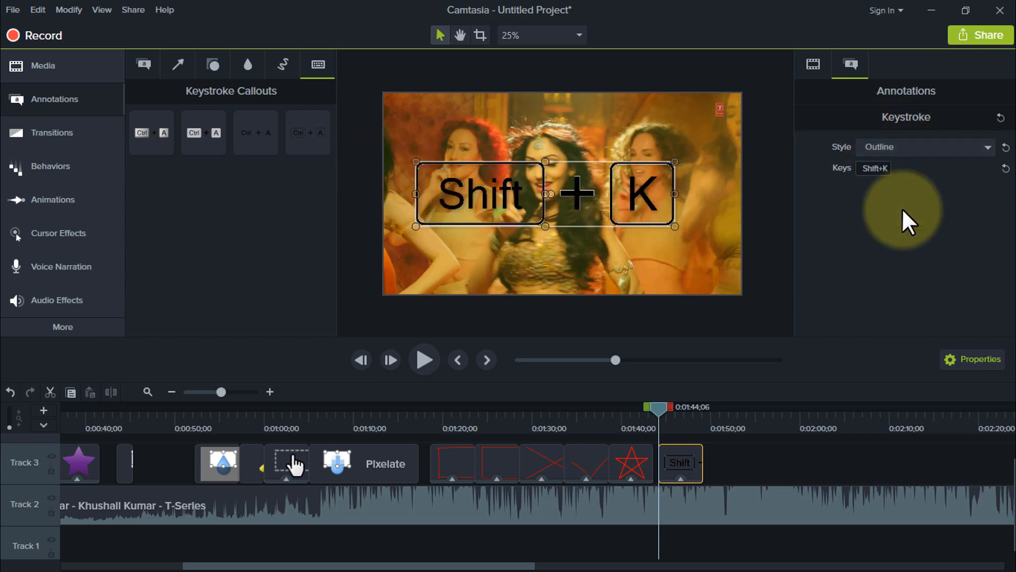
{"action": "left_click", "coordinate": [878, 145]}
{"action": "left_click", "coordinate": [887, 166]}
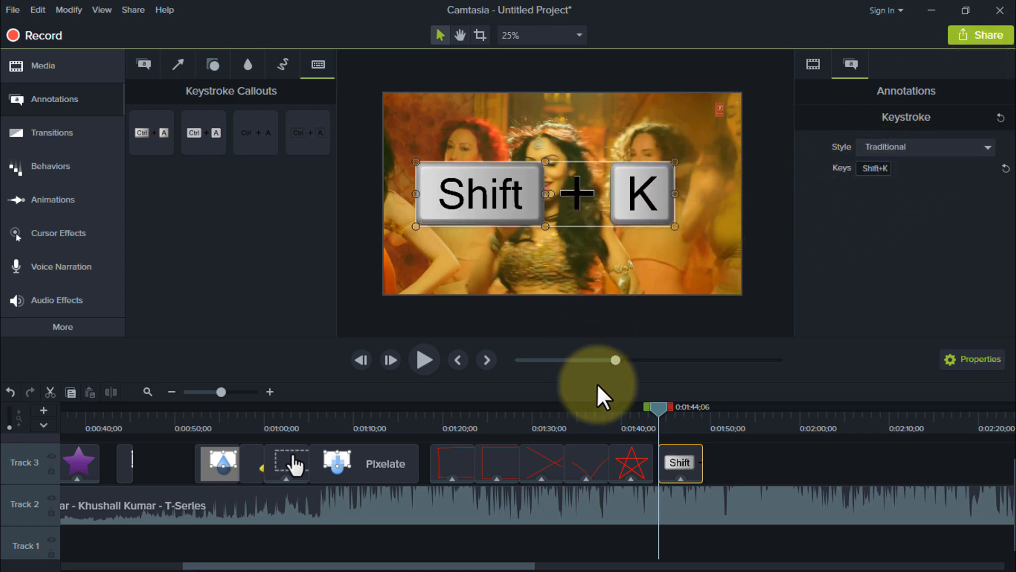
Preview the Shift+K callout at 0:01:46;06 and add a Gray keystroke callout to Track 3 at about 0:01:51.
{"action": "left_click_drag", "start_coordinate": [657, 409], "coordinate": [676, 408]}
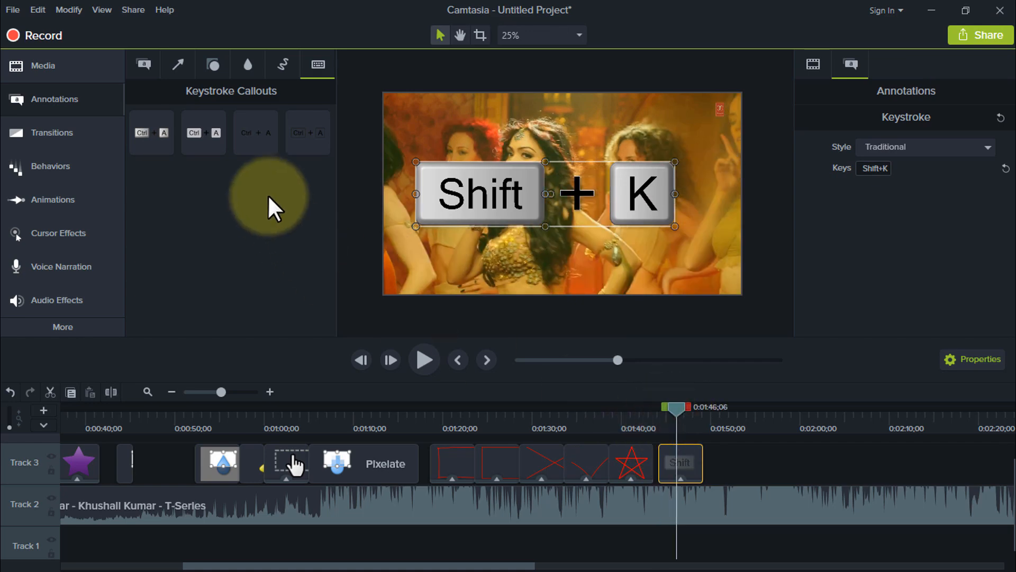
{"action": "left_click", "coordinate": [204, 132]}
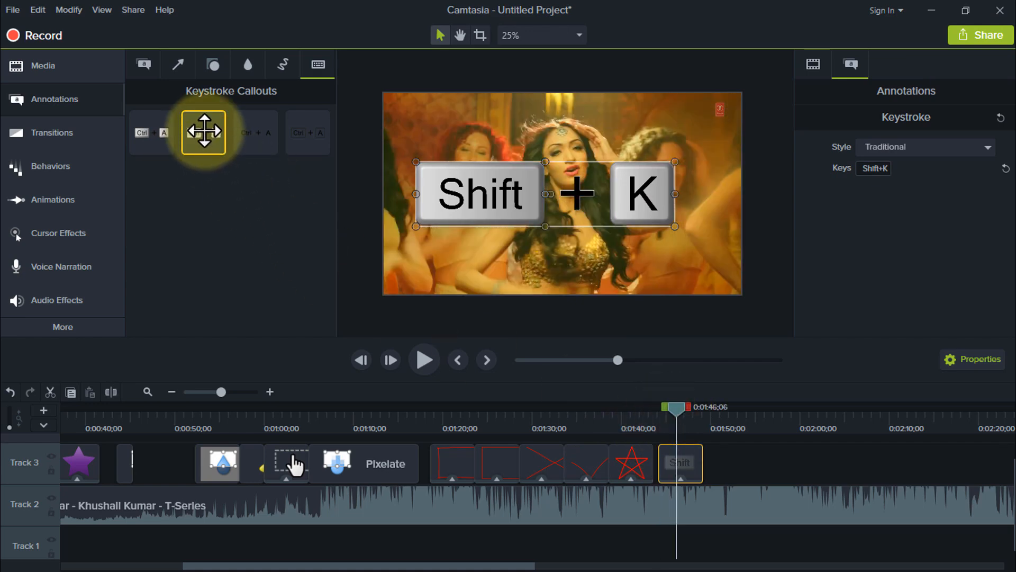
{"action": "left_click_drag", "start_coordinate": [204, 133], "coordinate": [720, 464]}
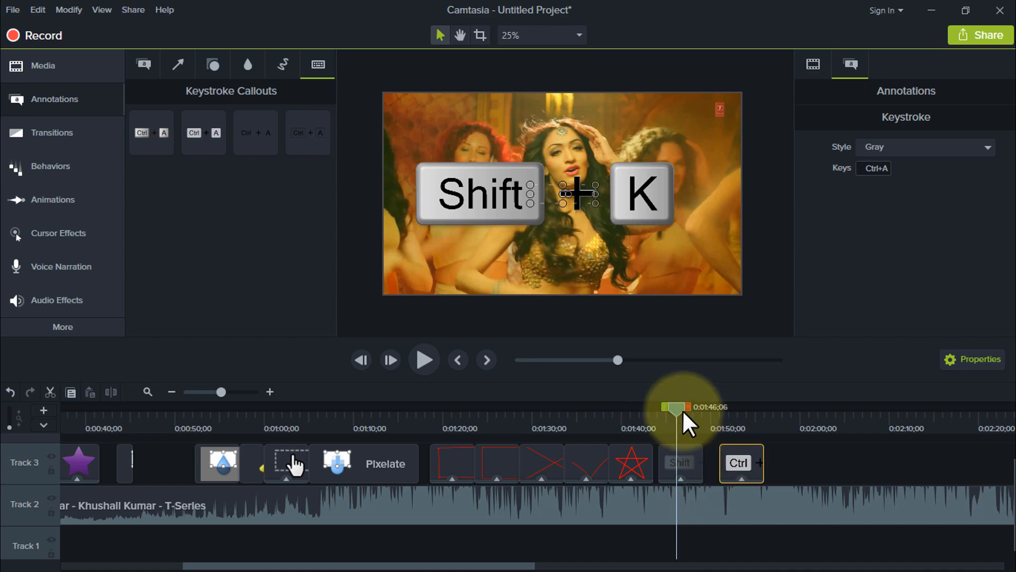
Replace the Gray callout on Track 3 with an enlarged Clear Ctrl+A keystroke callout and set its style to Traditional.
{"action": "left_click_drag", "start_coordinate": [677, 408], "coordinate": [733, 408]}
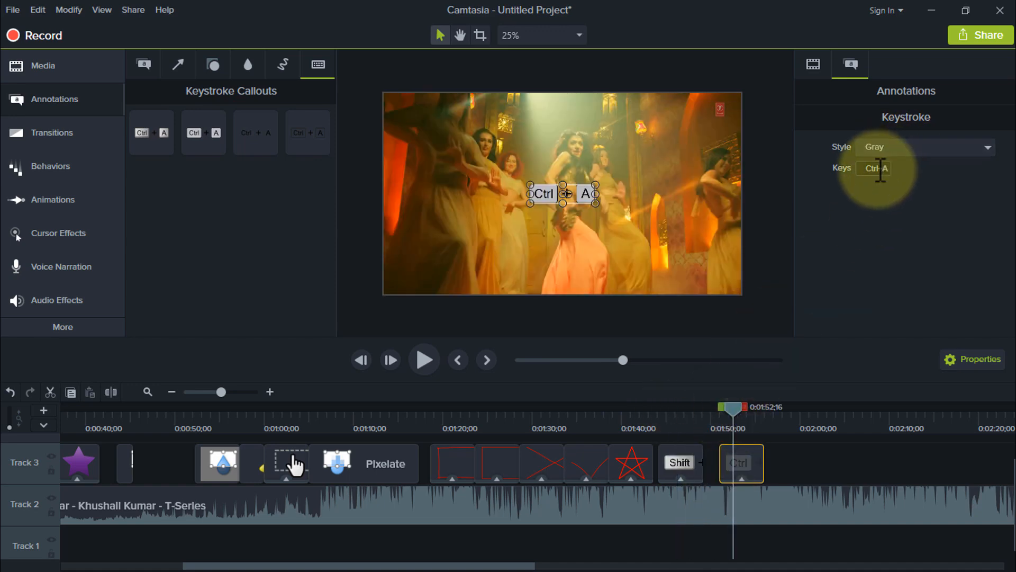
{"action": "left_click", "coordinate": [880, 169]}
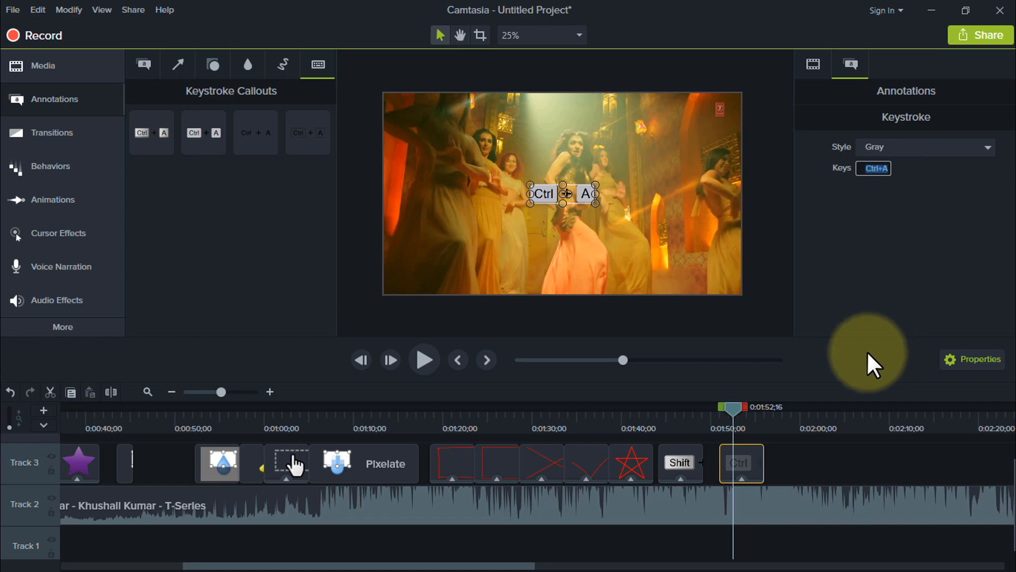
{"action": "key", "text": "super"}
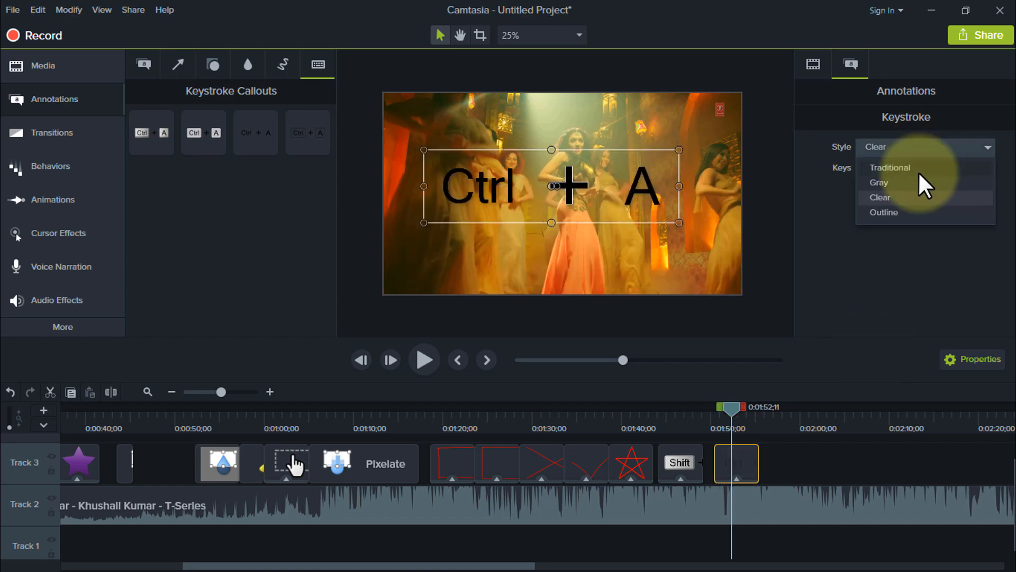
{"action": "left_click", "coordinate": [873, 167]}
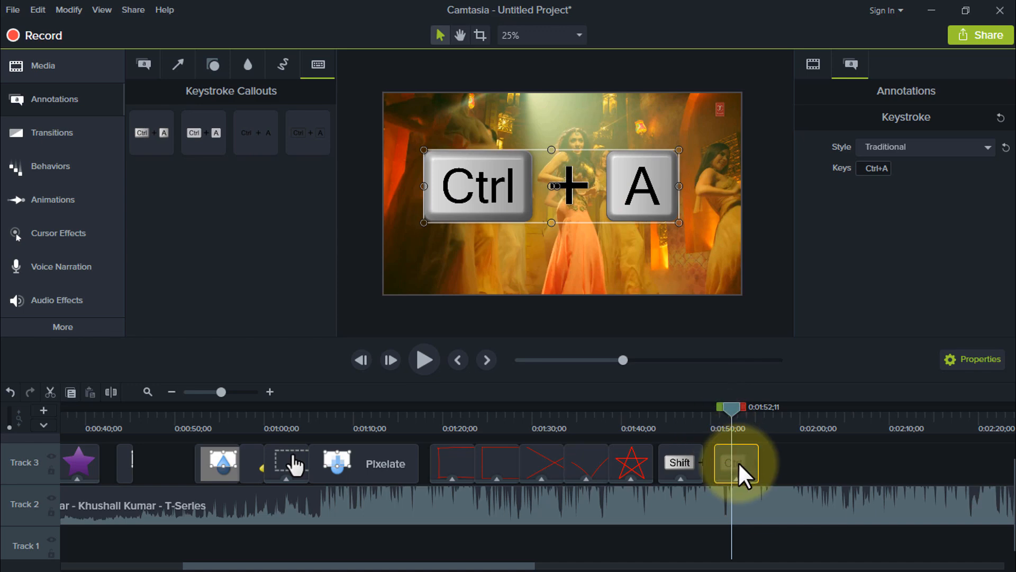
Add a Custom animation at the start of the Ctrl+A callout, shift the callout's starting position lower, and preview the movement.
{"action": "left_click", "coordinate": [65, 200]}
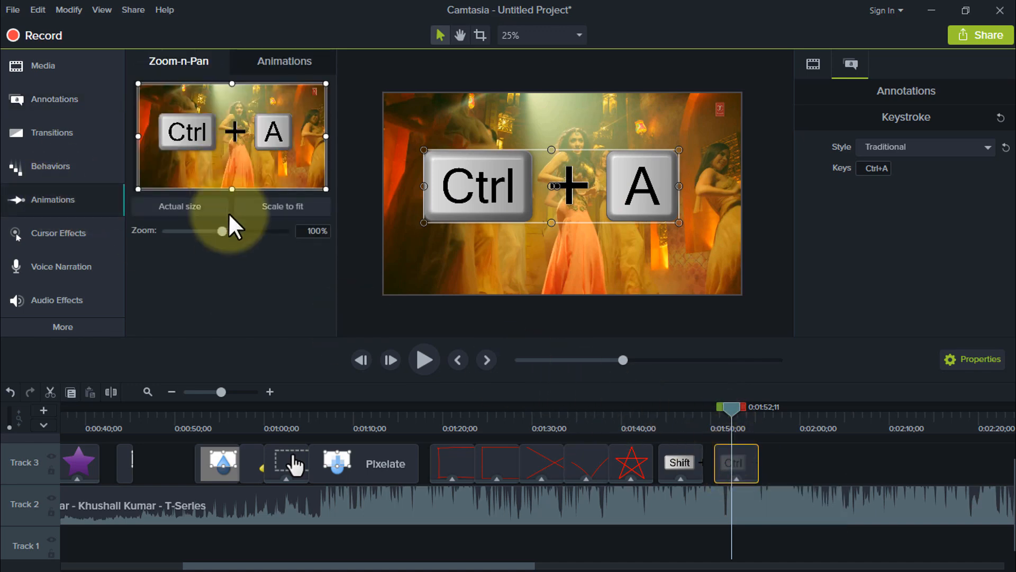
{"action": "left_click", "coordinate": [271, 62]}
{"action": "mouse_move", "coordinate": [189, 106]}
{"action": "left_mouse_down"}
{"action": "mouse_move", "coordinate": [722, 431]}
{"action": "mouse_move", "coordinate": [737, 465]}
{"action": "mouse_move", "coordinate": [731, 478]}
{"action": "mouse_move", "coordinate": [723, 463]}
{"action": "left_mouse_up"}
{"action": "left_click_drag", "start_coordinate": [720, 407], "coordinate": [716, 411]}
{"action": "mouse_move", "coordinate": [601, 176]}
{"action": "left_mouse_down"}
{"action": "mouse_move", "coordinate": [597, 211]}
{"action": "mouse_move", "coordinate": [619, 241]}
{"action": "left_mouse_up"}
{"action": "key", "text": "space"}
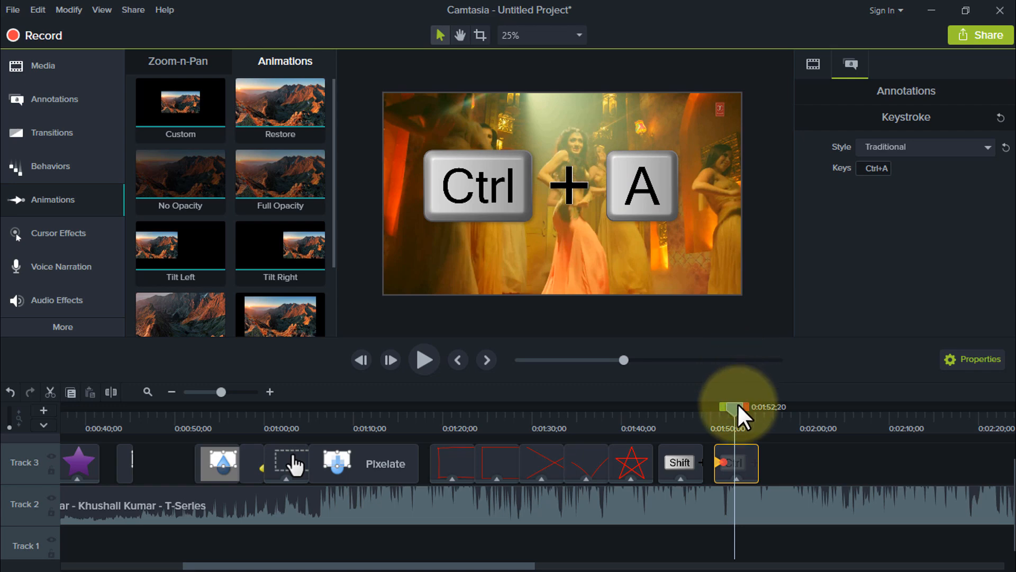
Add a Custom animation to the check mark sketch on Track 3, move the sketch to the frame's lower right, and preview it.
{"action": "left_click_drag", "start_coordinate": [738, 405], "coordinate": [584, 428]}
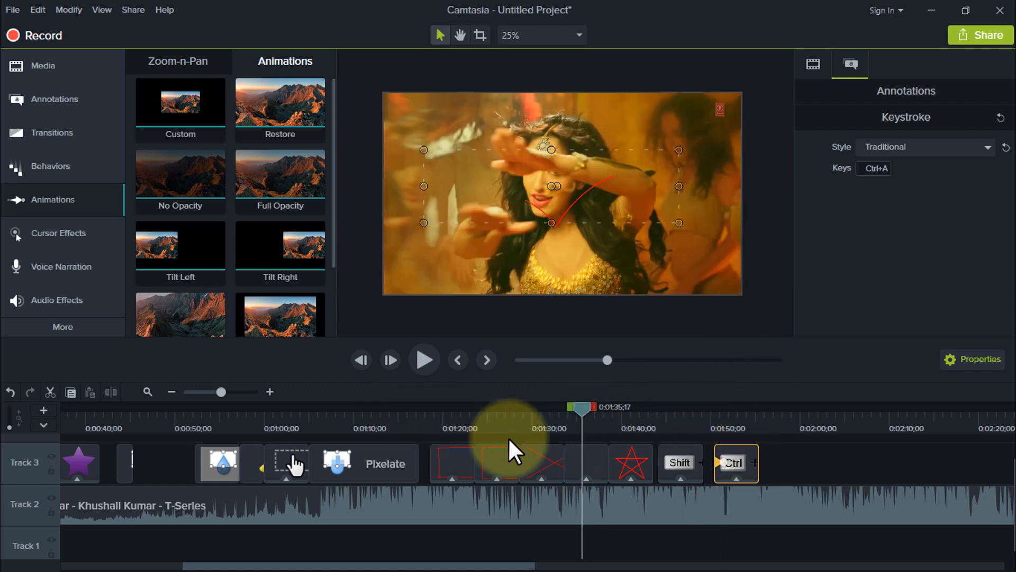
{"action": "mouse_move", "coordinate": [193, 106]}
{"action": "left_mouse_down"}
{"action": "mouse_move", "coordinate": [581, 472]}
{"action": "mouse_move", "coordinate": [583, 460]}
{"action": "left_mouse_up"}
{"action": "left_click", "coordinate": [588, 463]}
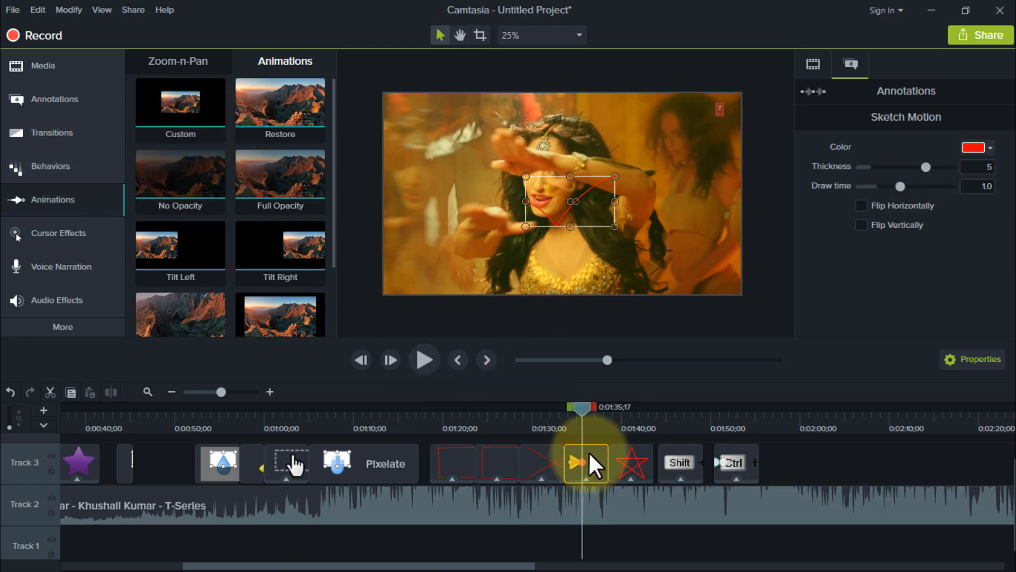
{"action": "left_click_drag", "start_coordinate": [553, 200], "coordinate": [668, 242]}
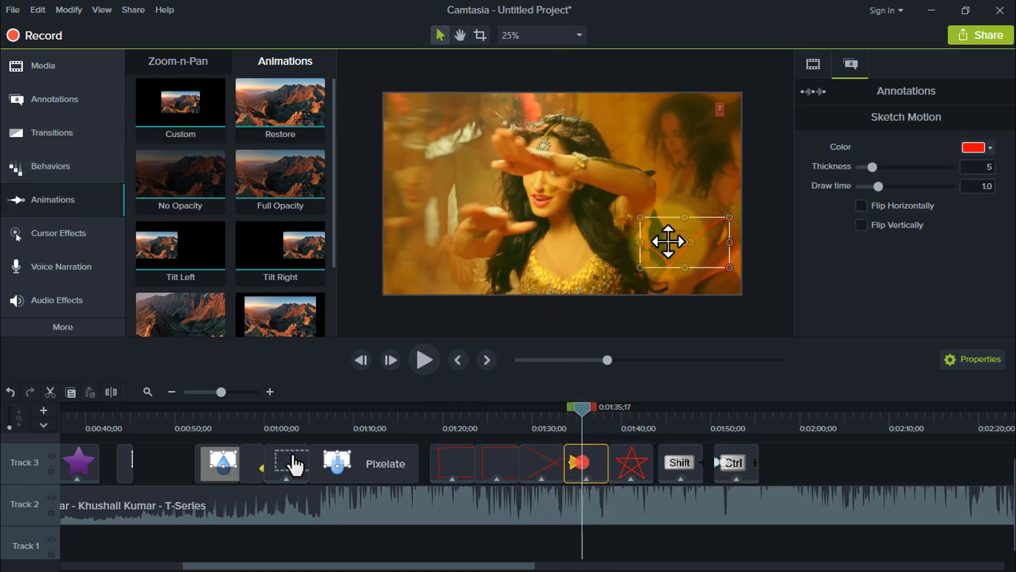
{"action": "left_click_drag", "start_coordinate": [585, 410], "coordinate": [566, 415]}
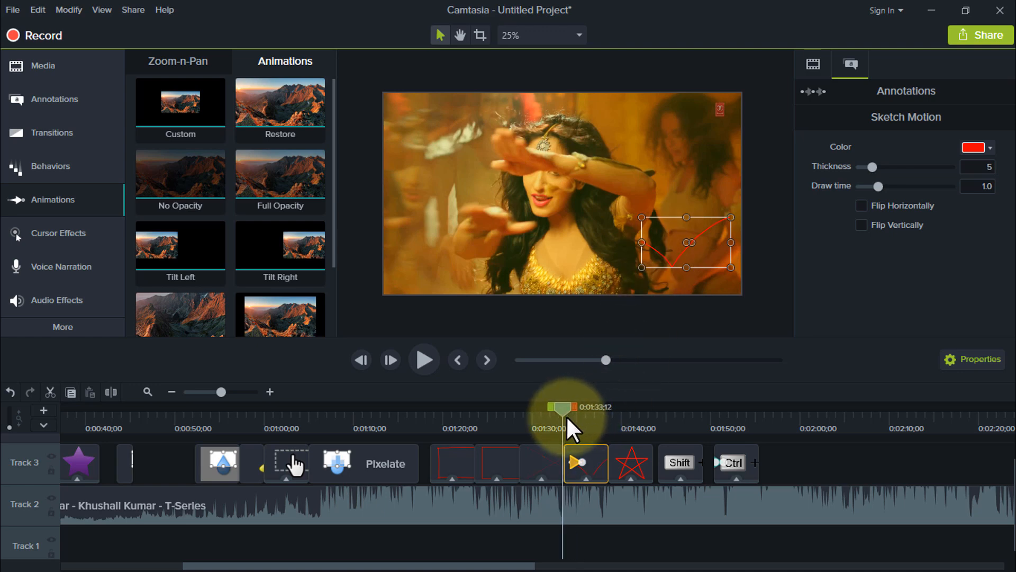
{"action": "key", "text": "space"}
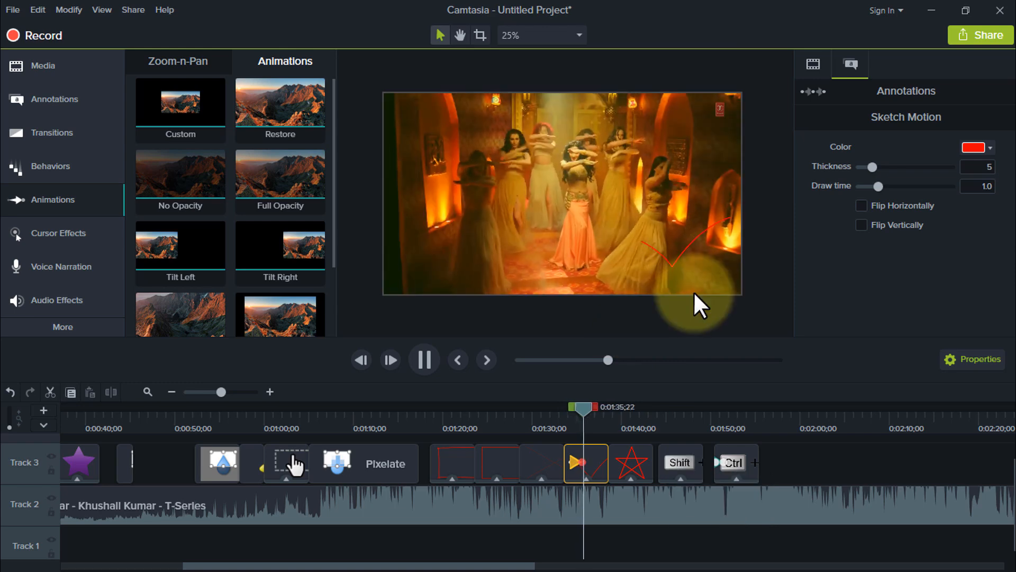
{"action": "left_click_drag", "start_coordinate": [596, 406], "coordinate": [495, 423]}
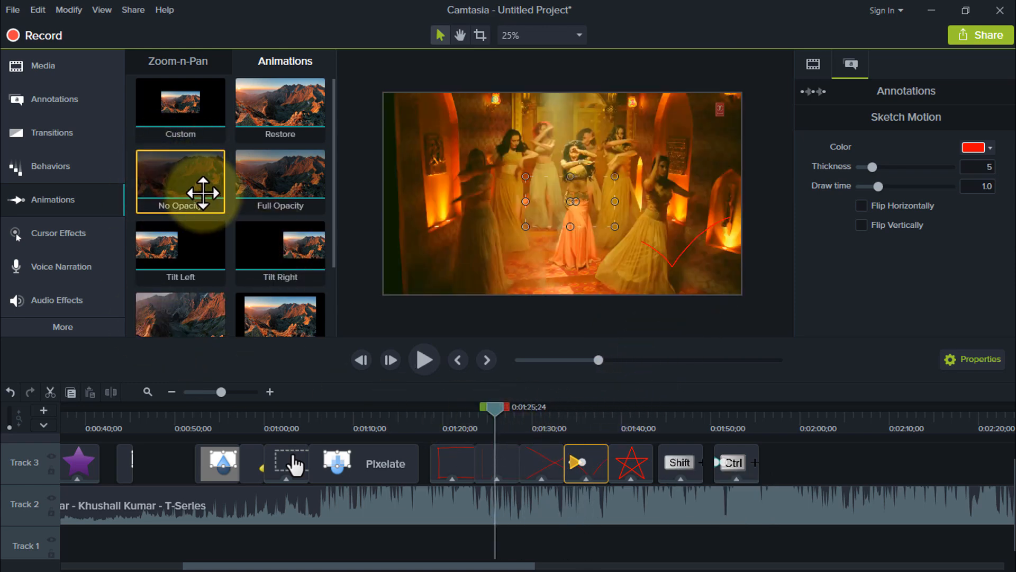
Apply the No Opacity animation at the end of the Ctrl+A callout and preview its fade-out.
{"action": "left_click_drag", "start_coordinate": [243, 222], "coordinate": [757, 460]}
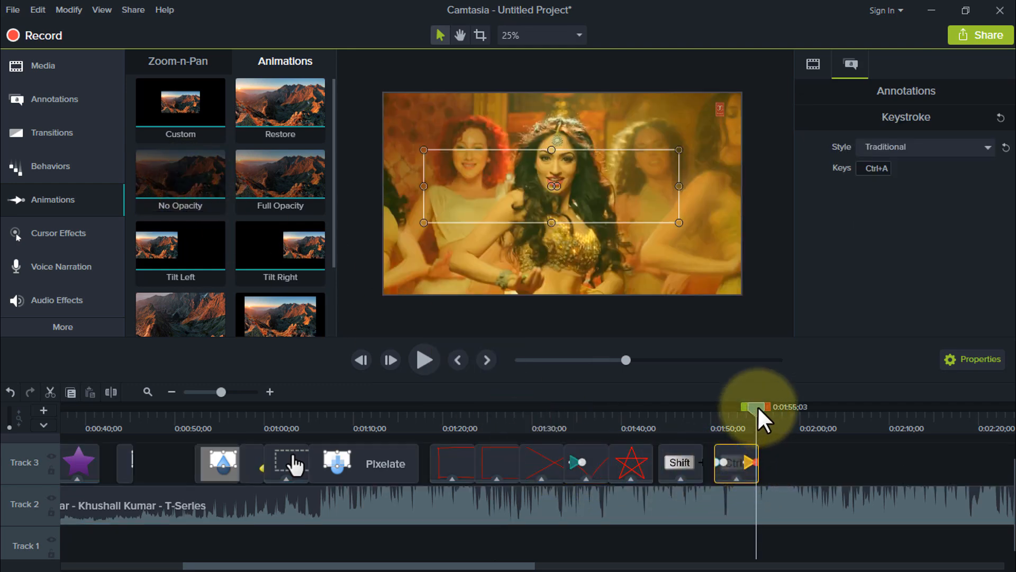
{"action": "left_click_drag", "start_coordinate": [757, 407], "coordinate": [734, 408]}
{"action": "key", "text": "space"}
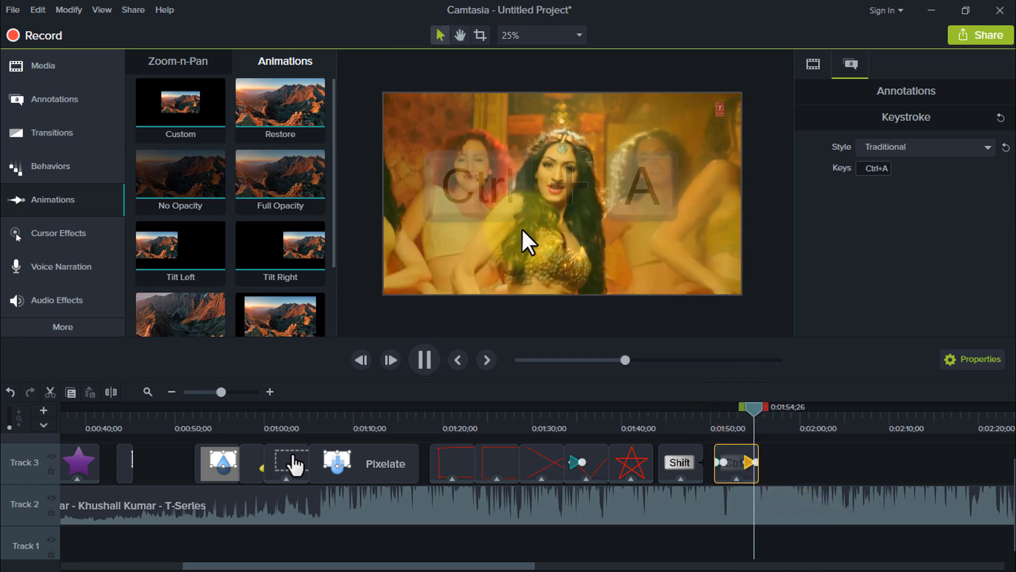
{"action": "left_click_drag", "start_coordinate": [764, 405], "coordinate": [738, 414]}
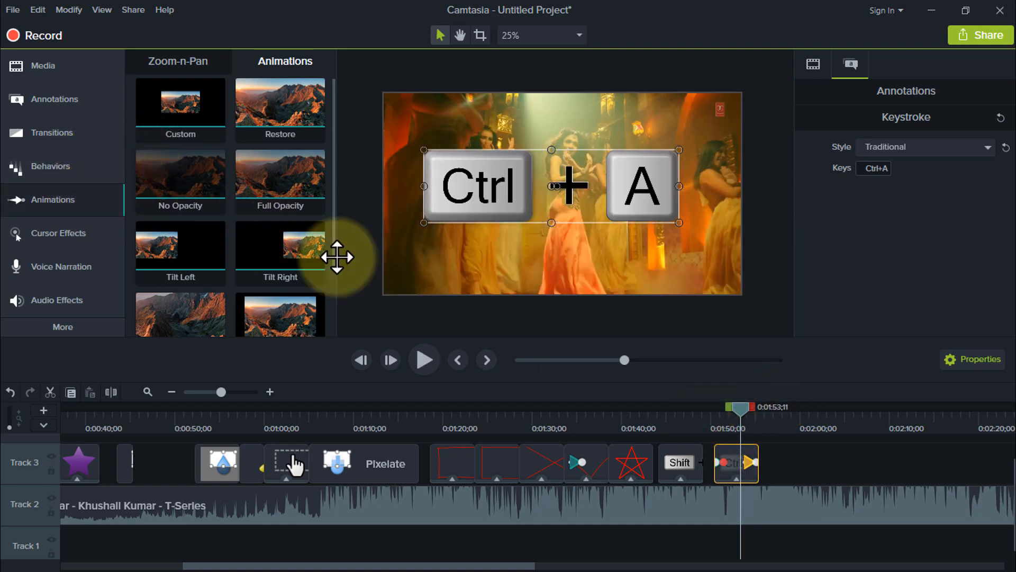
{"action": "left_click_drag", "start_coordinate": [741, 412], "coordinate": [439, 408]}
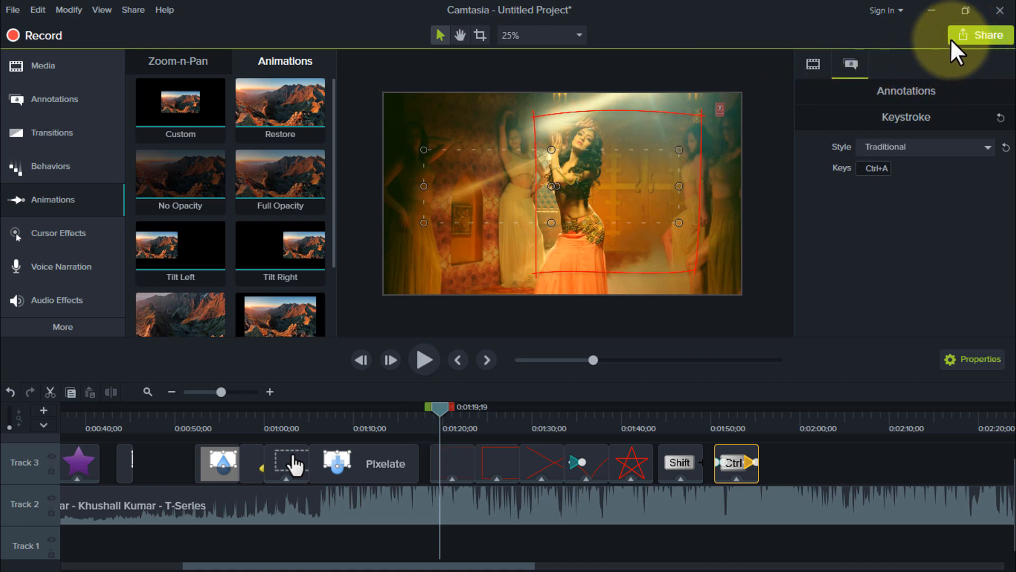
Set up a local file production with Custom production settings, keeping the default Smart Player and video options.
{"action": "left_click", "coordinate": [975, 35]}
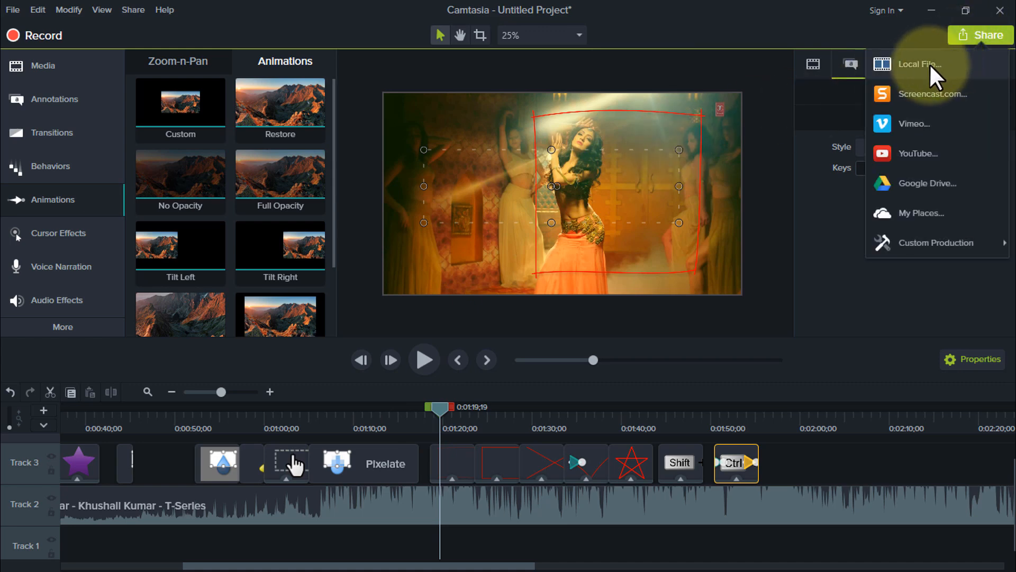
{"action": "left_click", "coordinate": [929, 64]}
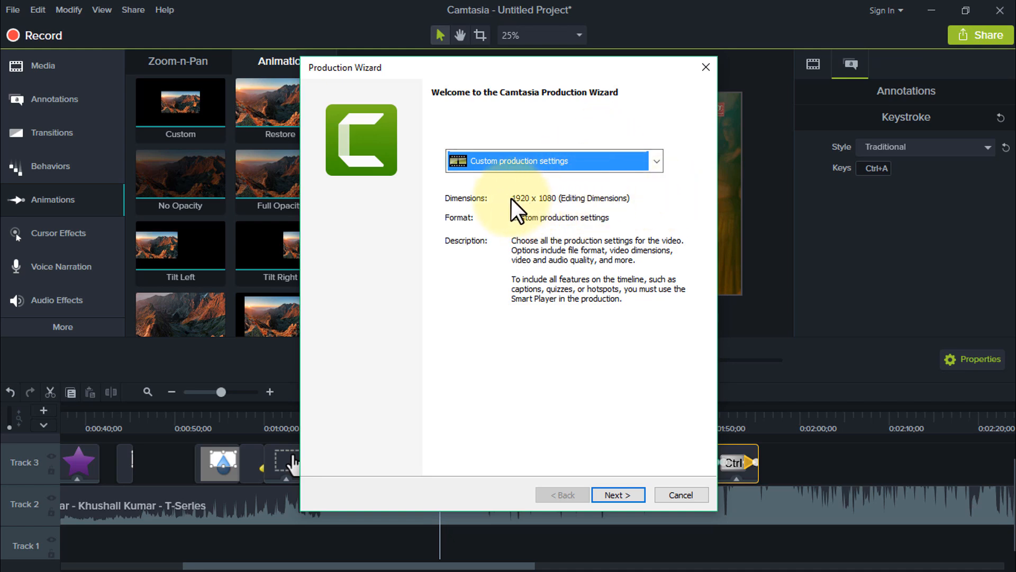
{"action": "left_click", "coordinate": [618, 494]}
{"action": "left_click", "coordinate": [610, 494]}
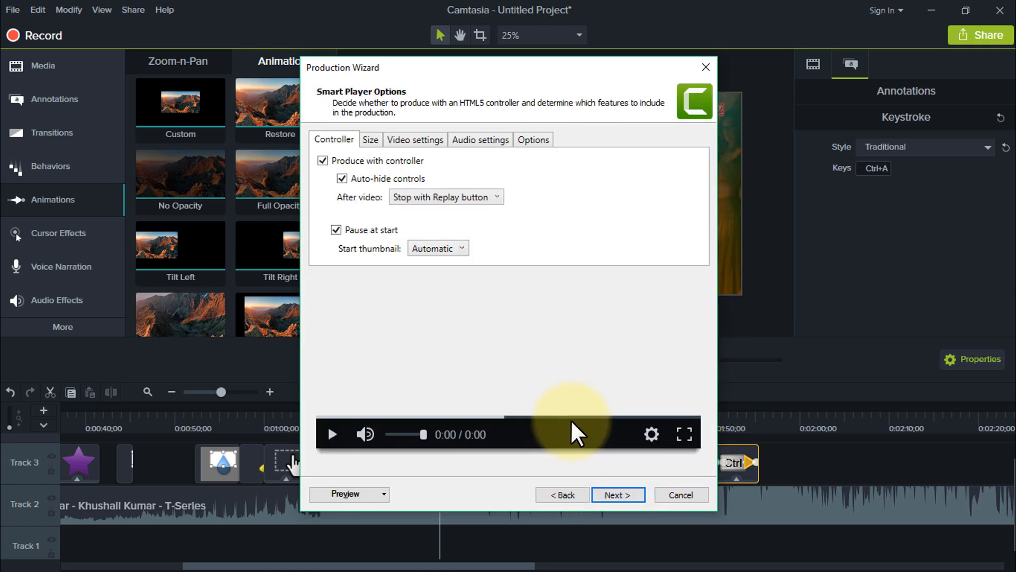
{"action": "left_click", "coordinate": [619, 494]}
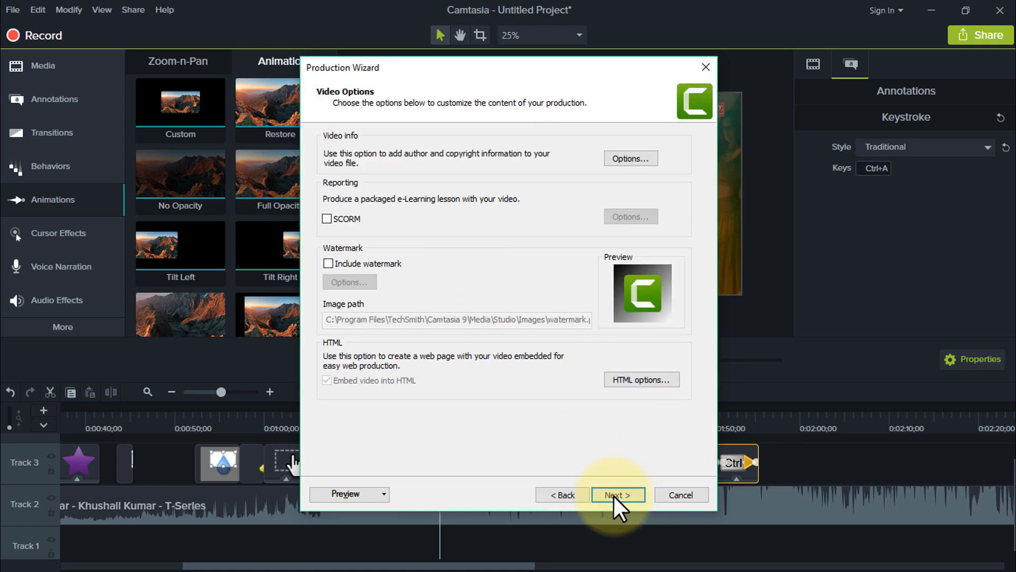
{"action": "left_click", "coordinate": [614, 494]}
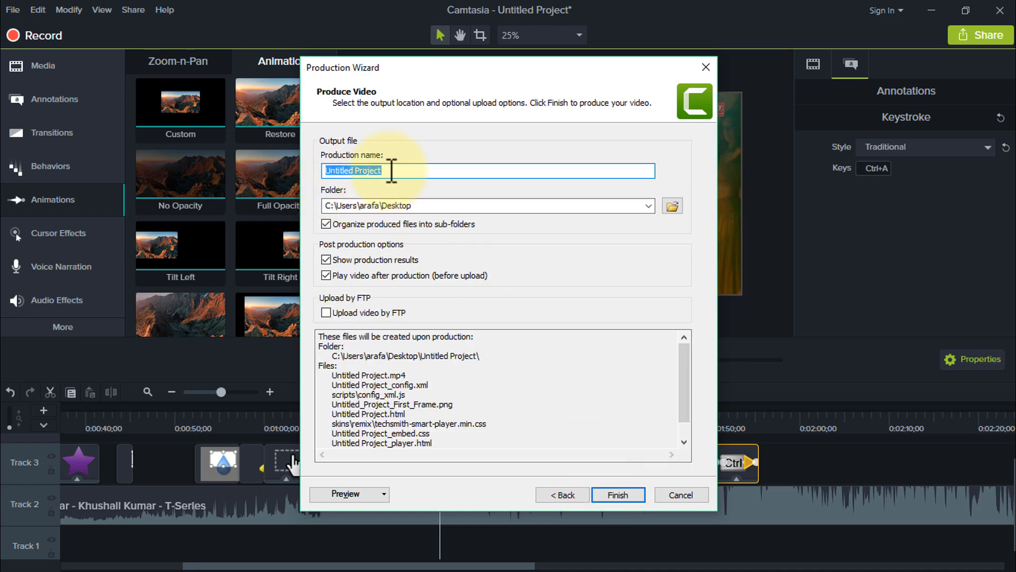
Name the production ffhth, keep the Desktop as its output folder, and start rendering the video.
{"action": "type", "text": "ffhth"}
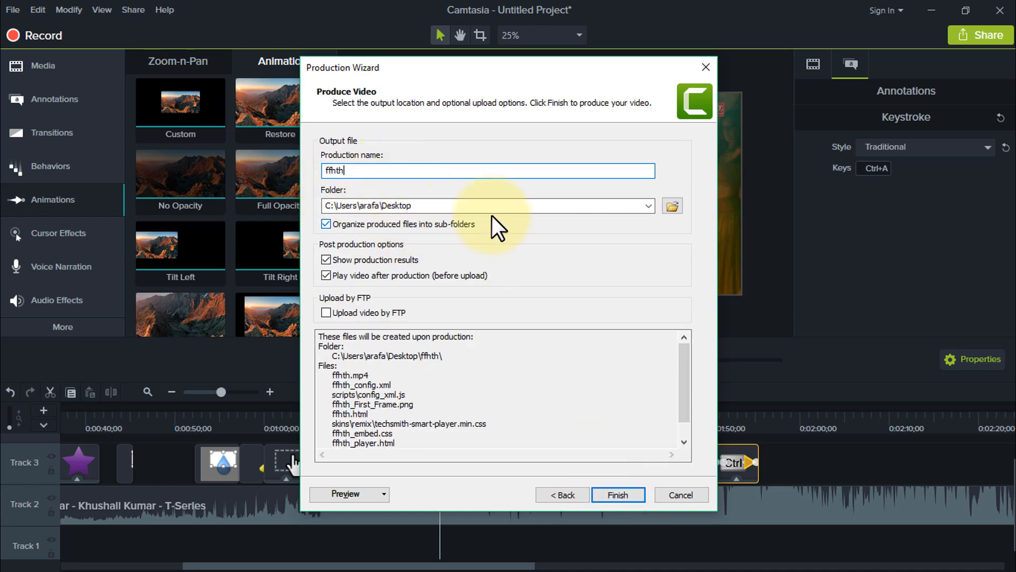
{"action": "left_click", "coordinate": [678, 207]}
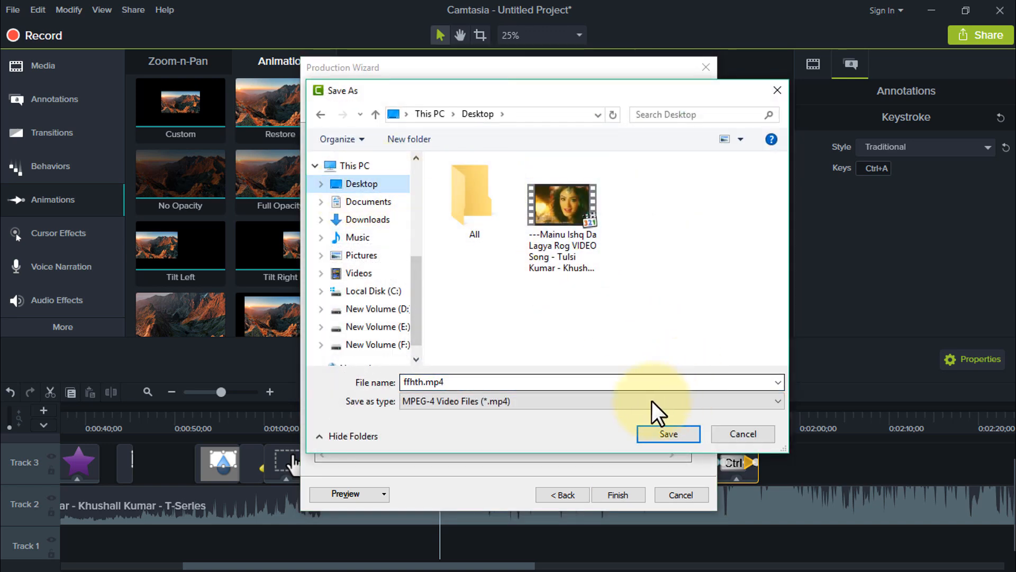
{"action": "left_click", "coordinate": [736, 436]}
{"action": "left_click", "coordinate": [612, 495]}
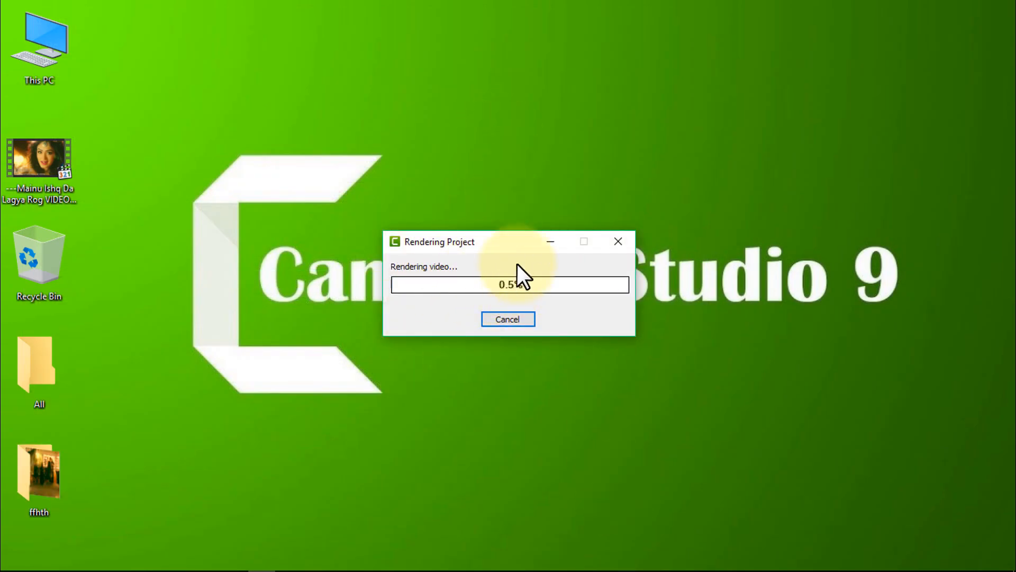
Cancel the rendering, leave the Production Wizard, and set the playhead at 0:01:59;14.
{"action": "left_click", "coordinate": [520, 319]}
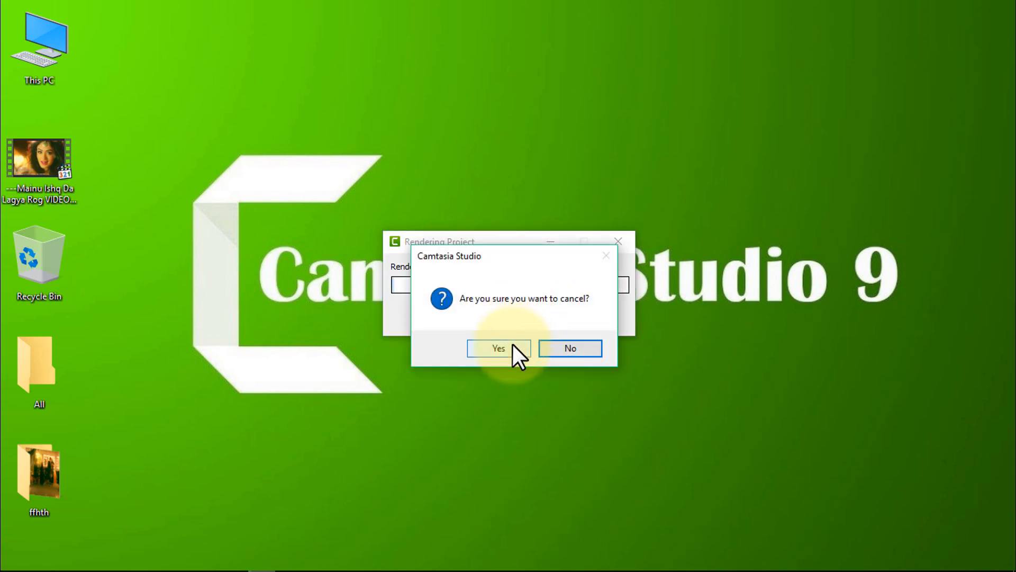
{"action": "left_click", "coordinate": [512, 345]}
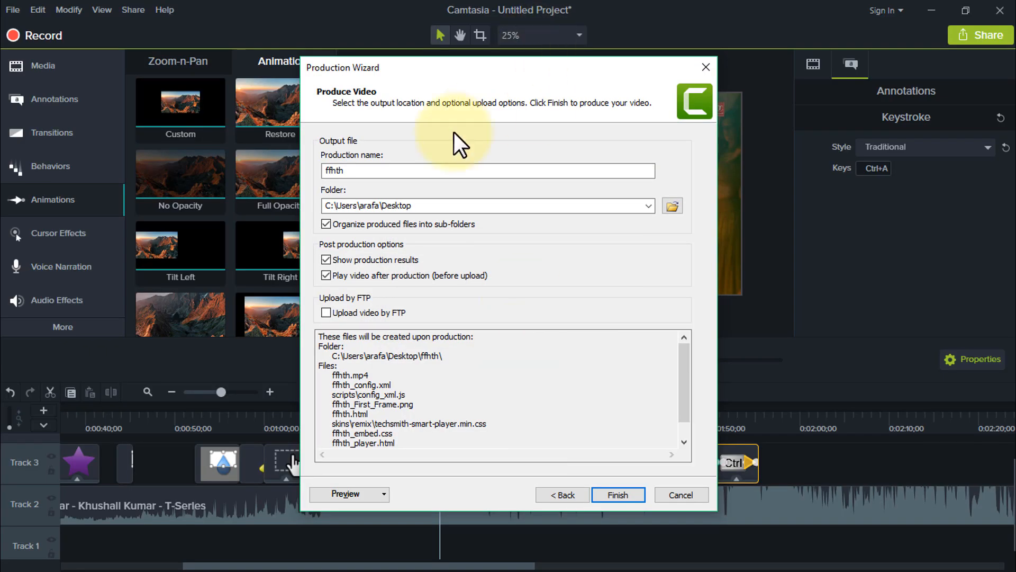
{"action": "left_click", "coordinate": [681, 494]}
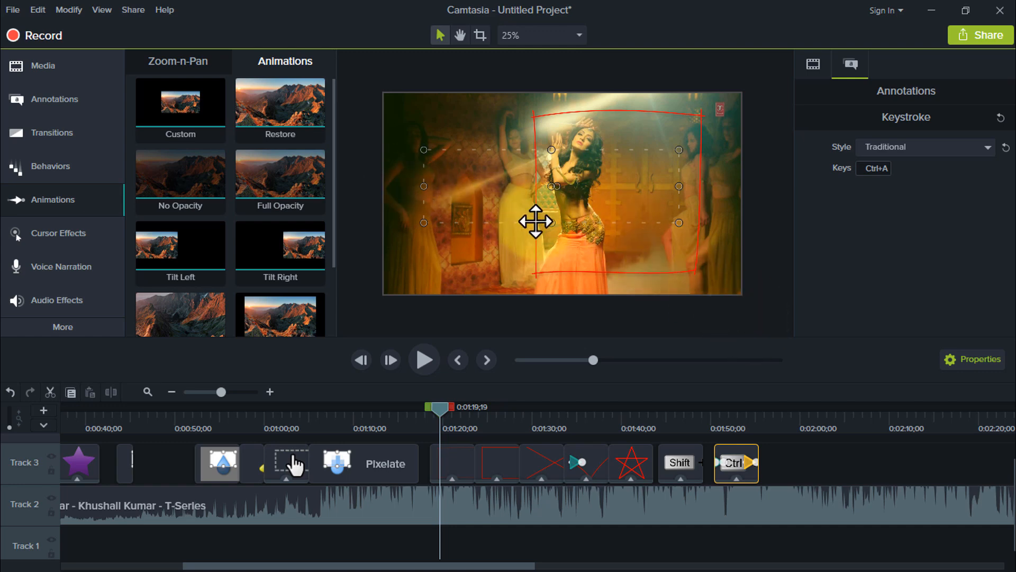
{"action": "left_click_drag", "start_coordinate": [440, 405], "coordinate": [796, 418]}
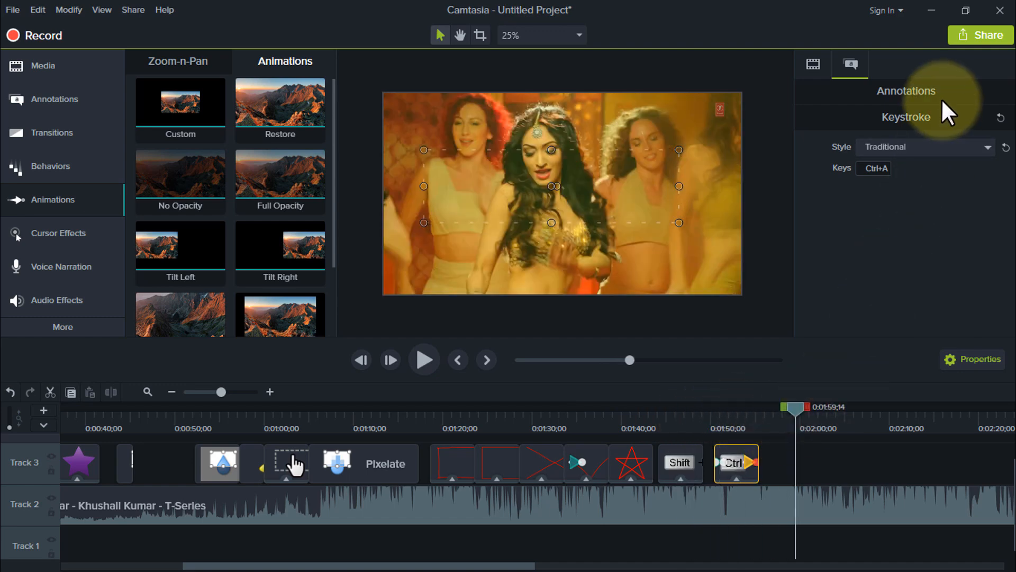